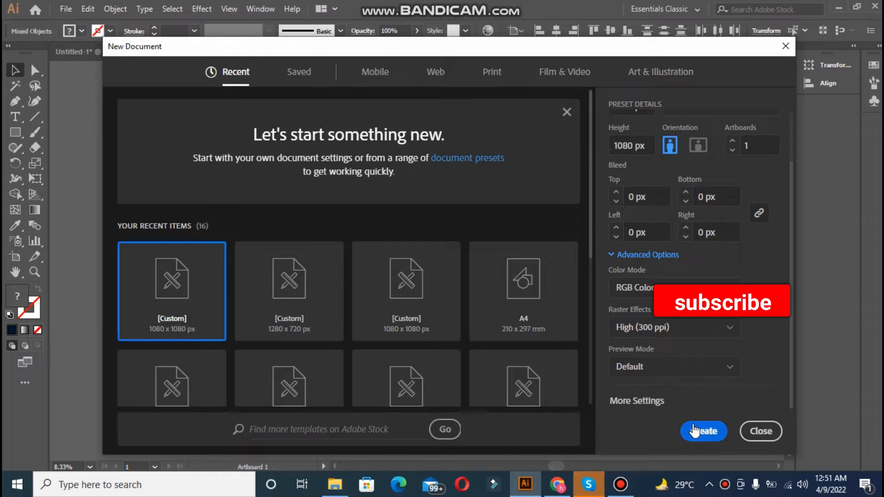
Step: Dismiss the new document setup, switch to the Untitled-1 document and draw a dark blue rectangle covering its whole artboard
{"action": "left_click", "coordinate": [754, 431]}
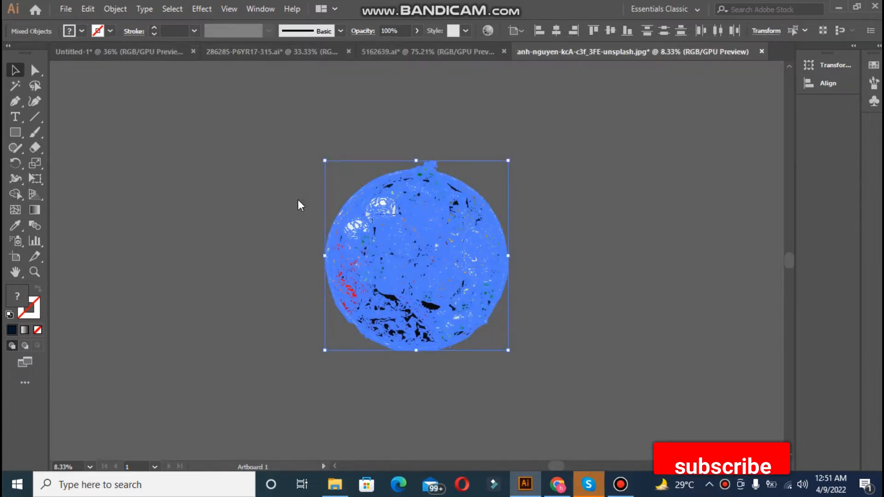
{"action": "left_click", "coordinate": [142, 59]}
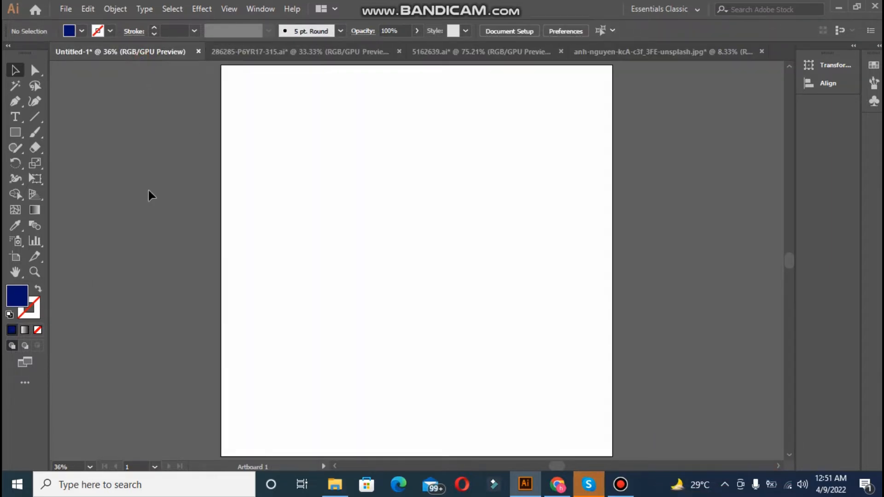
{"action": "key", "text": "ctrl+minus"}
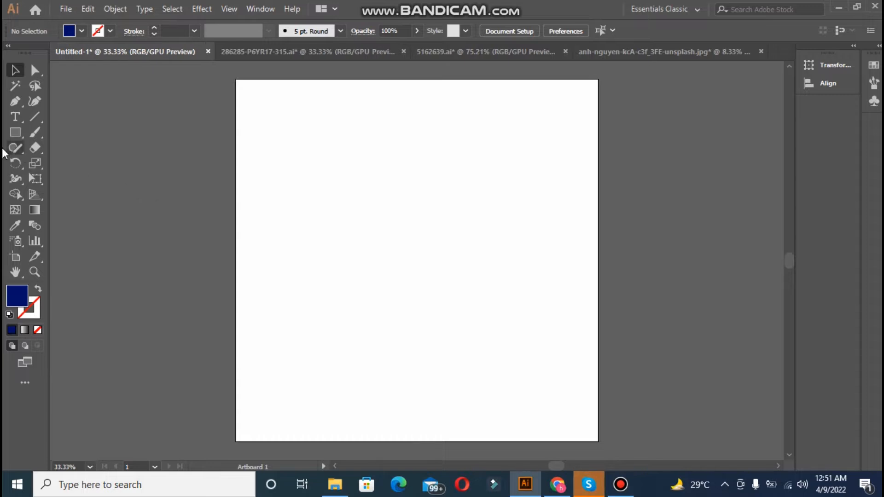
{"action": "left_click", "coordinate": [15, 132]}
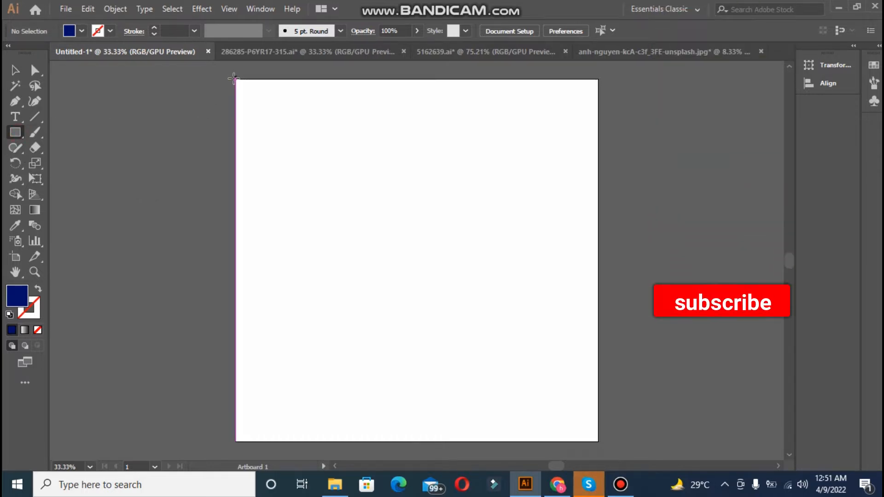
{"action": "left_click_drag", "start_coordinate": [459, 339], "coordinate": [601, 443]}
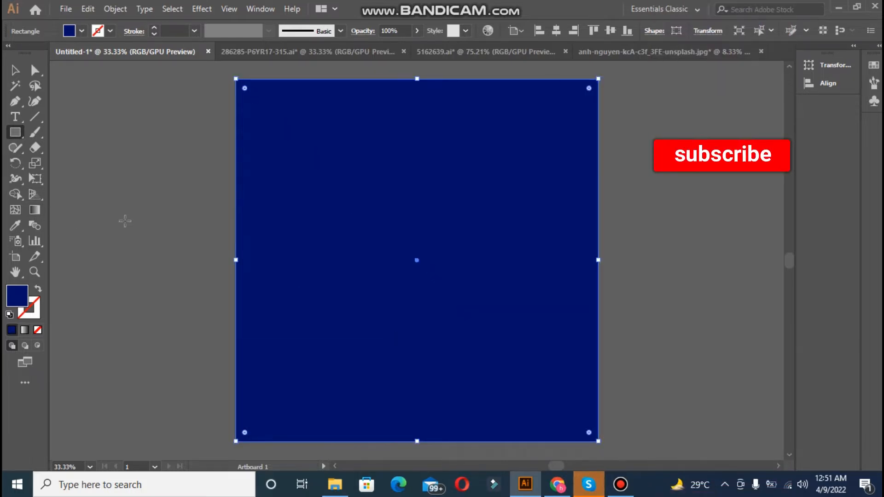
{"action": "left_click", "coordinate": [109, 131]}
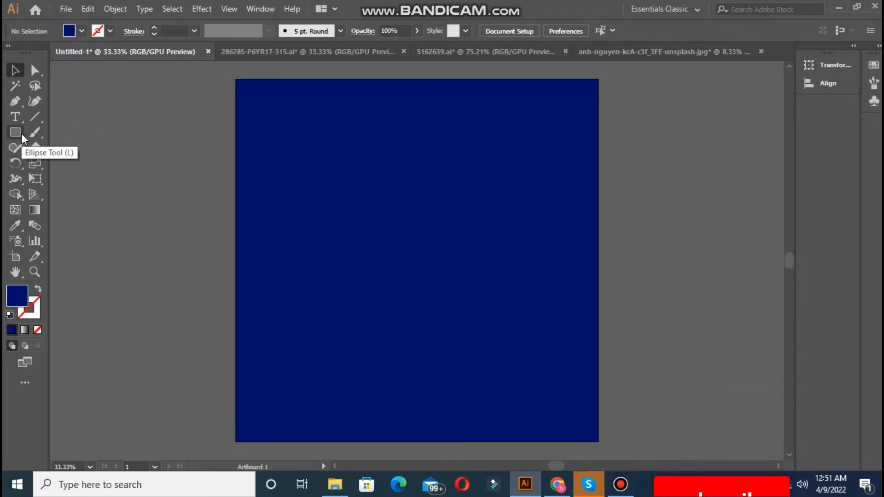
Step: Draw a large circle near the middle of the artboard and fill it with a radial gradient
{"action": "key", "text": "l"}
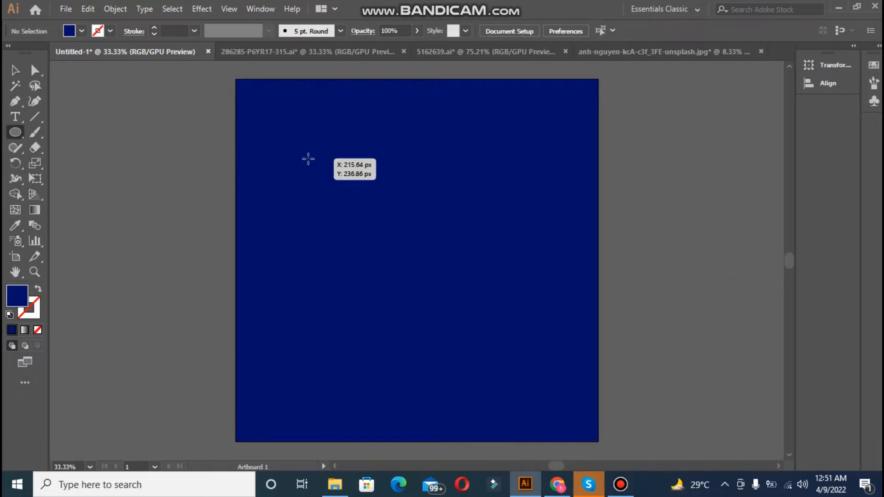
{"action": "left_click_drag", "start_coordinate": [308, 159], "coordinate": [541, 355]}
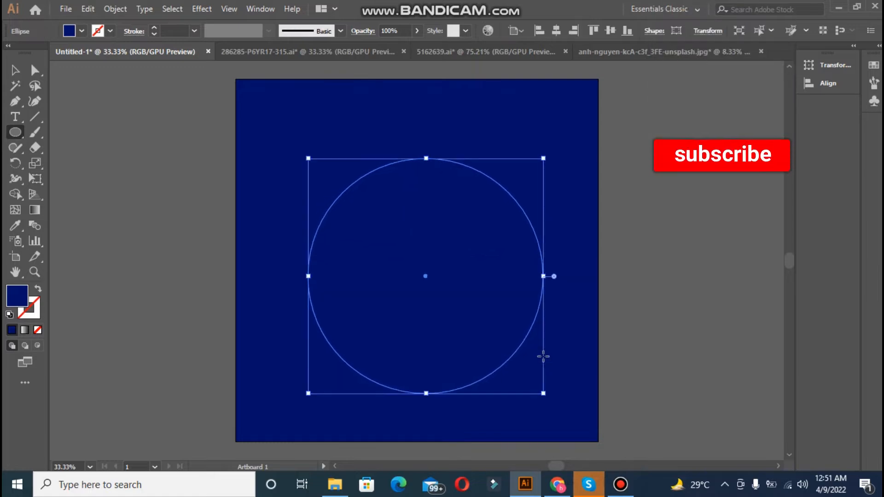
{"action": "left_click", "coordinate": [35, 211]}
{"action": "left_click_drag", "start_coordinate": [136, 282], "coordinate": [688, 123]}
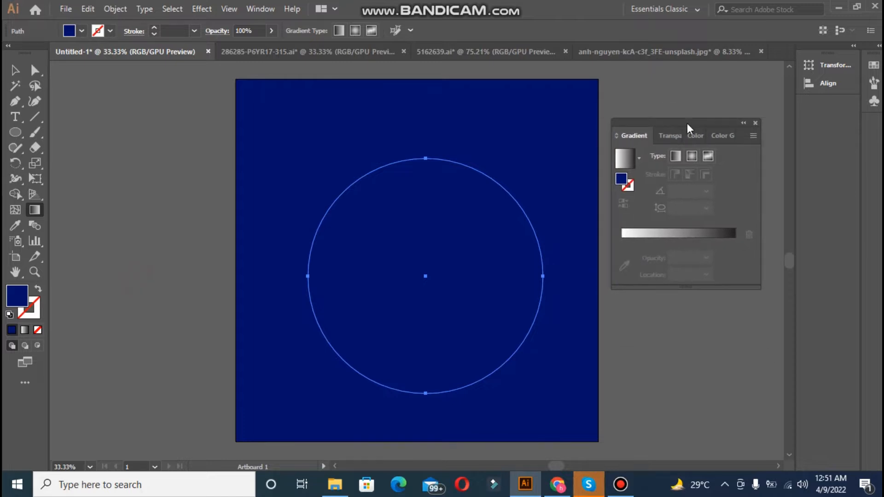
{"action": "left_click", "coordinate": [693, 155]}
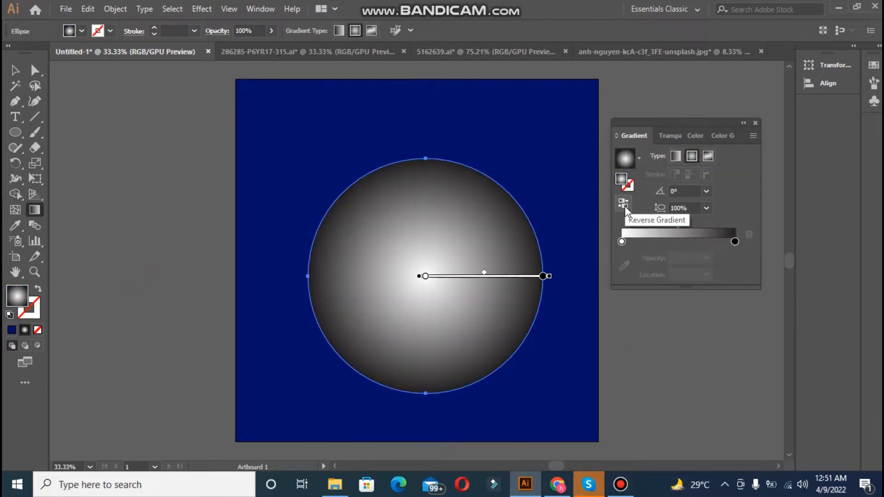
Step: Sample the background's dark blue for the gradient's inner stop and reverse the gradient so the blue lies at the circle's edge
{"action": "left_click", "coordinate": [622, 242]}
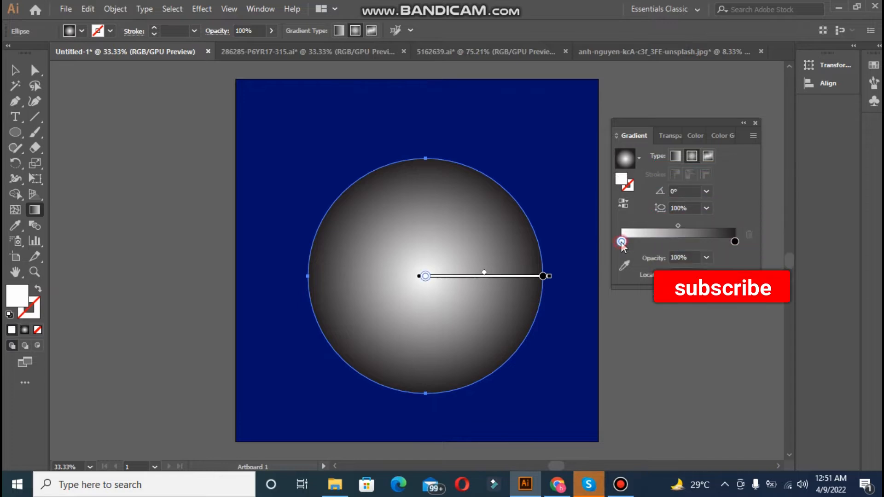
{"action": "double_click", "coordinate": [622, 242]}
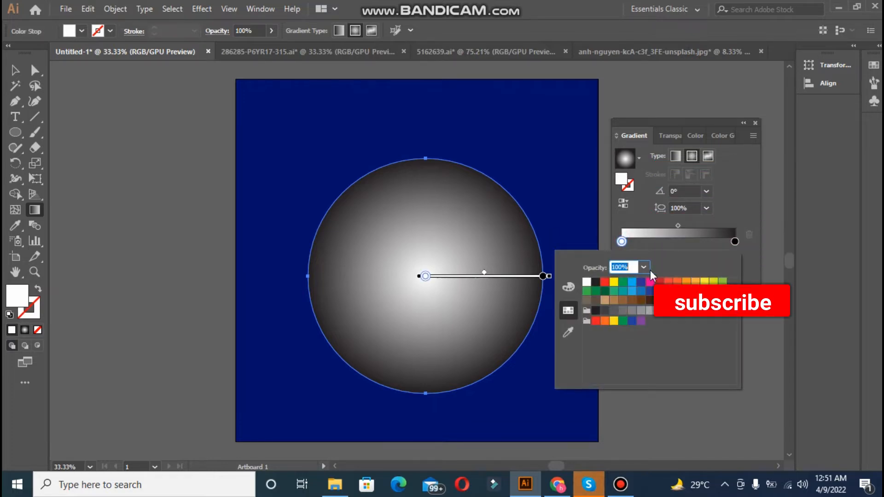
{"action": "left_click", "coordinate": [742, 190]}
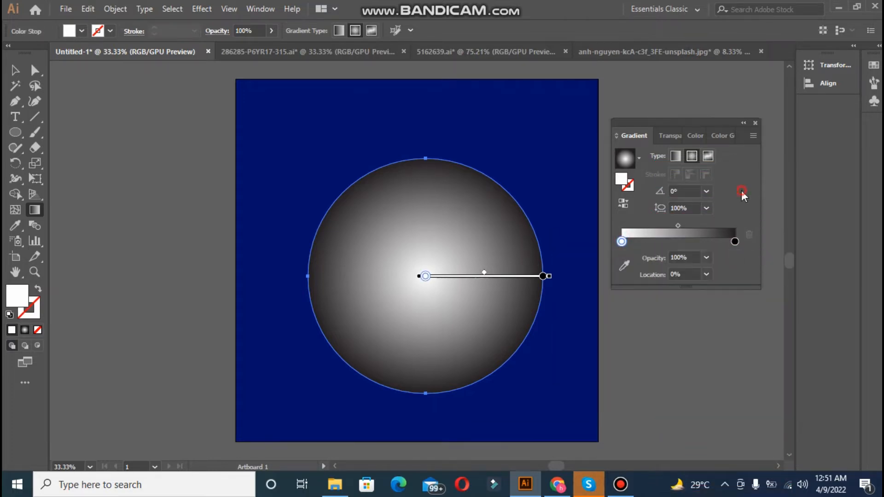
{"action": "left_click", "coordinate": [625, 266]}
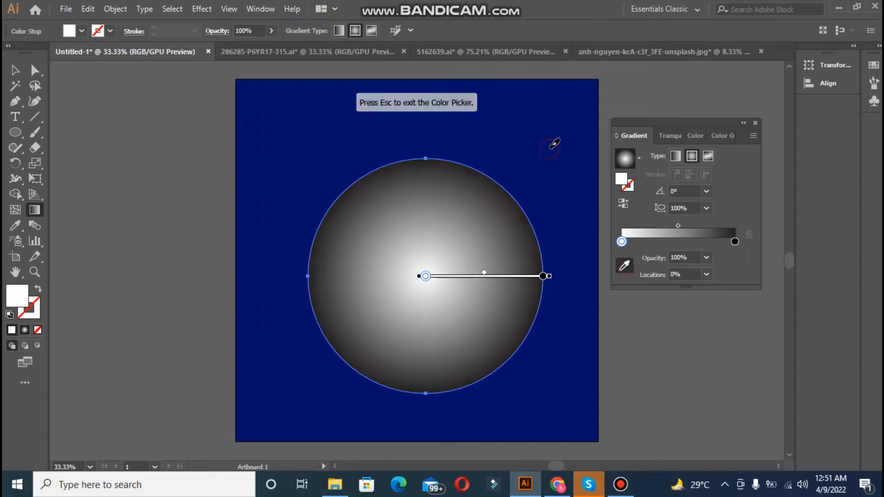
{"action": "left_click", "coordinate": [551, 147]}
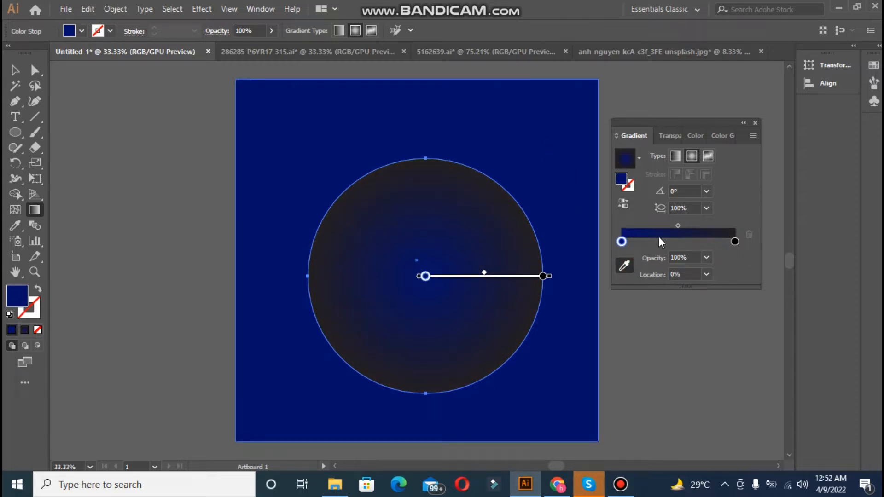
{"action": "left_click", "coordinate": [621, 208]}
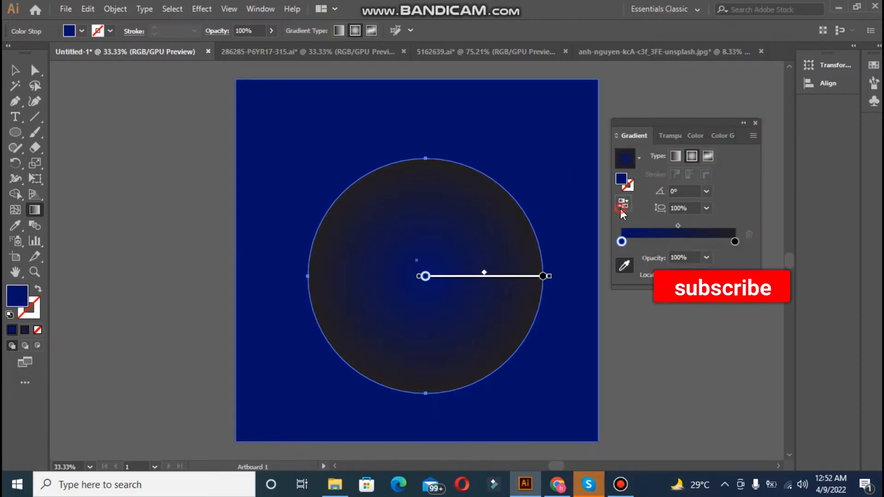
Step: Set the inner stop of the circle's gradient to white
{"action": "double_click", "coordinate": [621, 241]}
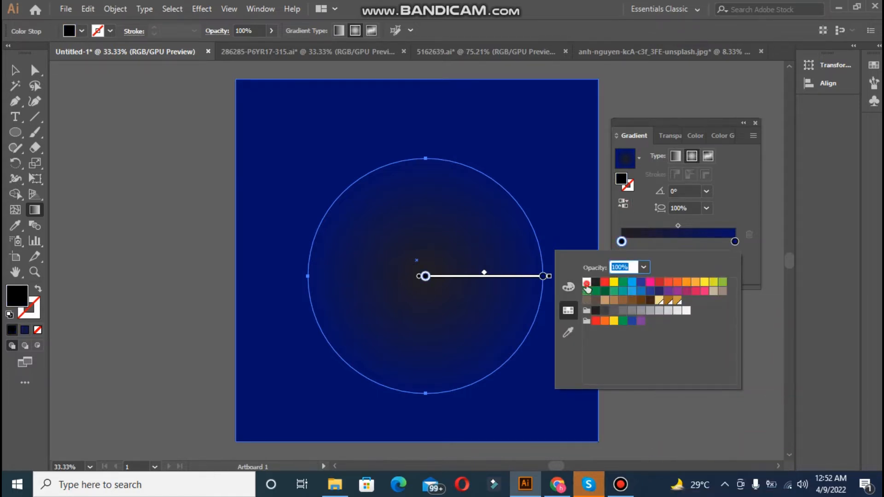
{"action": "left_click", "coordinate": [586, 282]}
{"action": "left_click", "coordinate": [613, 218]}
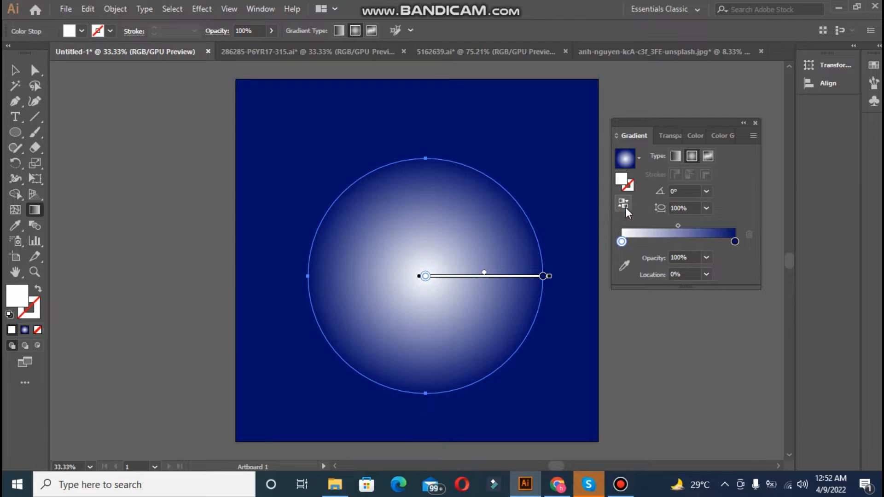
{"action": "left_click", "coordinate": [626, 206]}
{"action": "left_click", "coordinate": [626, 206]}
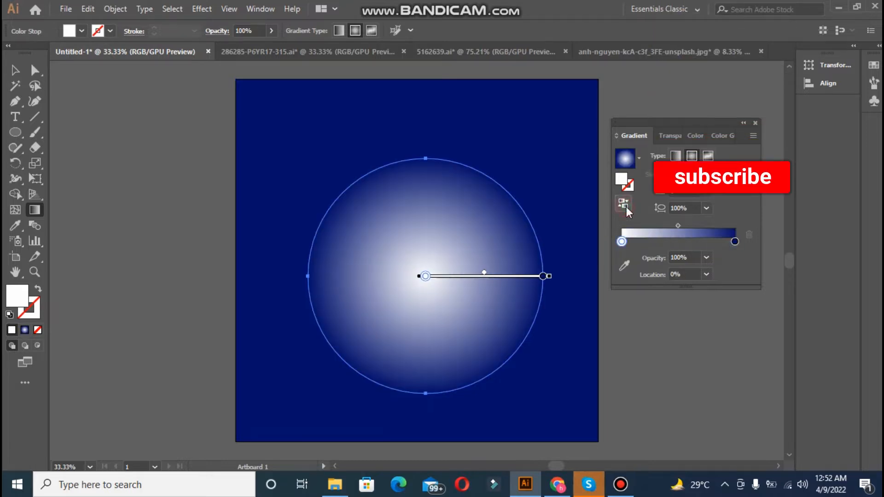
Step: Set the opacity of the gradient's outer dark blue stop to 0%
{"action": "left_click", "coordinate": [735, 240]}
{"action": "left_click", "coordinate": [708, 257]}
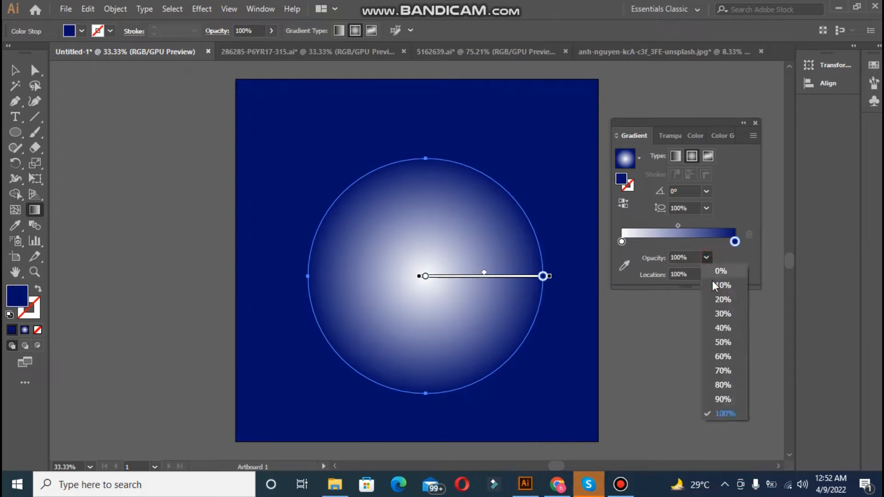
{"action": "left_click", "coordinate": [720, 272]}
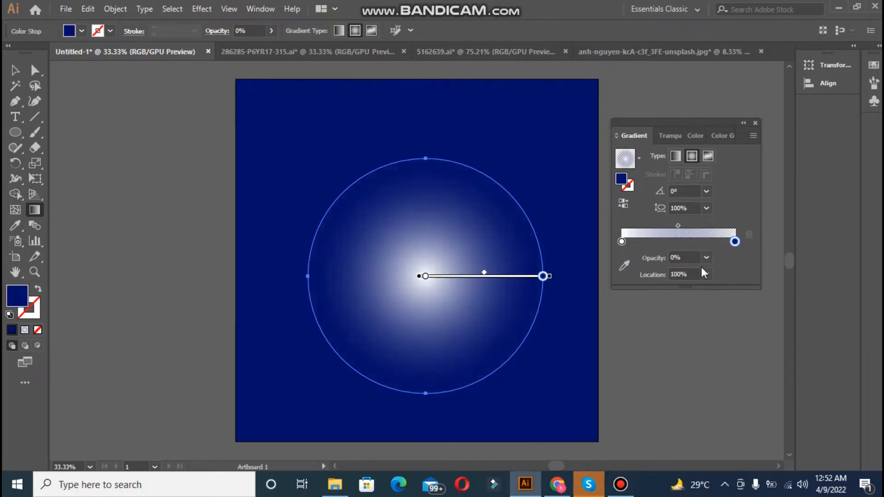
Step: Recolour the gradient's inner stop light blue and move the gradient midpoint outward to about 70%
{"action": "double_click", "coordinate": [622, 241]}
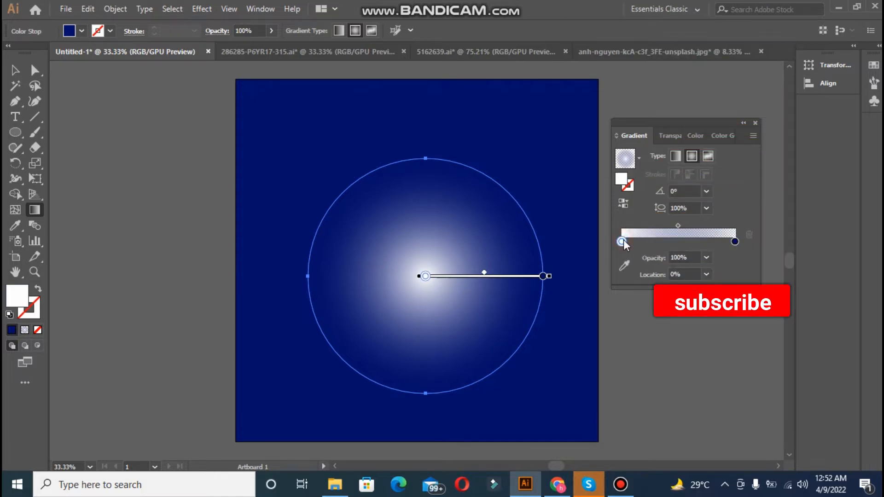
{"action": "left_click", "coordinate": [642, 292]}
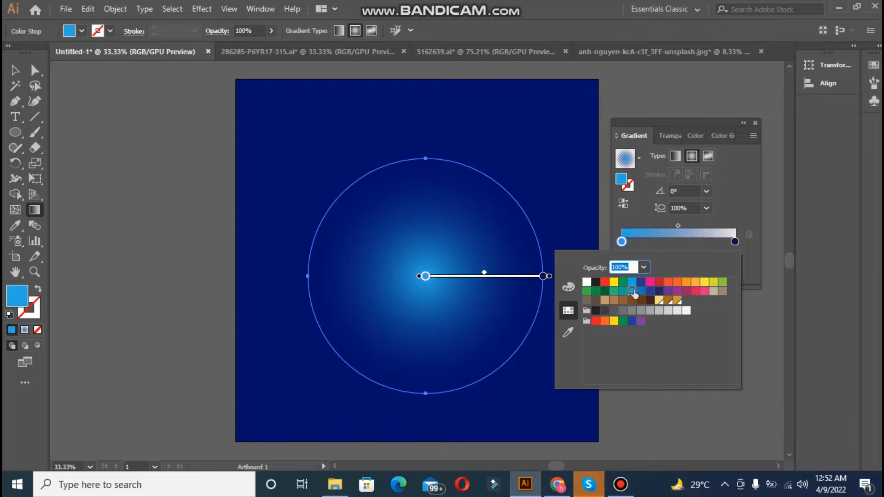
{"action": "left_click", "coordinate": [747, 267]}
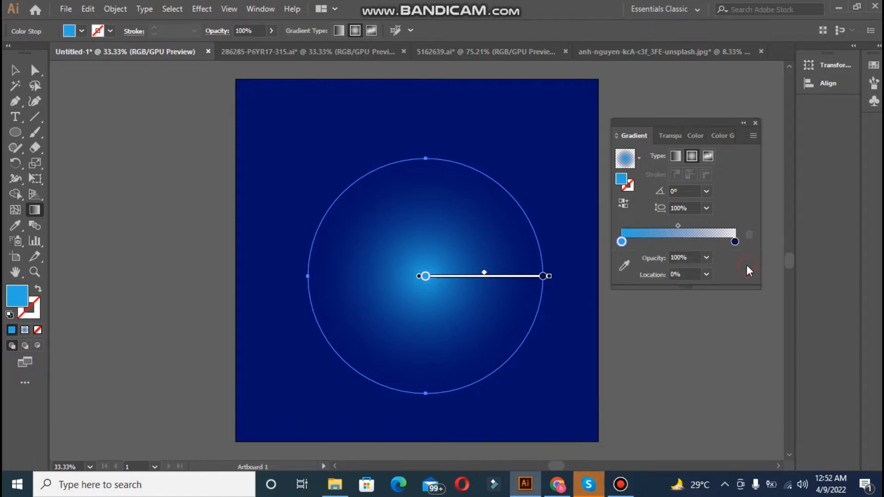
{"action": "left_click_drag", "start_coordinate": [680, 225], "coordinate": [703, 226]}
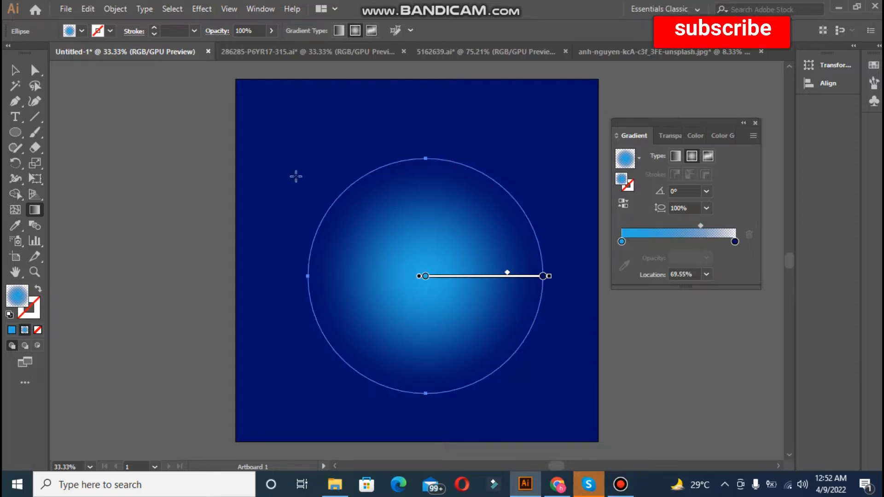
Step: Darken the fill of the background rectangle to a deeper navy blue
{"action": "key", "text": "v"}
{"action": "left_click", "coordinate": [245, 123]}
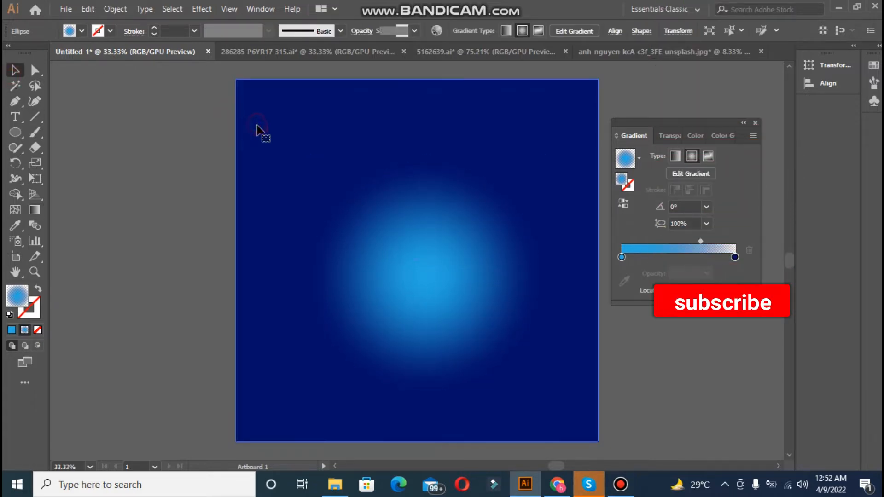
{"action": "double_click", "coordinate": [16, 295]}
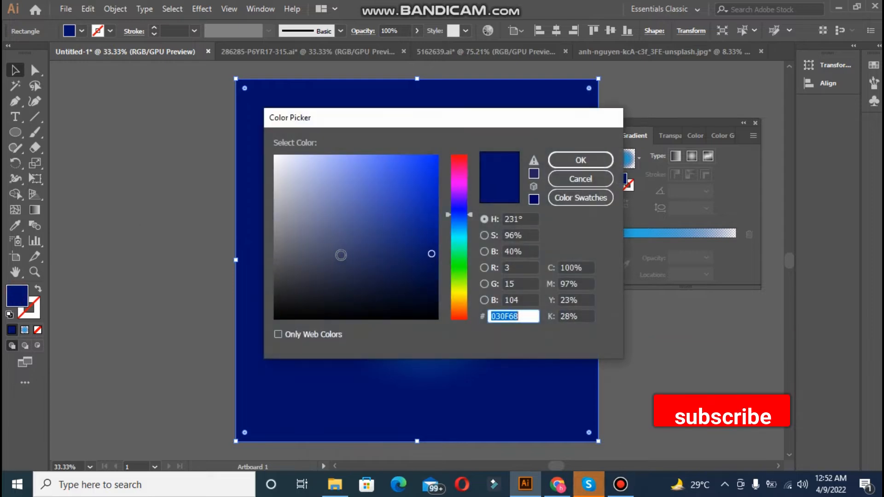
{"action": "left_click", "coordinate": [589, 158]}
{"action": "left_click", "coordinate": [181, 157]}
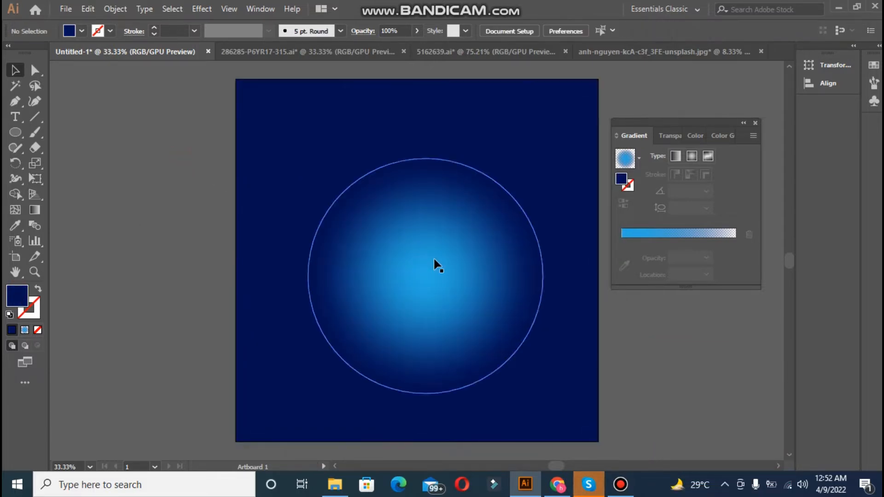
Step: Centre the gradient circle horizontally and vertically on the artboard
{"action": "left_click", "coordinate": [437, 263]}
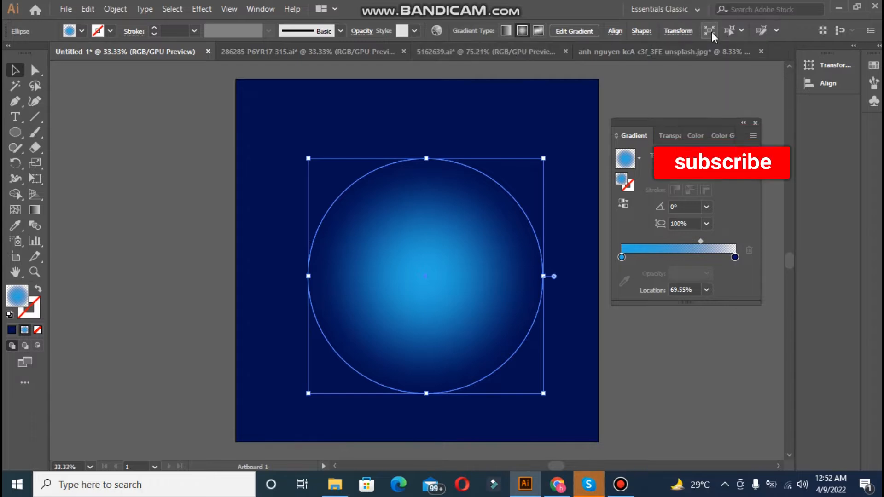
{"action": "left_click", "coordinate": [619, 33]}
{"action": "left_click", "coordinate": [508, 72]}
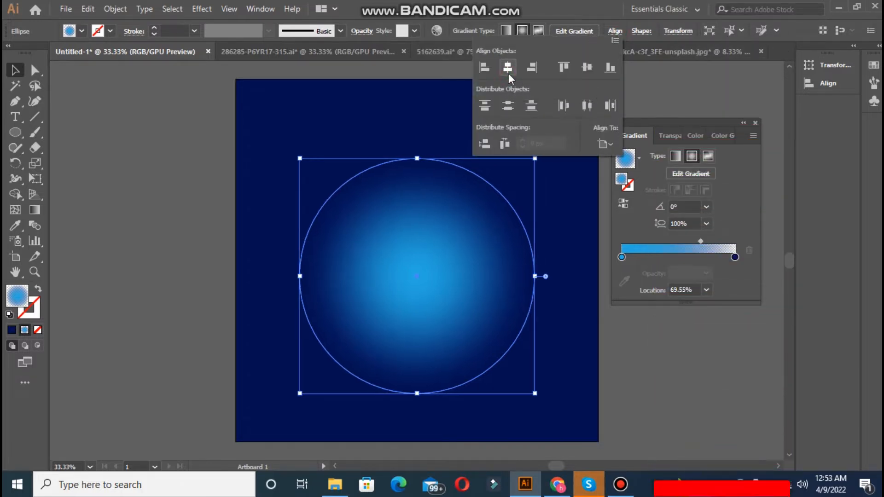
{"action": "left_click", "coordinate": [588, 70]}
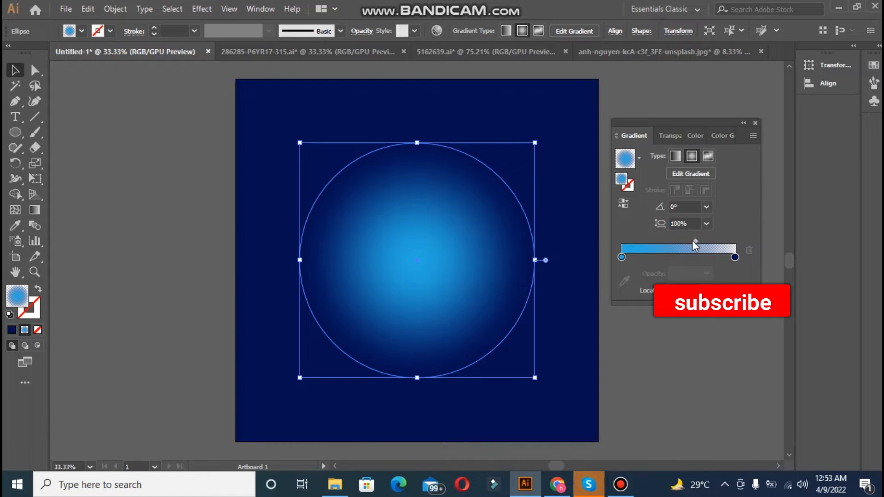
Step: Move the midpoint of the circle's gradient slightly inward to tighten the glow, and close the gradient settings
{"action": "left_click_drag", "start_coordinate": [693, 241], "coordinate": [691, 240]}
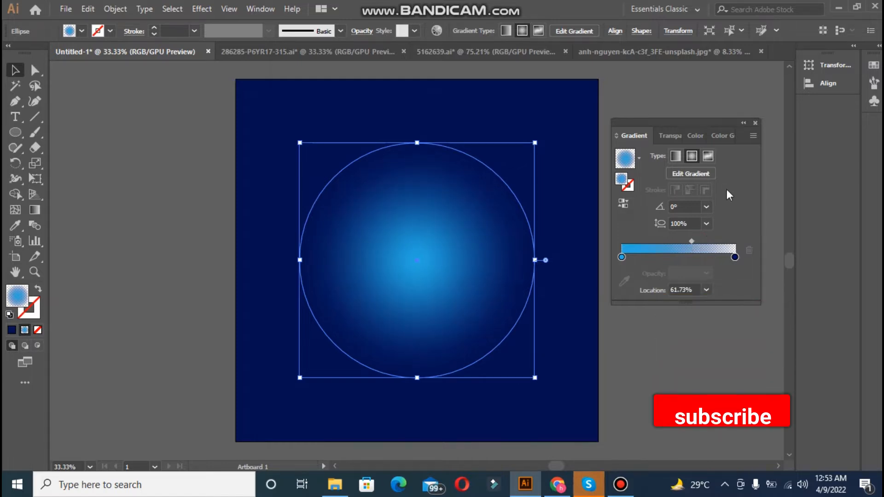
{"action": "left_click_drag", "start_coordinate": [692, 242], "coordinate": [696, 242]}
{"action": "left_click", "coordinate": [756, 123]}
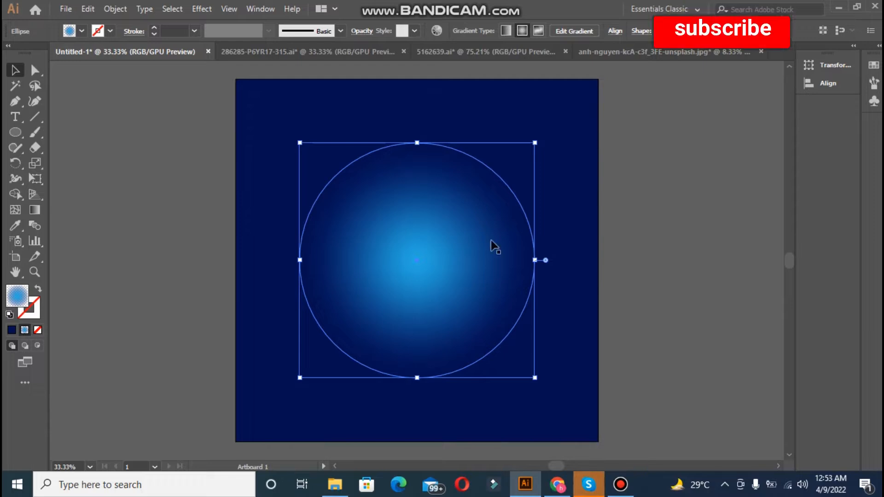
Step: Enlarge the gradient glow circle proportionally from its centre, realign it to the middle of the artboard, and deselect it
{"action": "left_click_drag", "start_coordinate": [535, 378], "coordinate": [559, 395]}
{"action": "key", "text": "ctrl+z"}
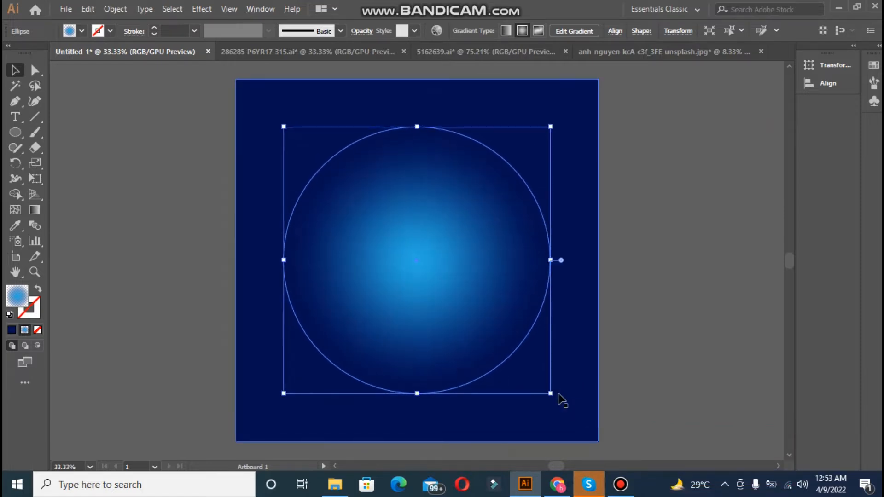
{"action": "left_click", "coordinate": [621, 32]}
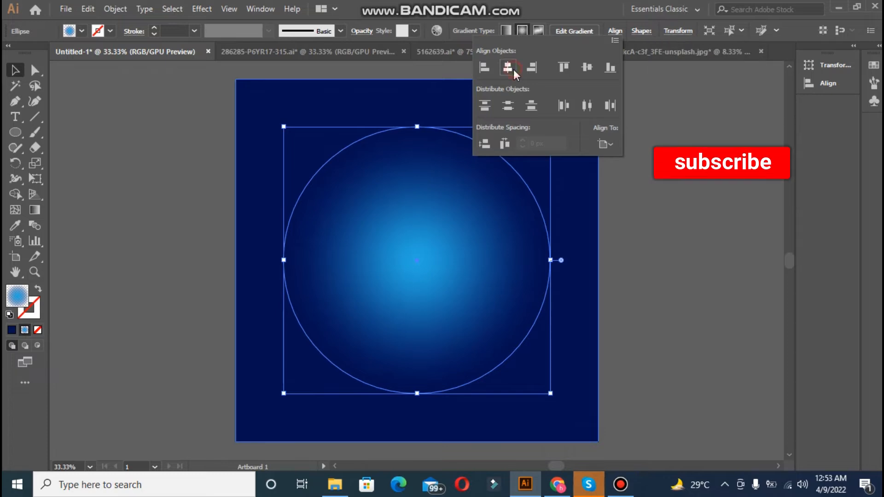
{"action": "left_click", "coordinate": [662, 140]}
{"action": "left_click", "coordinate": [657, 198]}
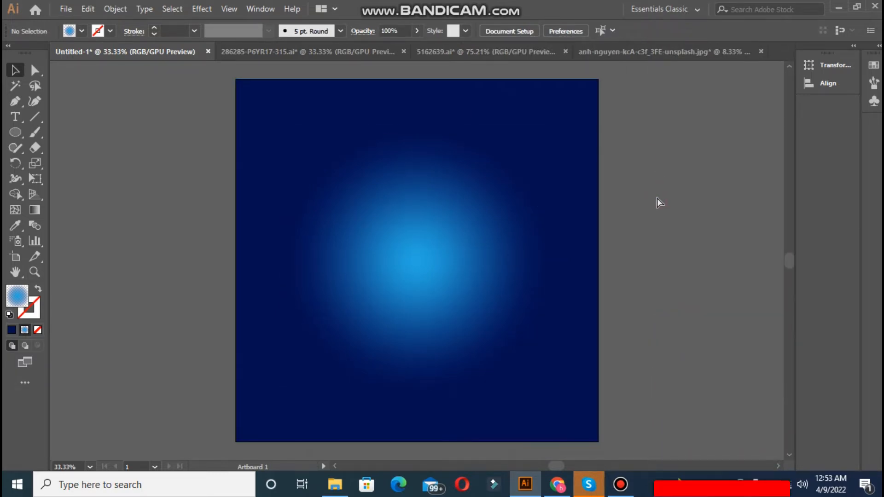
Step: Move the mosque silhouette from the pasteboard onto the centre of the blue background and bring it to the front
{"action": "key", "text": "ctrl+minus"}
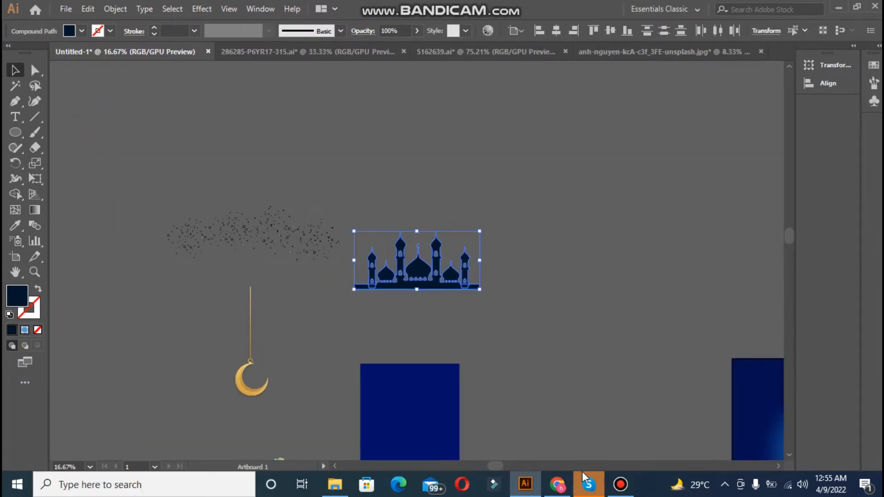
{"action": "key", "text": "ctrl+minus"}
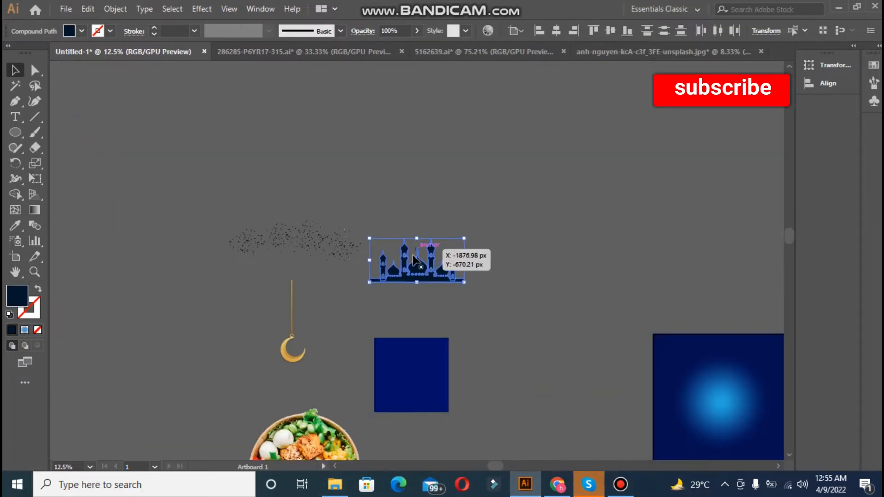
{"action": "left_click_drag", "start_coordinate": [412, 257], "coordinate": [719, 403]}
{"action": "key", "text": "ctrl+0"}
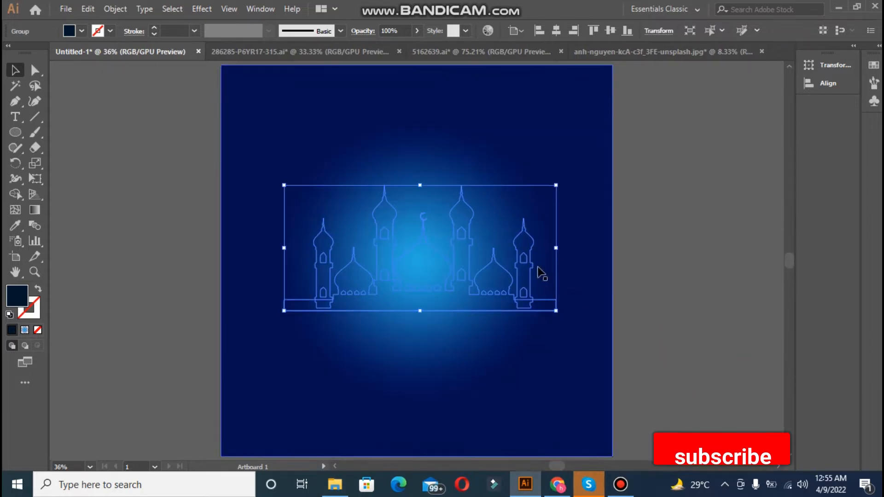
{"action": "right_click", "coordinate": [459, 269]}
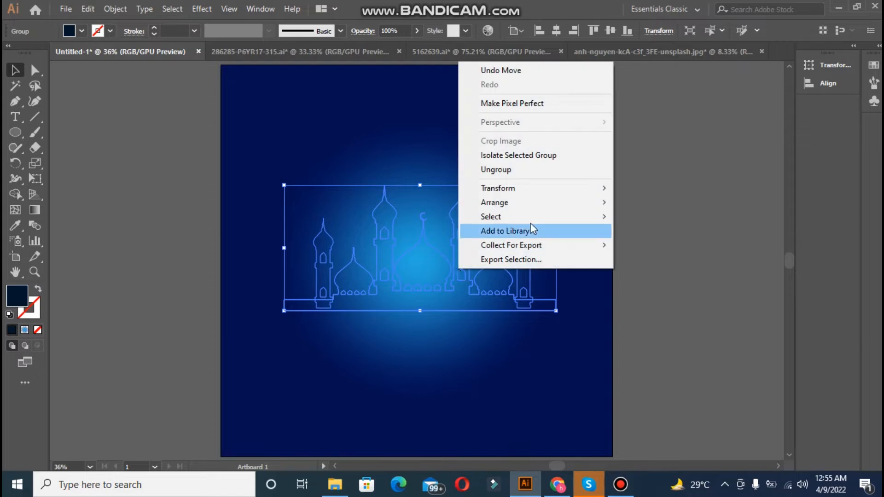
{"action": "mouse_move", "coordinate": [564, 202]}
{"action": "left_click", "coordinate": [630, 203]}
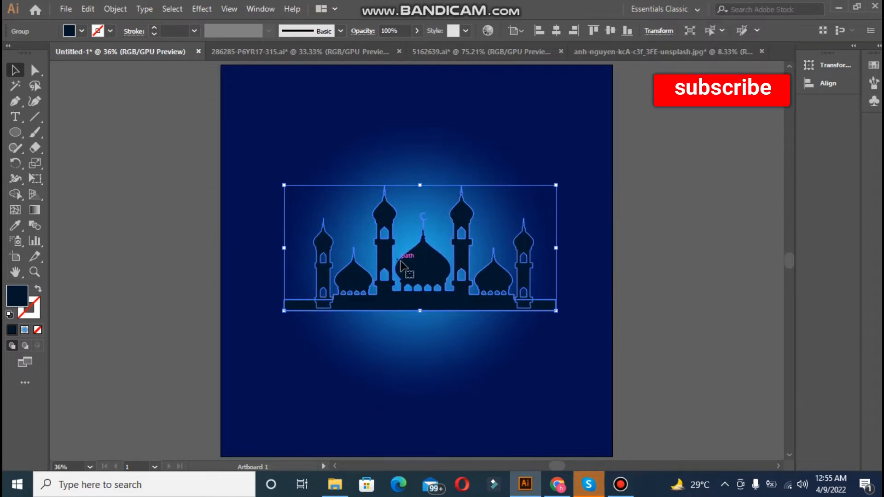
Step: Enlarge the mosque silhouette proportionally and place it along the lower edge of the background, its base slightly overlapping the edge
{"action": "left_click_drag", "start_coordinate": [404, 263], "coordinate": [376, 411]}
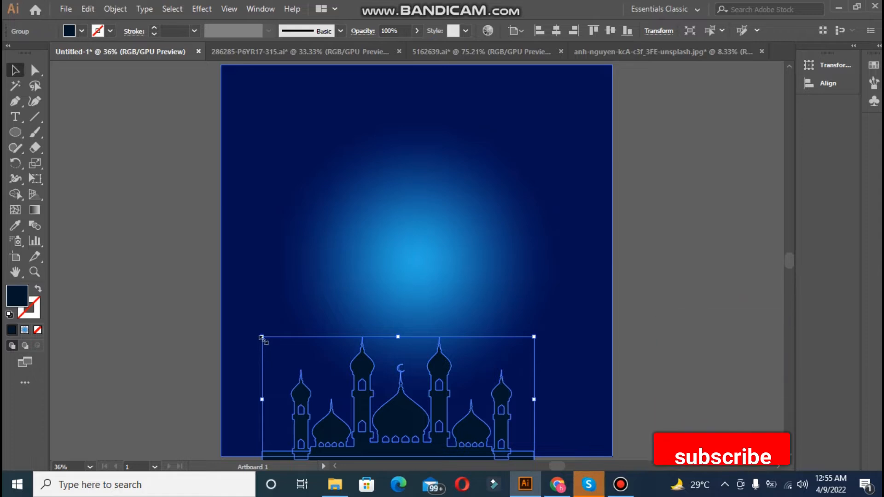
{"action": "left_click_drag", "start_coordinate": [262, 338], "coordinate": [161, 319]}
{"action": "key", "text": "ctrl+minus"}
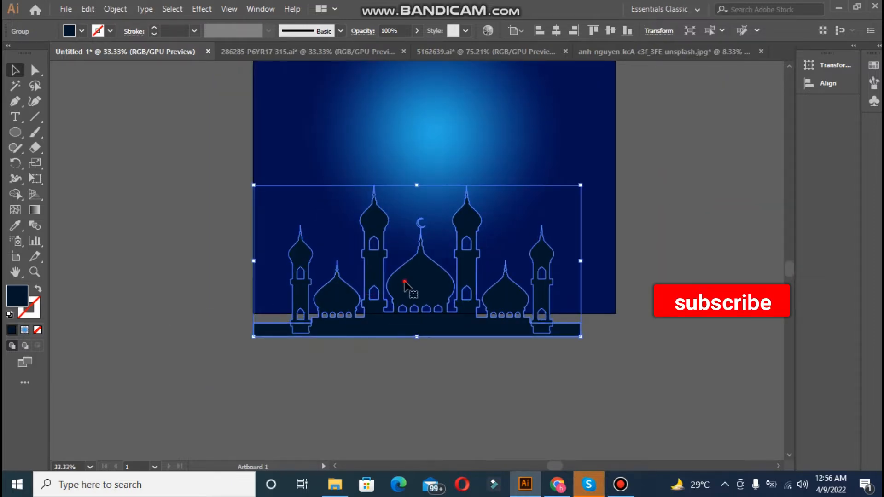
{"action": "left_click_drag", "start_coordinate": [404, 282], "coordinate": [392, 270]}
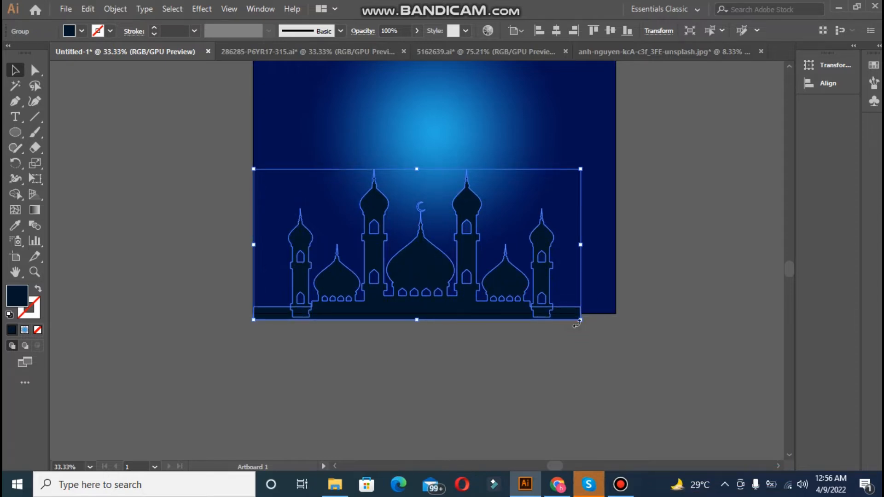
Step: Centre the mosque silhouette horizontally on the artboard and deselect it
{"action": "left_click", "coordinate": [589, 352]}
{"action": "left_click", "coordinate": [578, 314]}
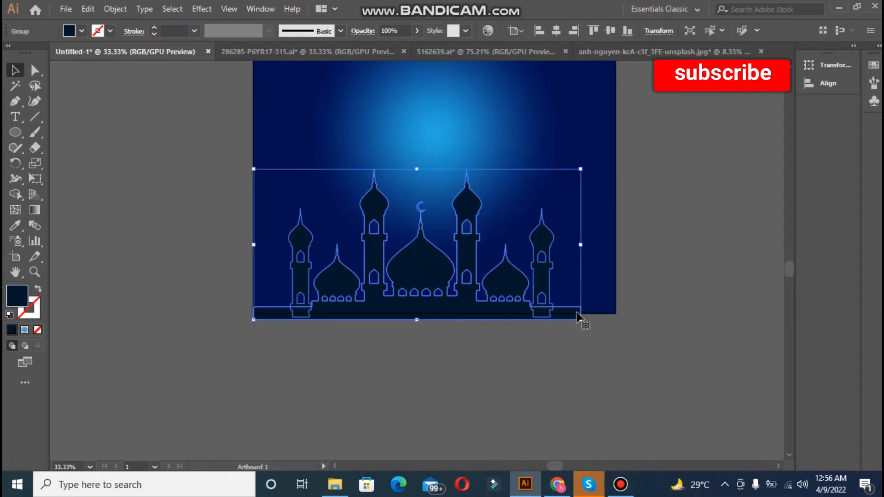
{"action": "left_click", "coordinate": [552, 35]}
{"action": "left_click", "coordinate": [542, 392]}
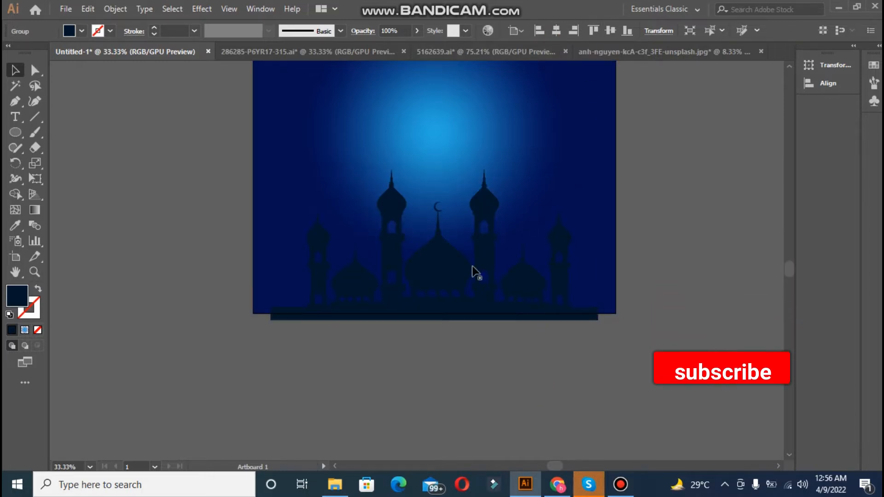
Step: Try ungrouping the mosque silhouette and selecting its main compound path, and undo the ungrouping
{"action": "left_click", "coordinate": [478, 295]}
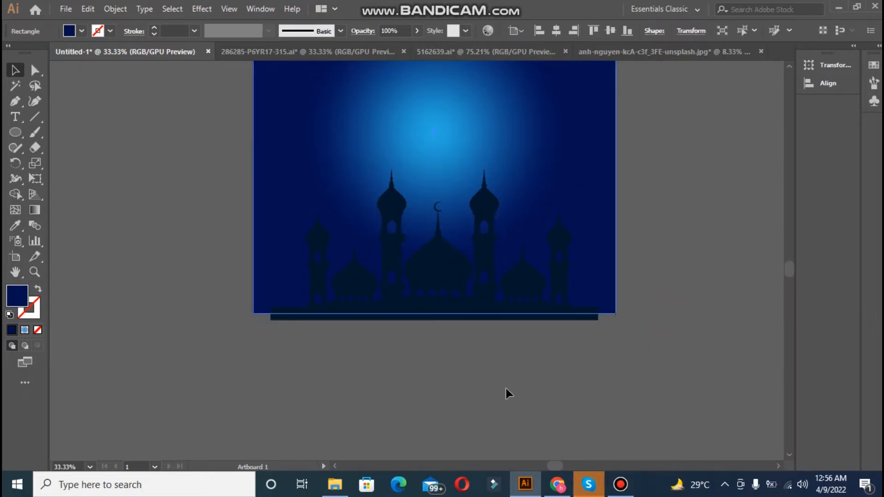
{"action": "left_click", "coordinate": [505, 386]}
{"action": "left_click", "coordinate": [524, 319]}
{"action": "right_click", "coordinate": [523, 321]}
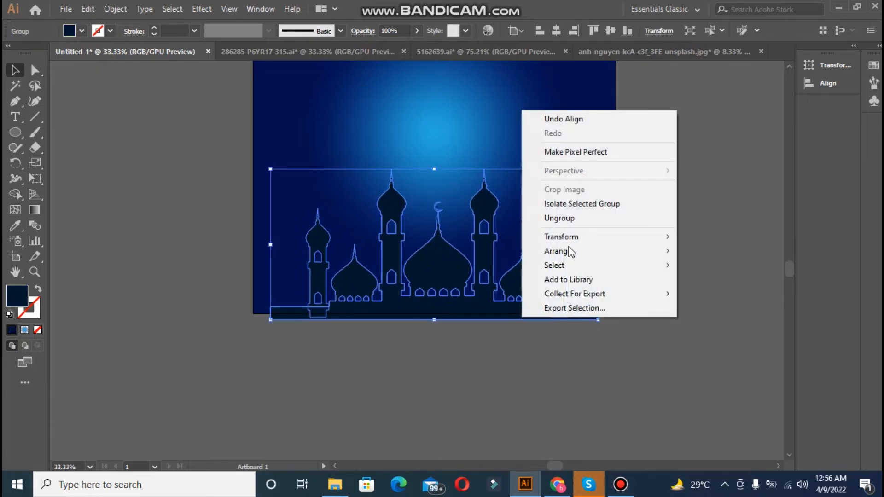
{"action": "left_click", "coordinate": [581, 218]}
{"action": "left_click", "coordinate": [564, 391]}
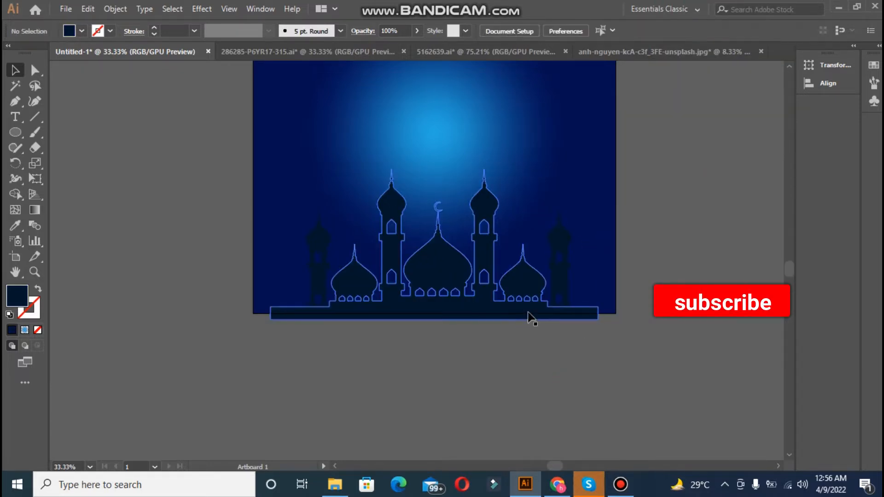
{"action": "right_click", "coordinate": [528, 313]}
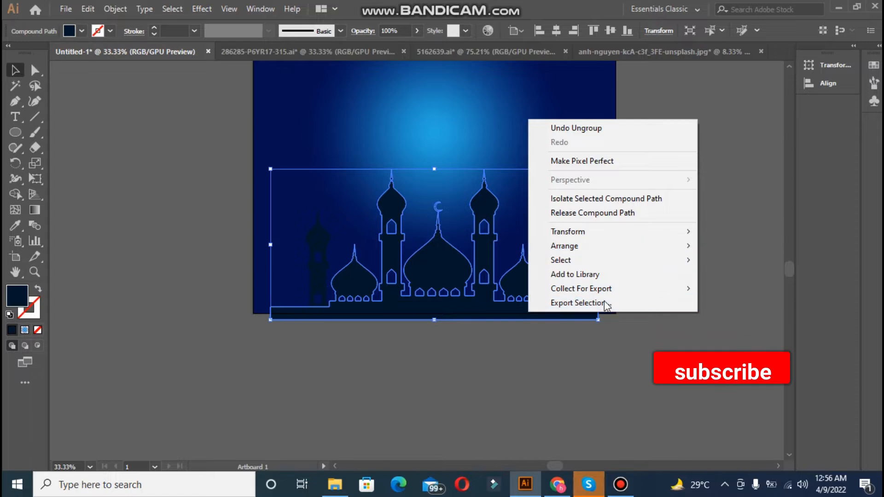
{"action": "left_click", "coordinate": [615, 341]}
{"action": "key", "text": "ctrl+z"}
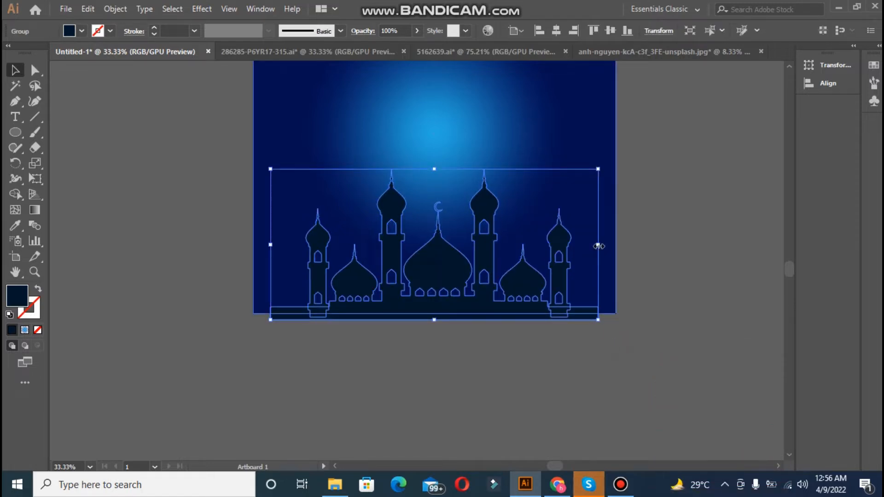
Step: Scale the mosque silhouette proportionally from its centre to the full artboard width and nudge it slightly downward
{"action": "left_click_drag", "start_coordinate": [598, 246], "coordinate": [615, 250]}
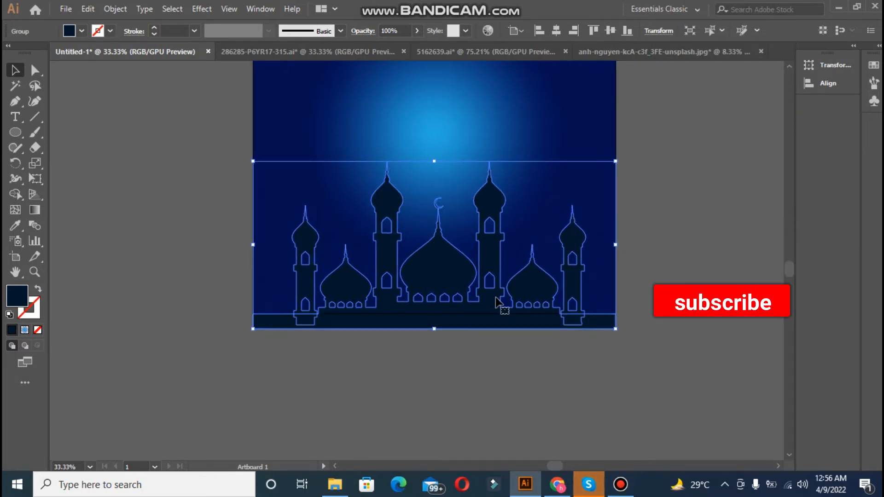
{"action": "key", "text": "Down"}
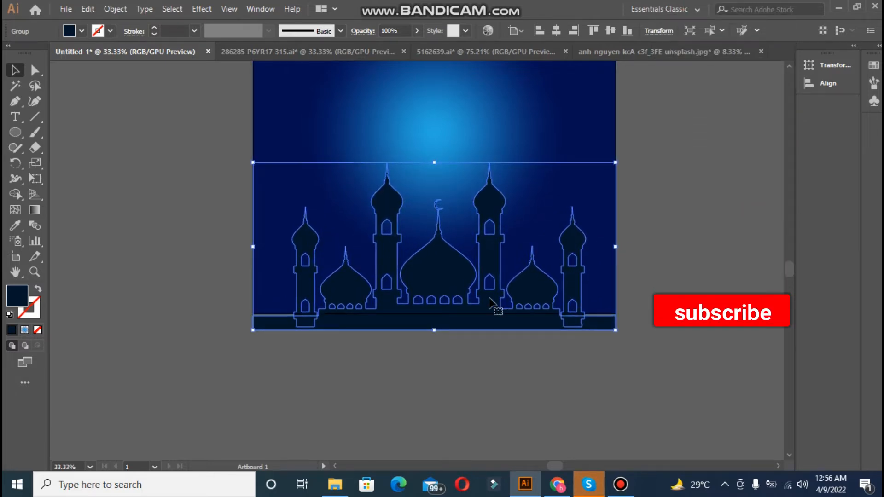
Step: Fill the mosque silhouette with near-black #020202, lower its opacity to 36%, and deselect it
{"action": "left_click", "coordinate": [27, 291]}
{"action": "left_click", "coordinate": [26, 295]}
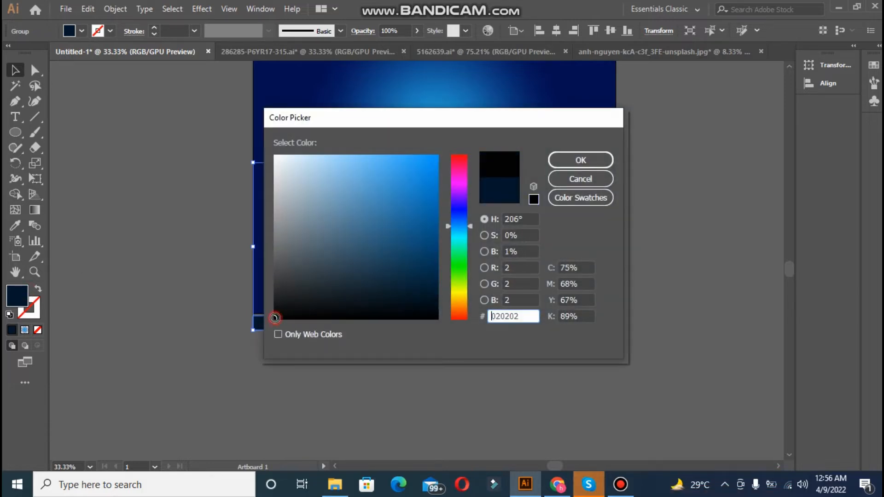
{"action": "left_click", "coordinate": [576, 162]}
{"action": "left_click", "coordinate": [416, 31]}
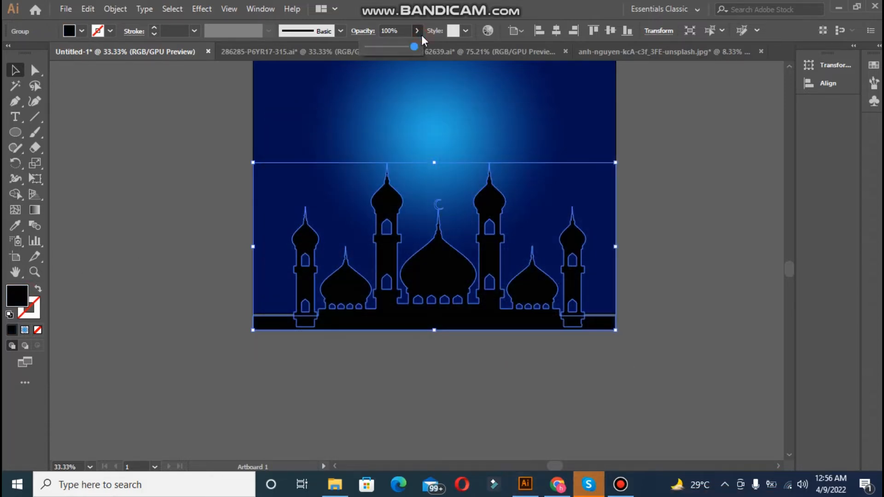
{"action": "left_click_drag", "start_coordinate": [416, 46], "coordinate": [386, 48]}
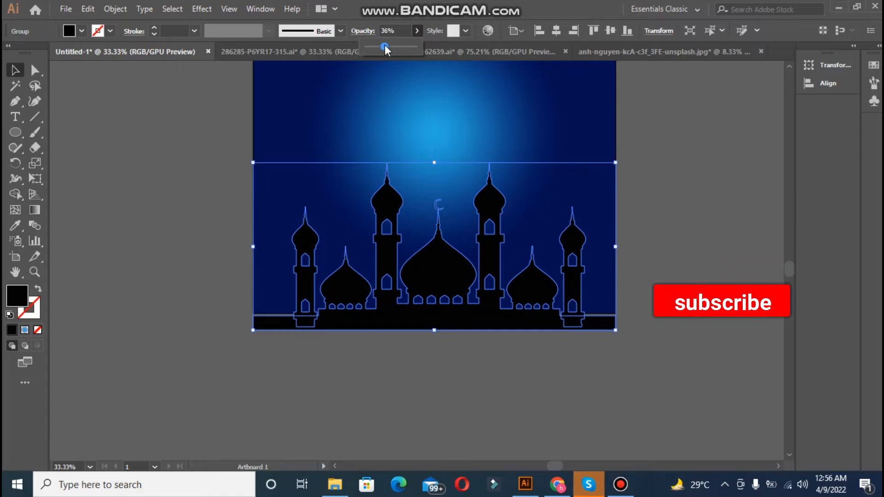
{"action": "left_click", "coordinate": [214, 147]}
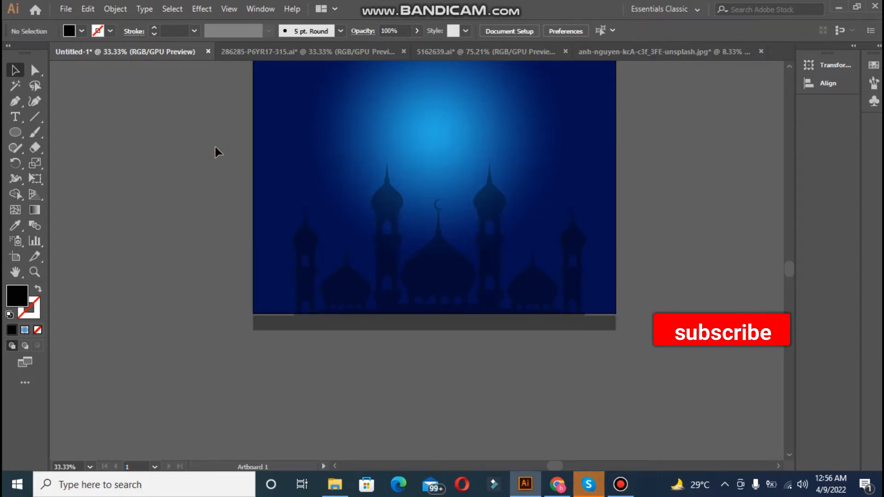
Step: Move the hanging golden crescent from the pasteboard onto the upper left of the blue background and bring it to the front
{"action": "key", "text": "ctrl+minus"}
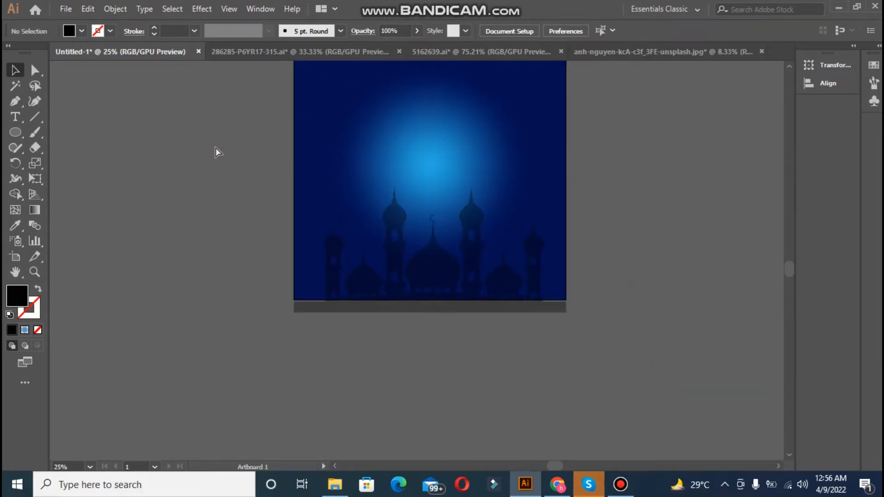
{"action": "key", "text": "ctrl+minus"}
{"action": "key", "text": "ctrl+minus"}
{"action": "key", "text": "ctrl+minus"}
{"action": "key", "text": "ctrl+minus"}
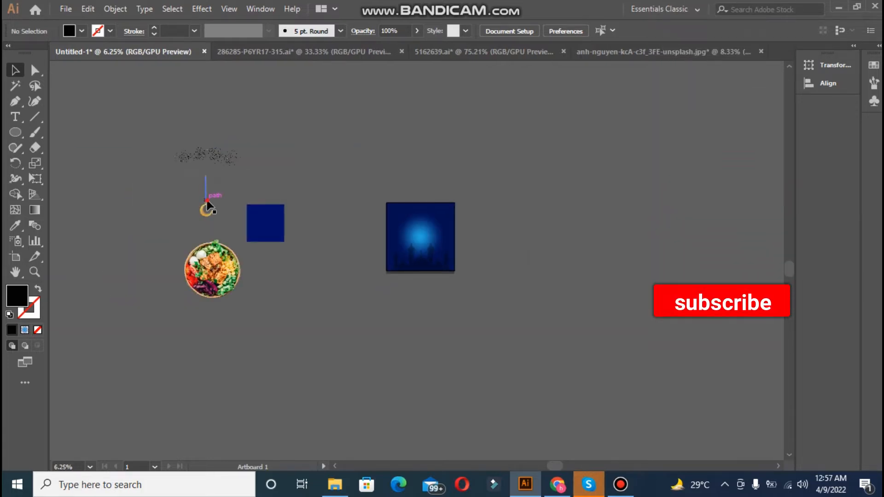
{"action": "left_click_drag", "start_coordinate": [400, 209], "coordinate": [400, 204]}
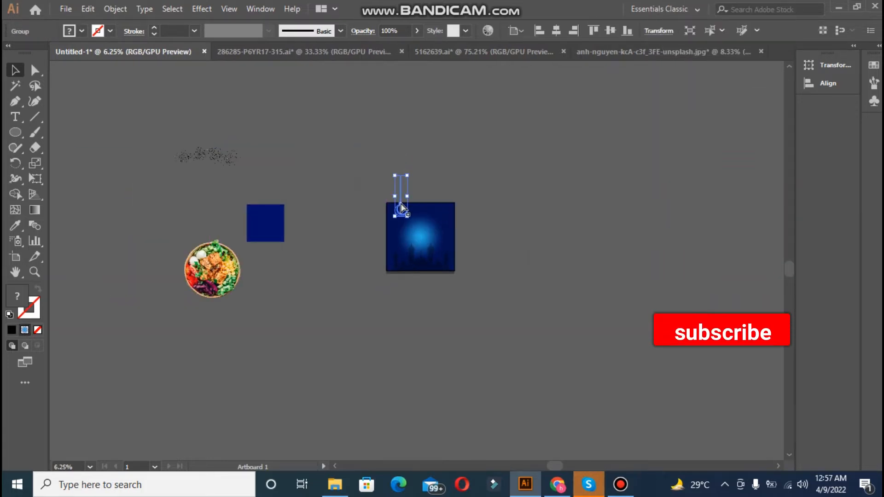
{"action": "key", "text": "ctrl+0"}
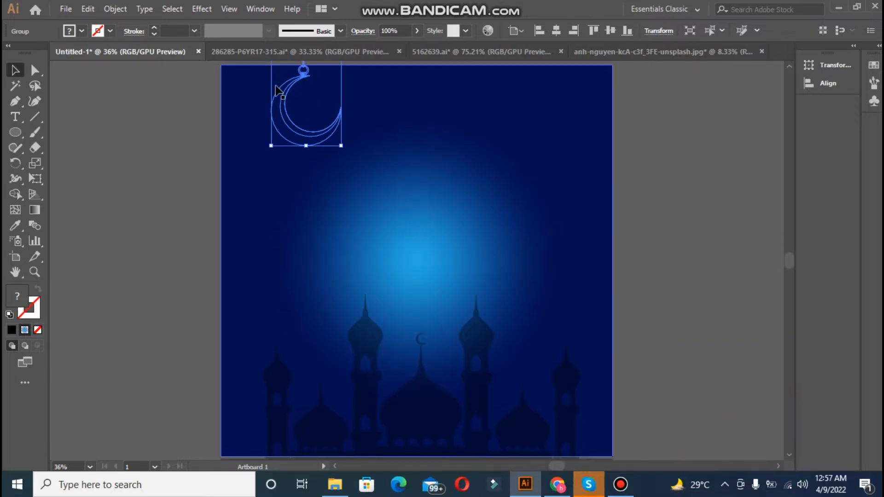
{"action": "right_click", "coordinate": [279, 105]}
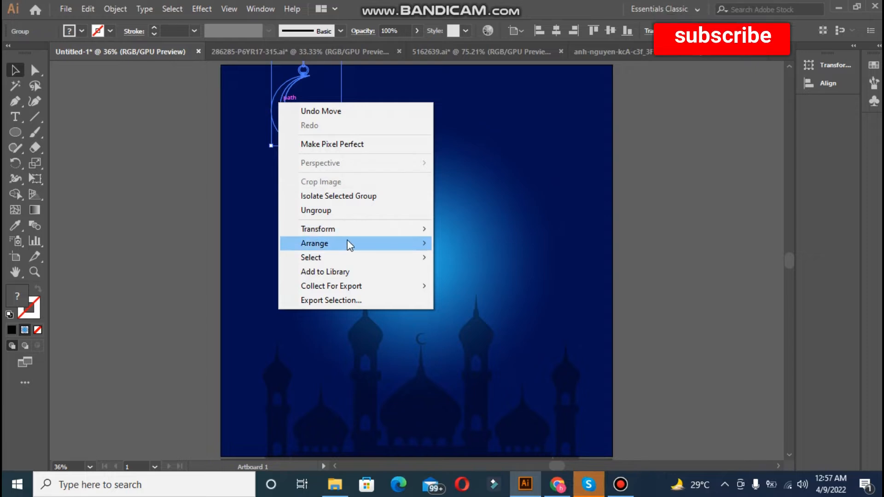
{"action": "mouse_move", "coordinate": [349, 243]}
{"action": "left_click", "coordinate": [452, 244]}
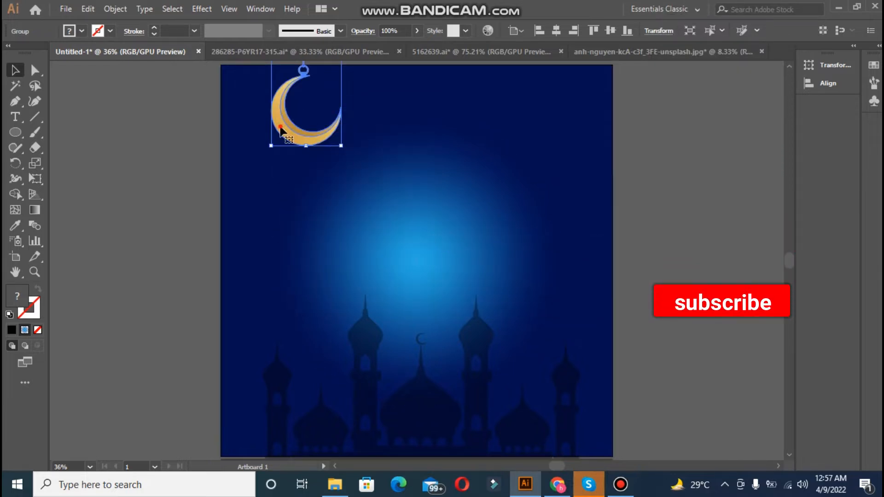
Step: Shrink the hanging crescent to a small ornament suspended from the background's upper edge near the left corner, and deselect it
{"action": "left_click_drag", "start_coordinate": [278, 177], "coordinate": [267, 261]}
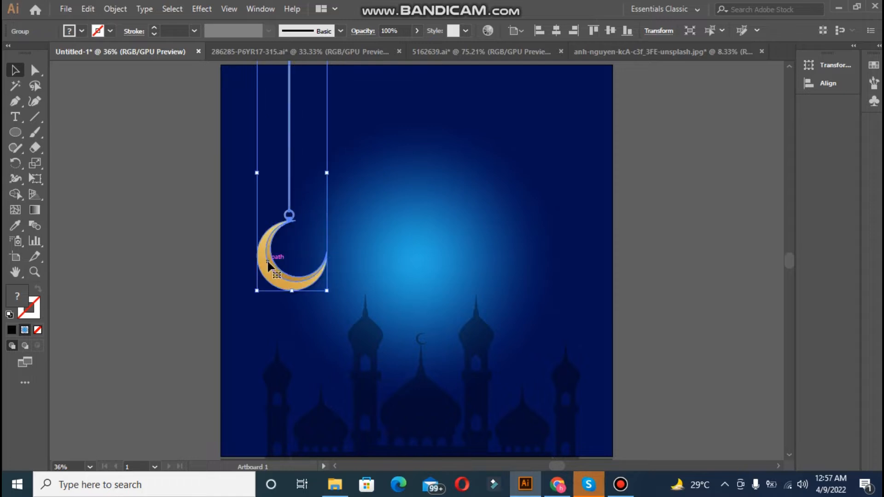
{"action": "left_click_drag", "start_coordinate": [326, 291], "coordinate": [284, 133]}
{"action": "left_click", "coordinate": [198, 119]}
{"action": "left_click", "coordinate": [205, 120]}
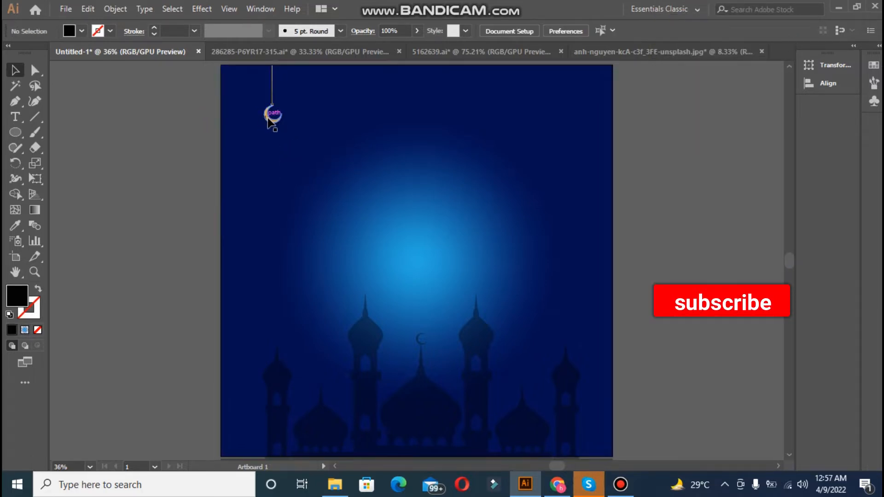
Step: Create a mirrored copy of the small hanging crescent by reflecting it across the vertical axis
{"action": "right_click", "coordinate": [268, 120]}
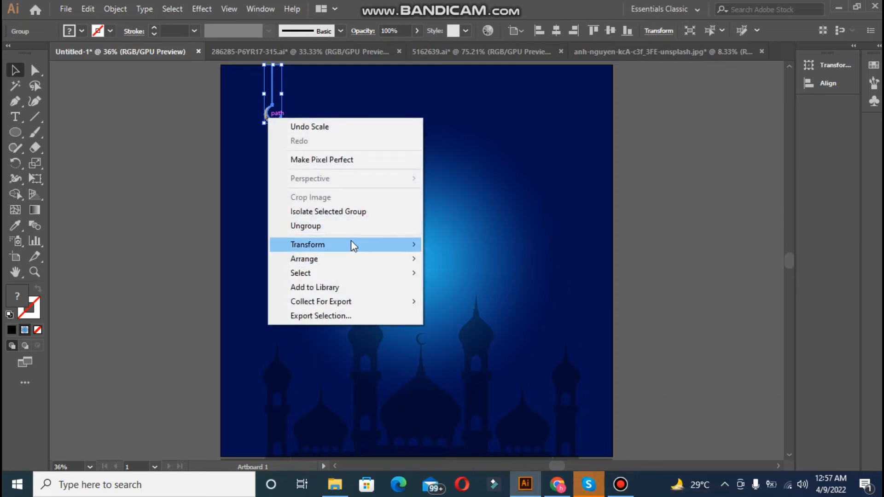
{"action": "mouse_move", "coordinate": [351, 245]}
{"action": "left_click", "coordinate": [483, 291]}
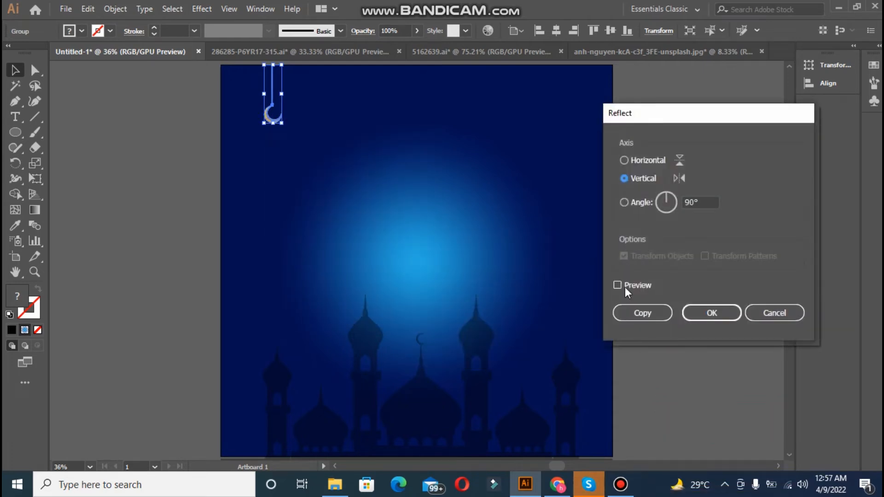
{"action": "left_click", "coordinate": [626, 287]}
{"action": "left_click", "coordinate": [646, 318]}
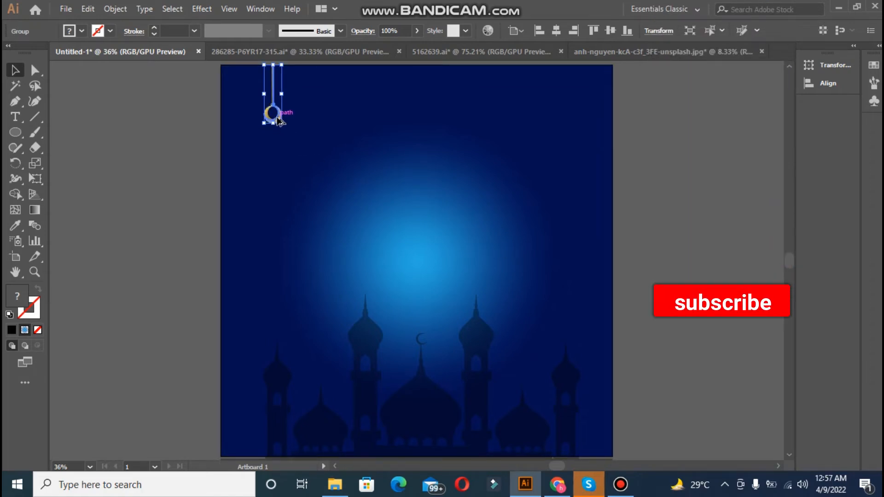
Step: Place the mirrored crescent near the background's upper right corner and shift the original closer to the upper left corner
{"action": "left_click_drag", "start_coordinate": [498, 116], "coordinate": [597, 109]}
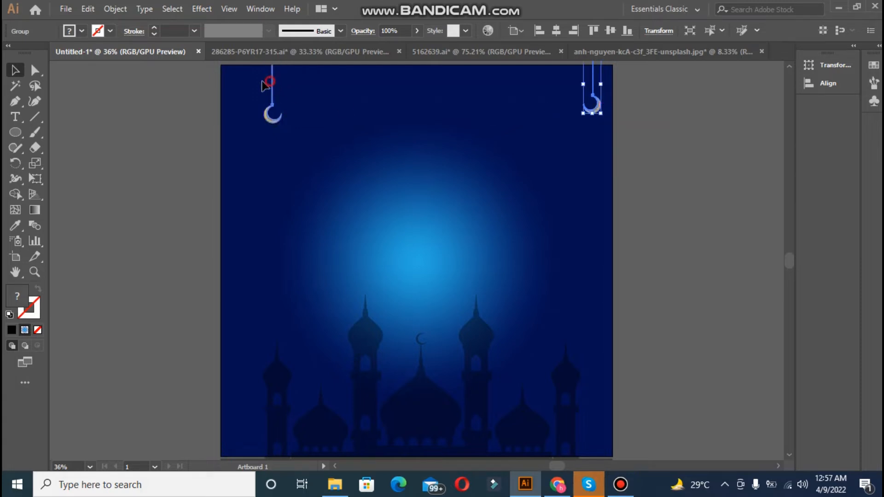
{"action": "left_click_drag", "start_coordinate": [262, 83], "coordinate": [235, 79]}
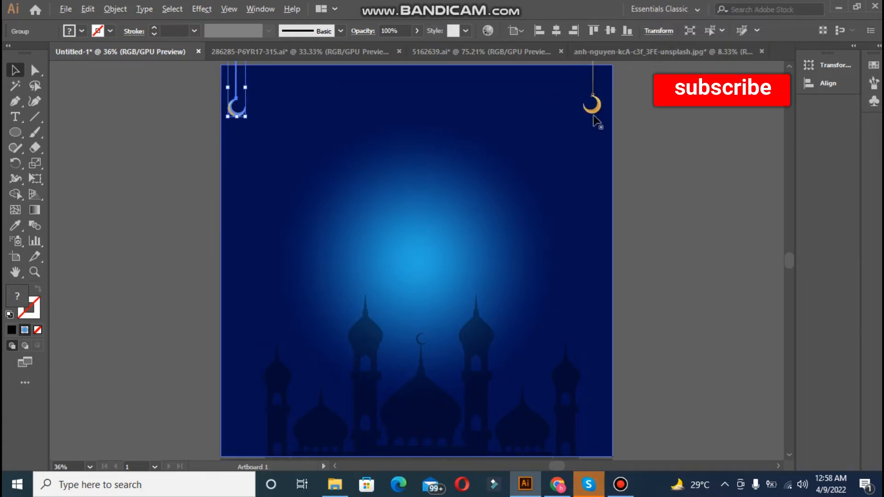
Step: Add a larger hanging crescent, about 60 × 200 px, beside the left one and duplicate it next to the right crescent
{"action": "left_click_drag", "start_coordinate": [237, 114], "coordinate": [278, 131]}
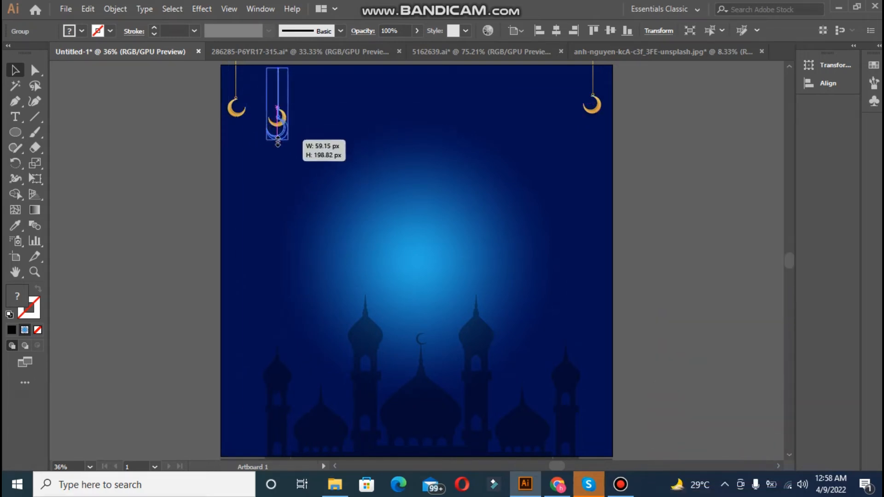
{"action": "left_click", "coordinate": [296, 138]}
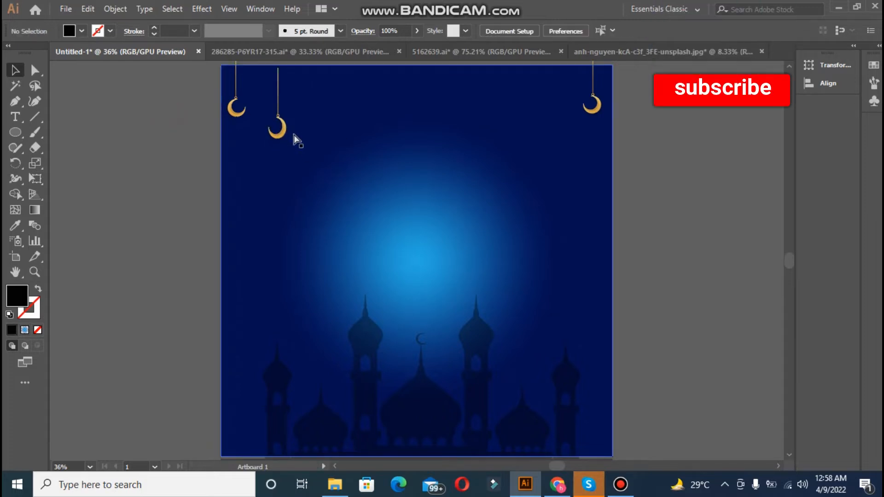
{"action": "left_click_drag", "start_coordinate": [282, 128], "coordinate": [567, 134]}
{"action": "left_click", "coordinate": [215, 135]}
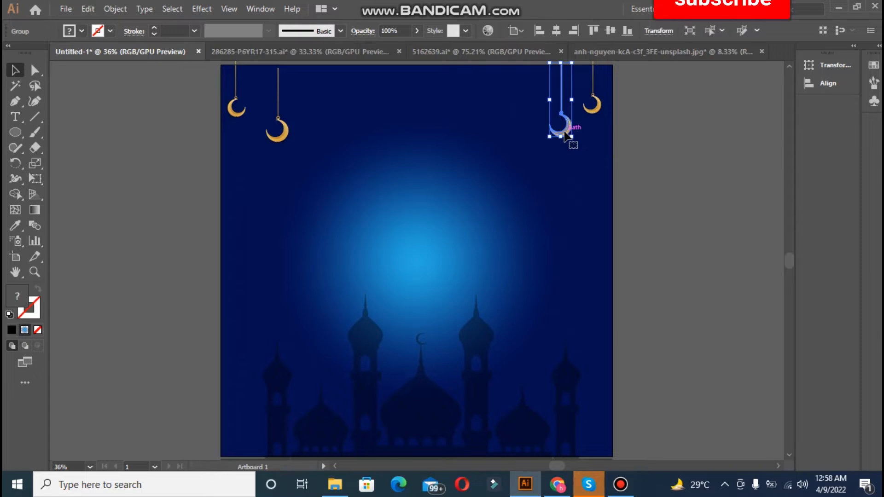
{"action": "left_click", "coordinate": [281, 96]}
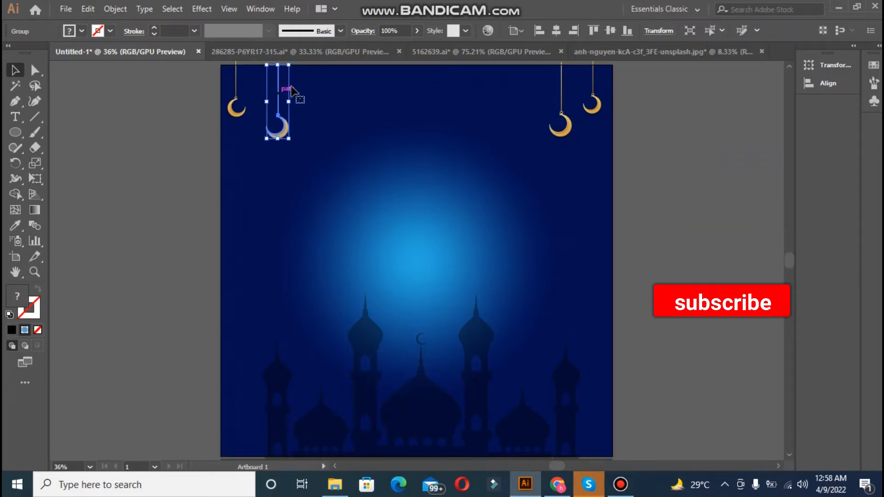
Step: Try to reflect the larger left crescent across the vertical axis
{"action": "right_click", "coordinate": [563, 137]}
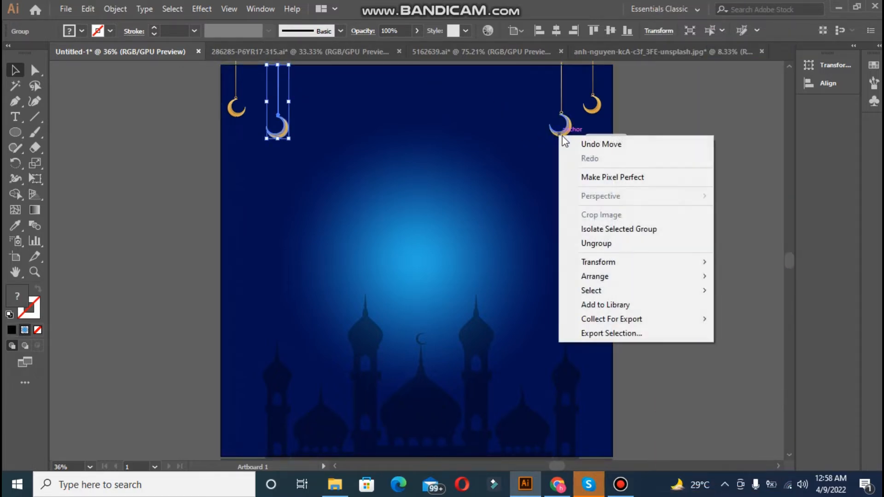
{"action": "mouse_move", "coordinate": [664, 263]}
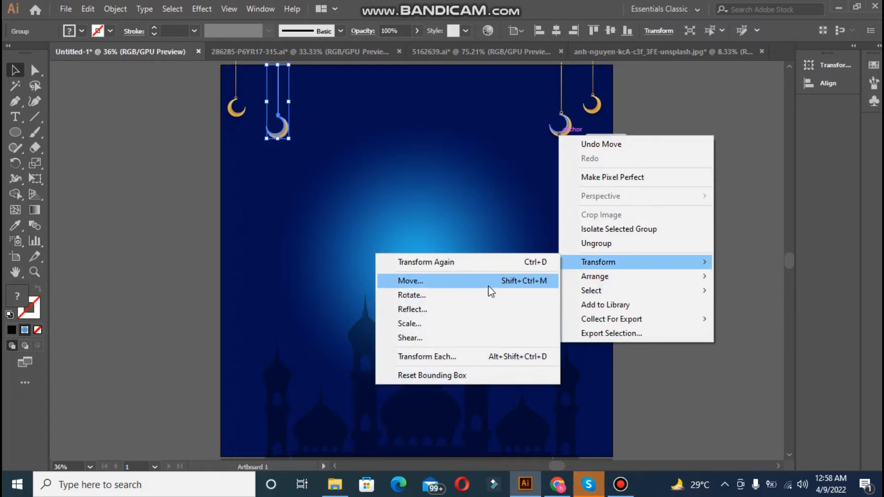
{"action": "left_click", "coordinate": [489, 308]}
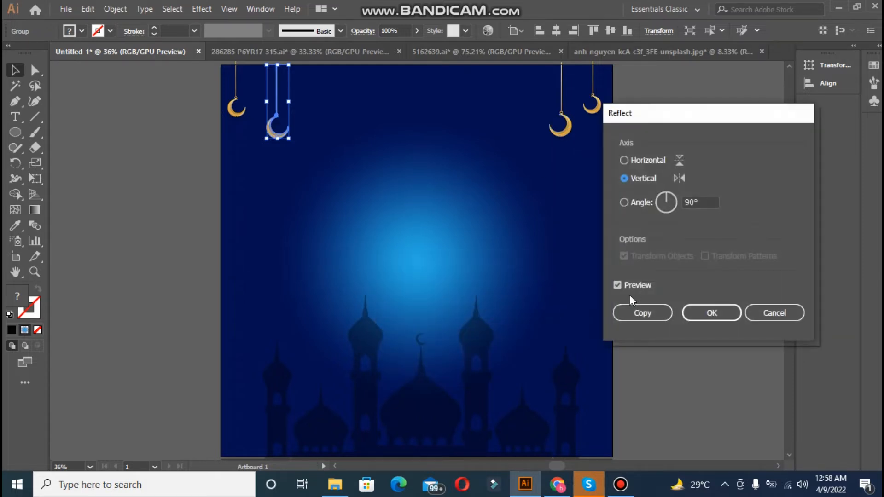
{"action": "left_click", "coordinate": [711, 313]}
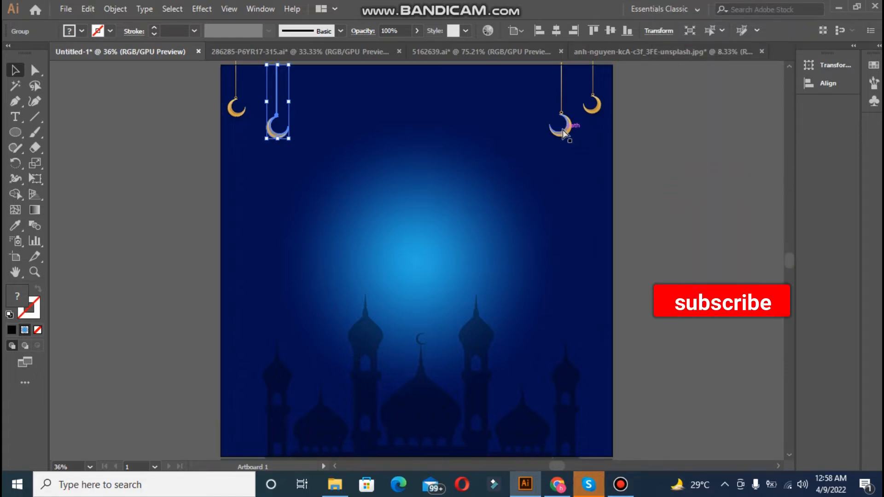
{"action": "left_click", "coordinate": [659, 184]}
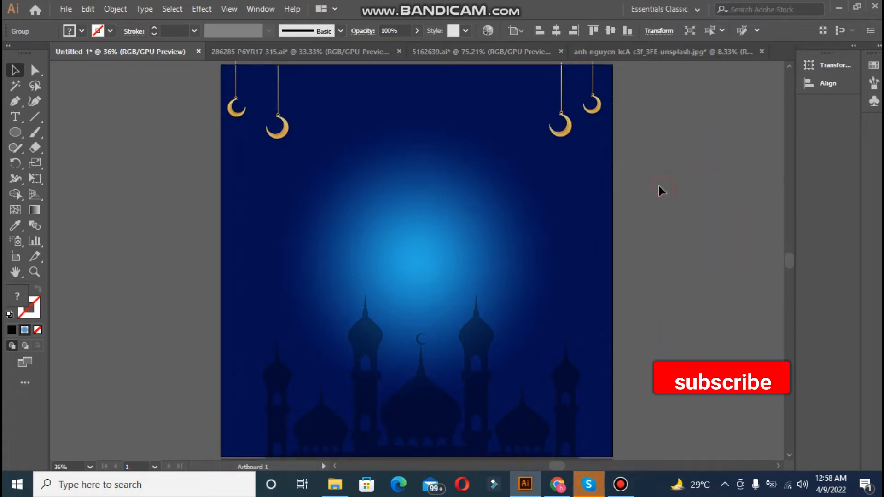
Step: Reflect the larger crescent on the right side across the vertical axis and deselect it
{"action": "right_click", "coordinate": [564, 136]}
{"action": "mouse_move", "coordinate": [648, 269]}
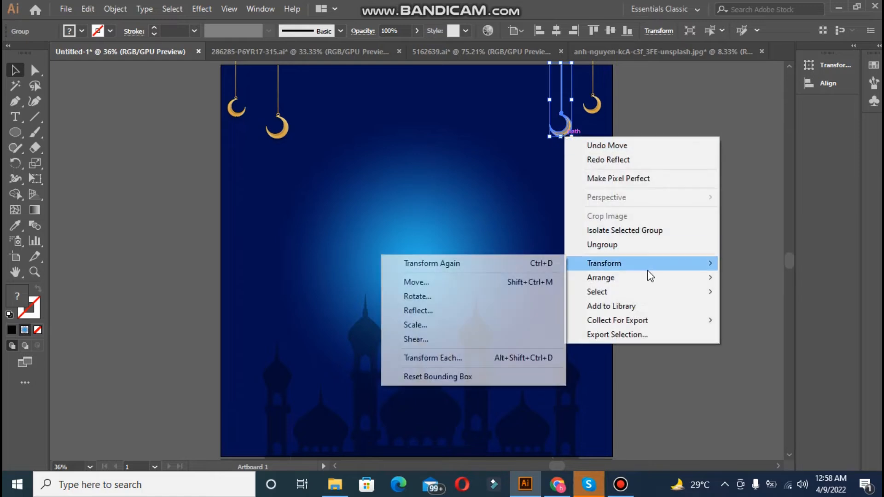
{"action": "left_click", "coordinate": [507, 310]}
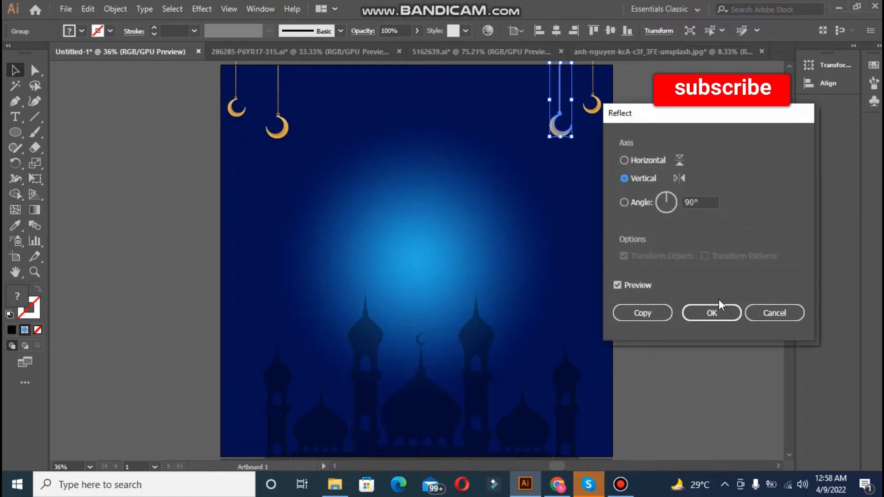
{"action": "left_click", "coordinate": [715, 313]}
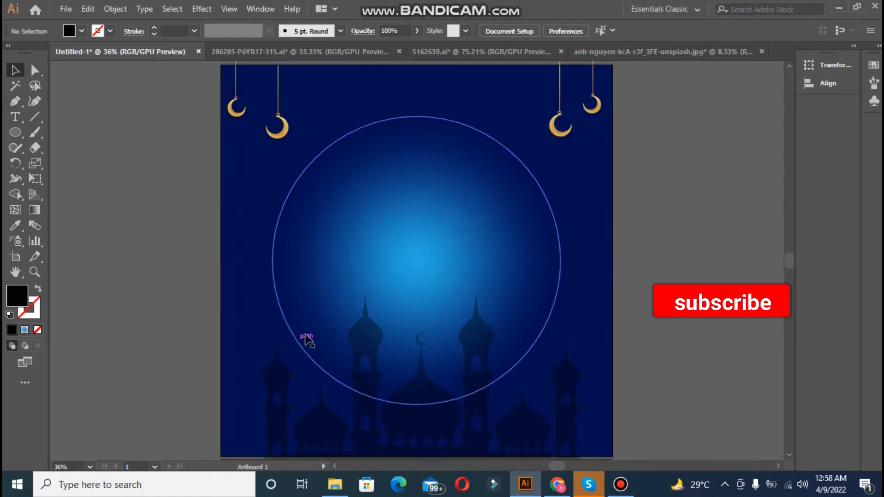
{"action": "left_click", "coordinate": [614, 488]}
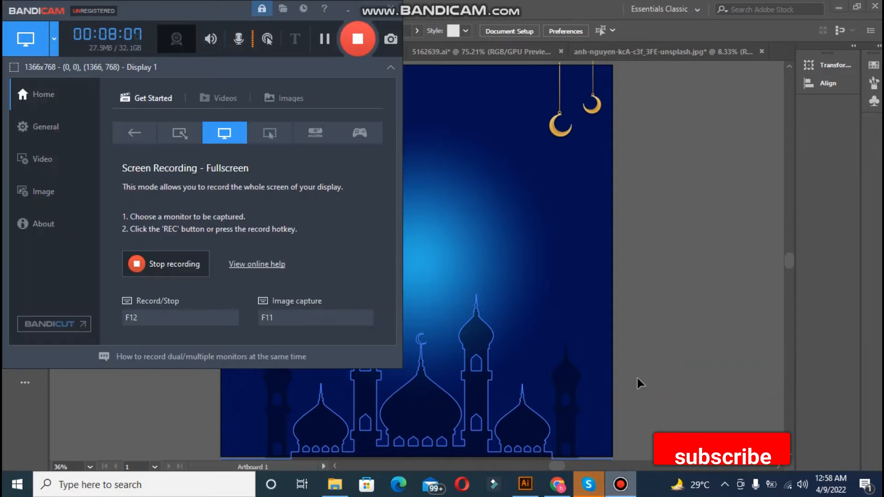
{"action": "left_click", "coordinate": [638, 378]}
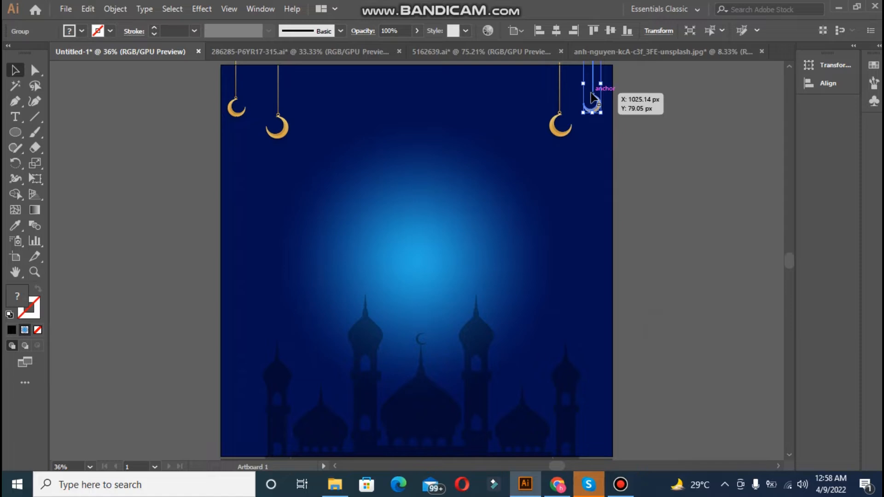
Step: Move the larger left crescent closer to the small one, enlarge it slightly from the upper edge, and deselect it
{"action": "left_click_drag", "start_coordinate": [593, 104], "coordinate": [267, 105]}
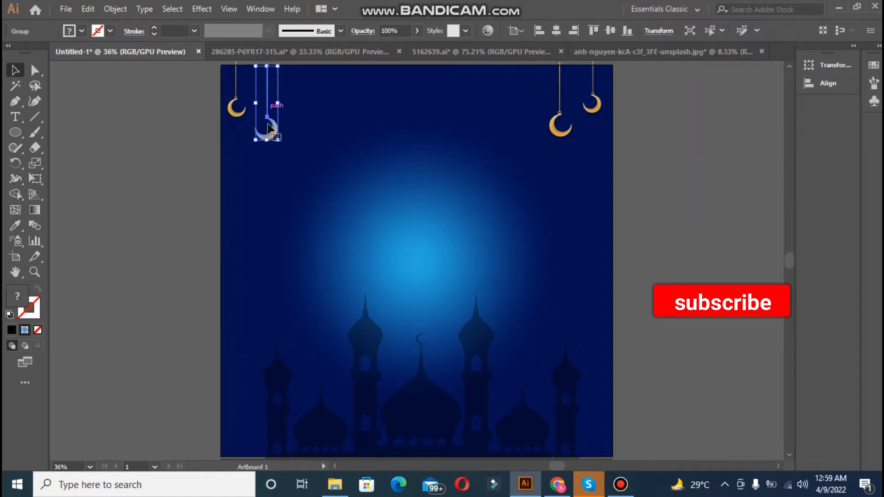
{"action": "left_click_drag", "start_coordinate": [275, 137], "coordinate": [267, 151]}
{"action": "left_click", "coordinate": [199, 131]}
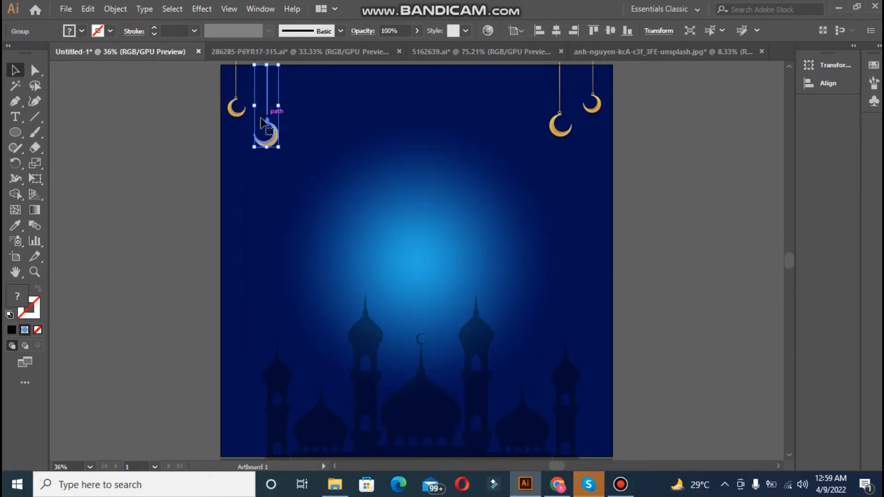
{"action": "left_click", "coordinate": [164, 141]}
Step: Select all pieces of the salad bowl artwork on the pasteboard, group them, and move the group onto the blue background
{"action": "key", "text": "ctrl+minus"}
{"action": "key", "text": "ctrl+minus"}
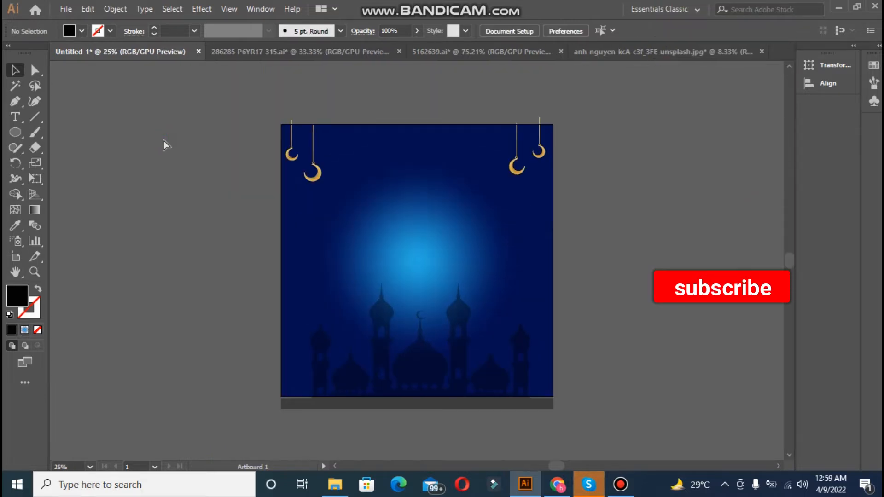
{"action": "key", "text": "ctrl+minus"}
{"action": "key", "text": "ctrl+minus"}
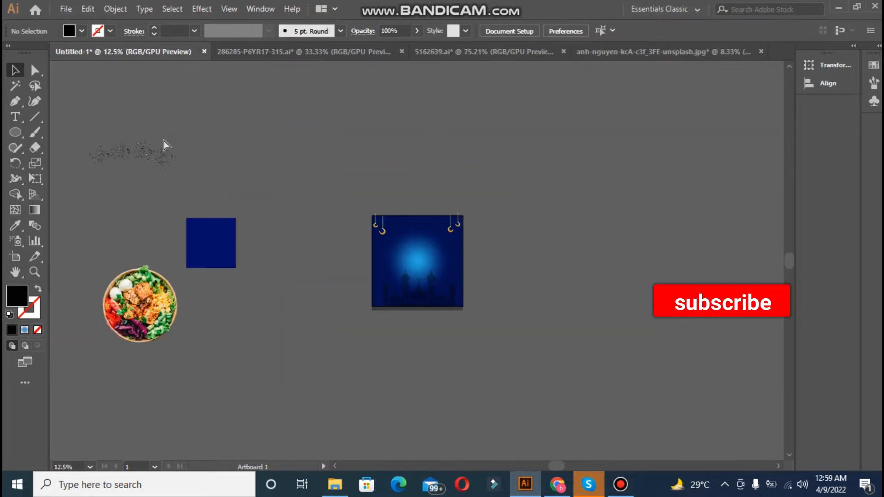
{"action": "key", "text": "ctrl+minus"}
{"action": "left_click", "coordinate": [128, 307]}
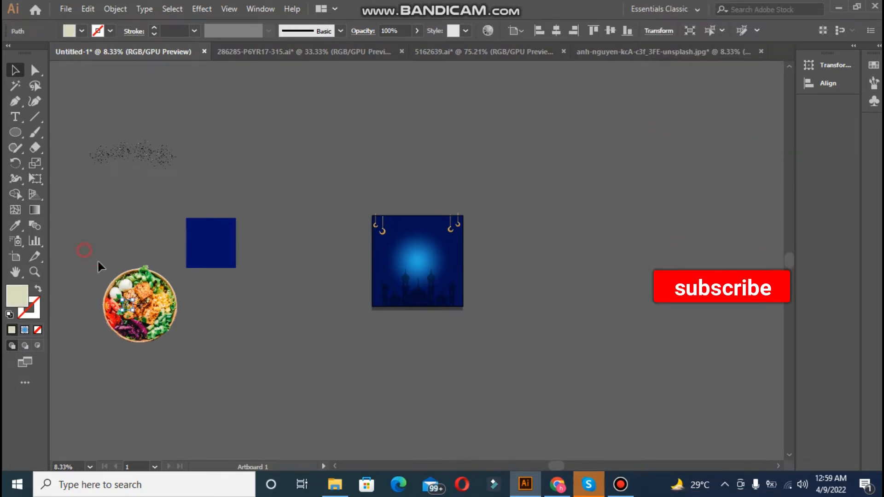
{"action": "left_click_drag", "start_coordinate": [179, 380], "coordinate": [178, 378]}
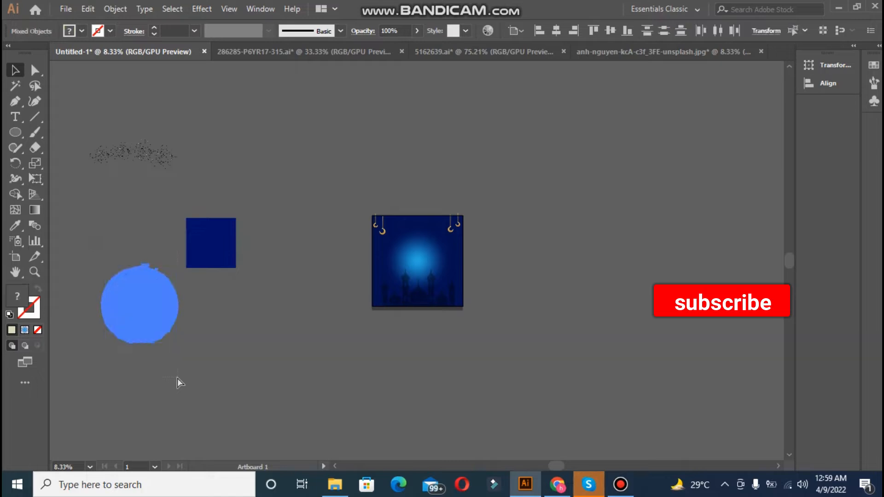
{"action": "left_click", "coordinate": [133, 301]}
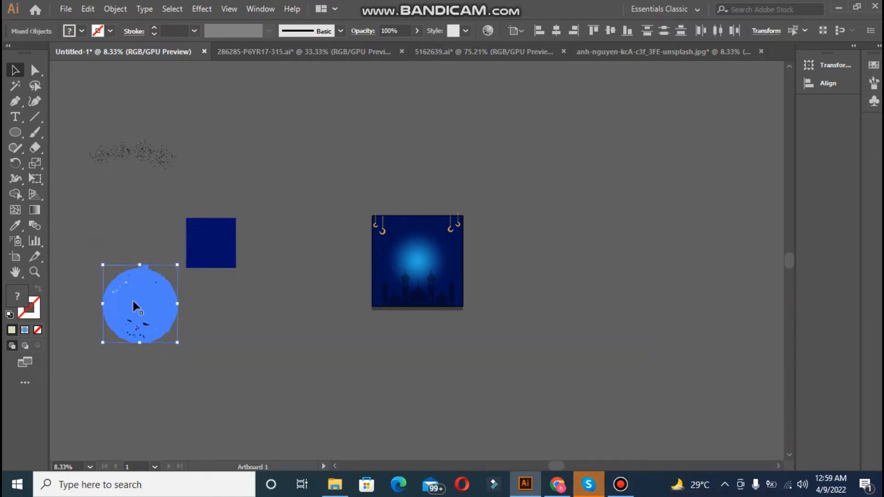
{"action": "left_click_drag", "start_coordinate": [424, 267], "coordinate": [411, 255]}
{"action": "key", "text": "ctrl+0"}
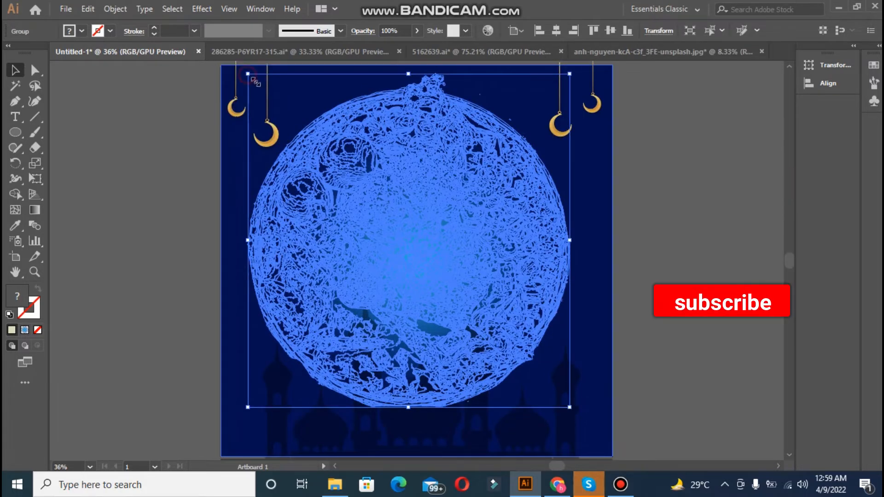
Step: Scale the salad bowl group to about half the background's width and position it over the blue glow
{"action": "left_click_drag", "start_coordinate": [255, 81], "coordinate": [455, 305]}
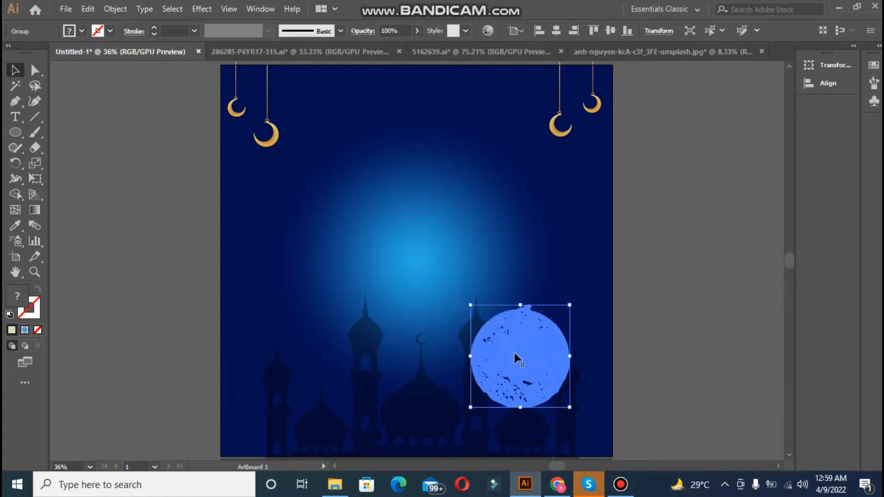
{"action": "left_click_drag", "start_coordinate": [515, 355], "coordinate": [402, 240]}
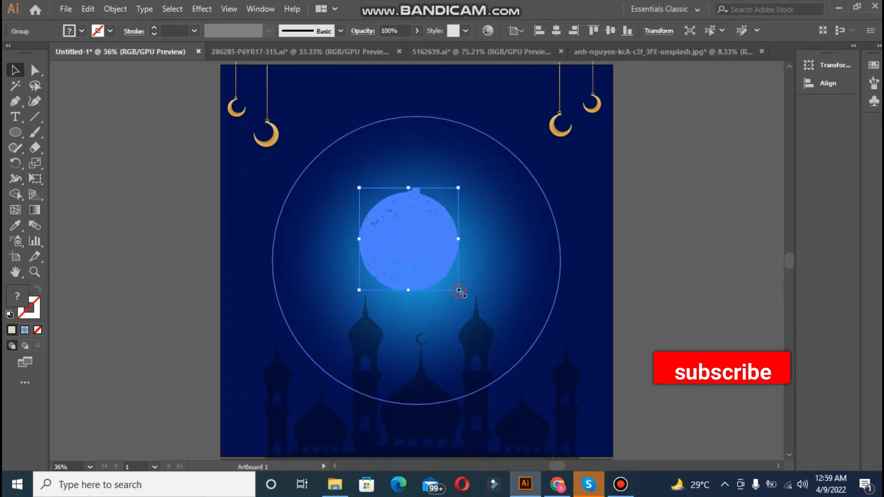
{"action": "left_click_drag", "start_coordinate": [458, 292], "coordinate": [511, 342]}
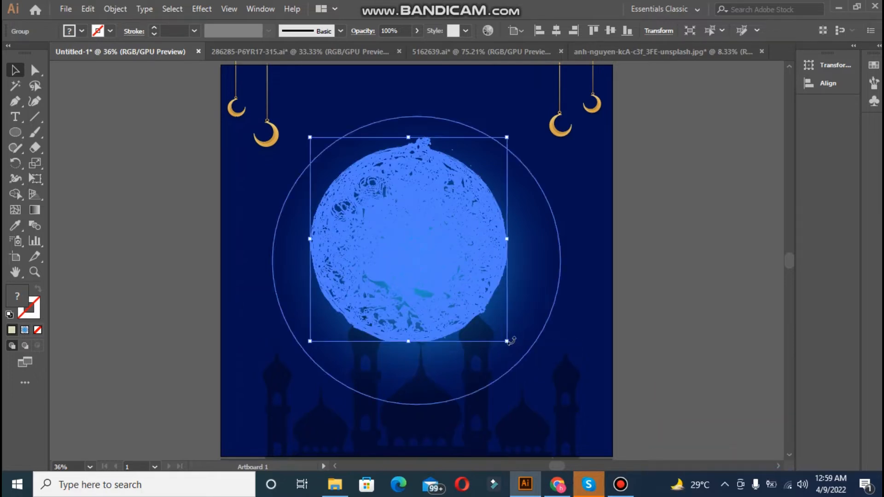
Step: Centre the salad bowl horizontally on the artboard, bring it to the front, and deselect it
{"action": "left_click", "coordinate": [558, 33]}
{"action": "key", "text": "Delete"}
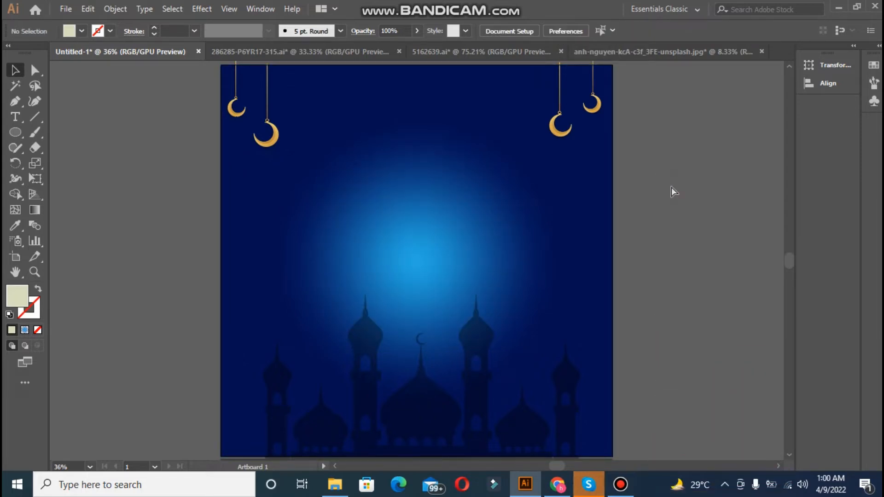
{"action": "key", "text": "ctrl+z"}
{"action": "right_click", "coordinate": [422, 254]}
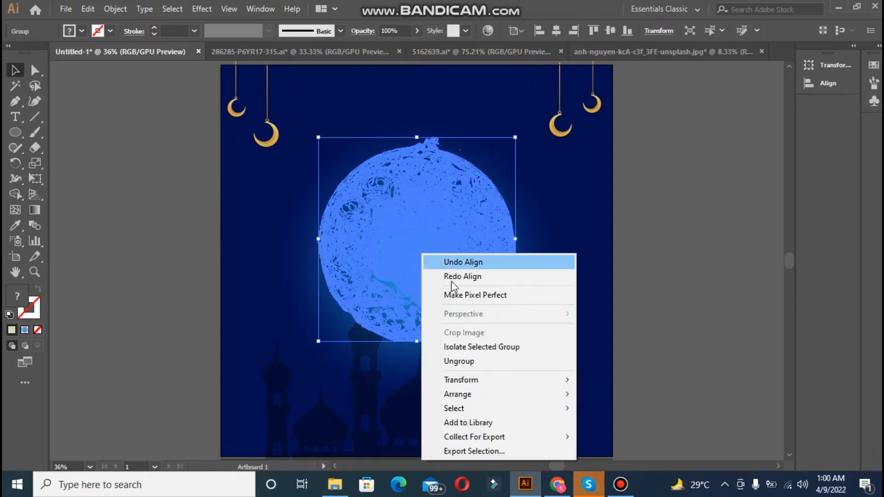
{"action": "mouse_move", "coordinate": [525, 395]}
{"action": "left_click", "coordinate": [624, 395]}
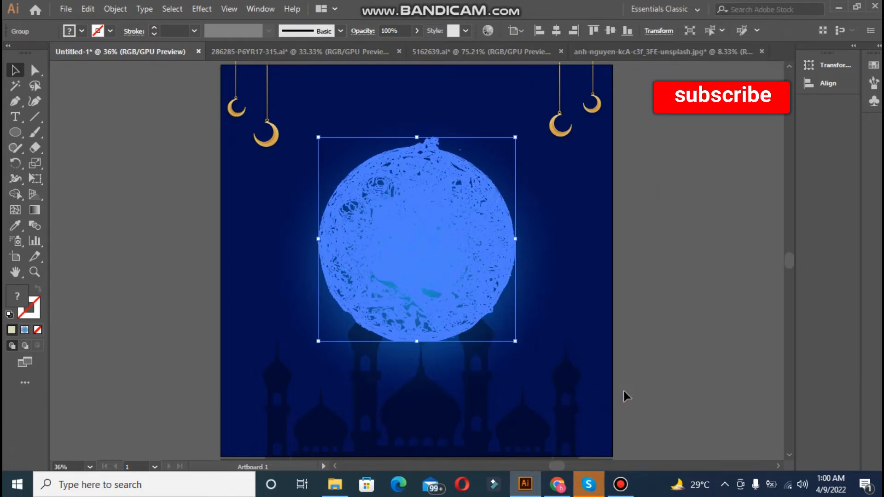
{"action": "left_click", "coordinate": [652, 384]}
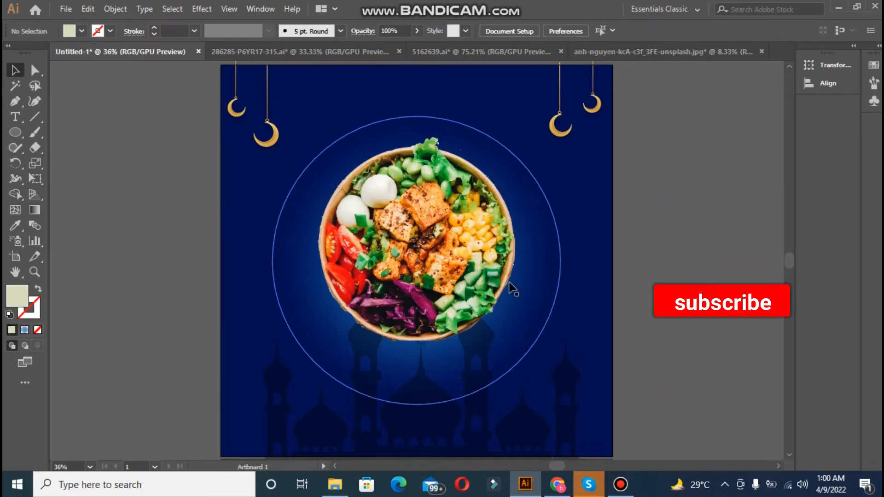
{"action": "left_click", "coordinate": [618, 484]}
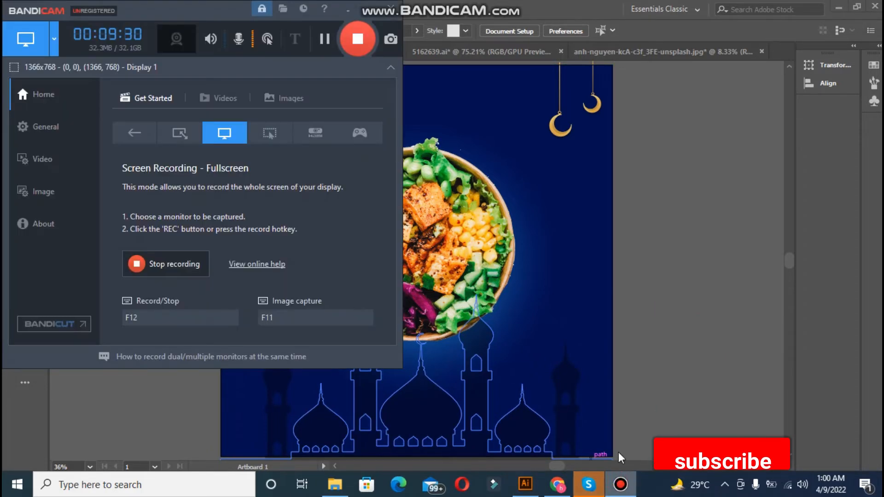
{"action": "left_click", "coordinate": [663, 302]}
{"action": "left_click", "coordinate": [434, 190]}
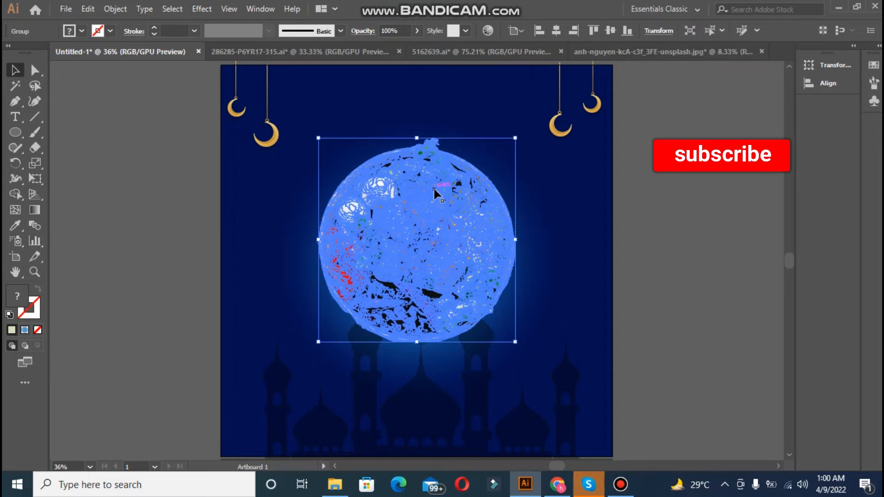
{"action": "left_click", "coordinate": [696, 208]}
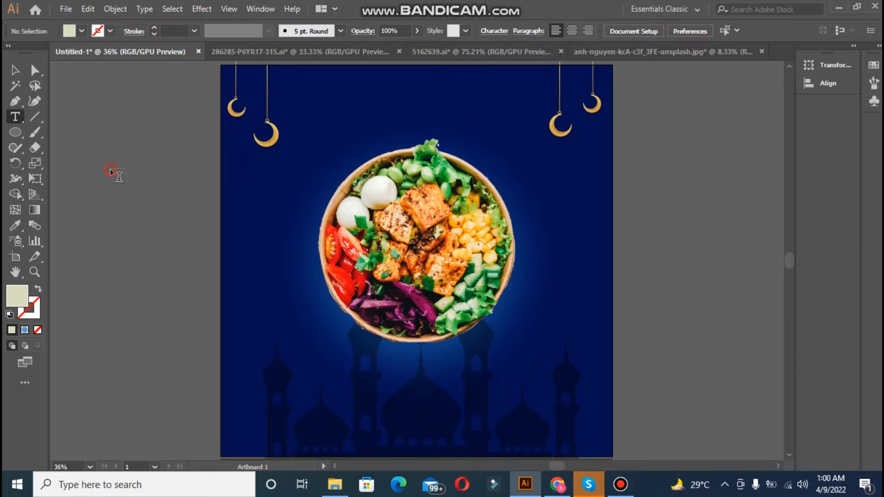
Step: Add the text "RAMADAN" on the empty pasteboard beside the blue background
{"action": "left_click", "coordinate": [110, 170]}
{"action": "type", "text": "RAMADAN"}
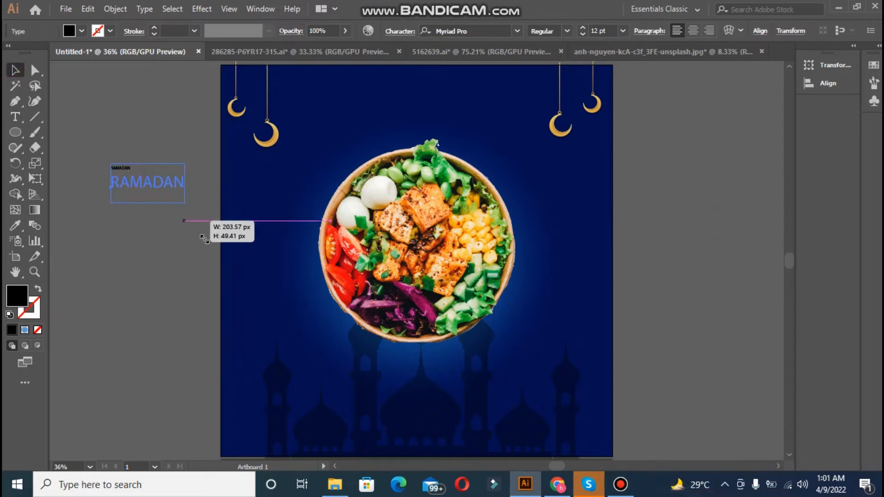
Step: Enlarge the RAMADAN text to about 70 pt and change its font to BlackChancery
{"action": "left_click_drag", "start_coordinate": [204, 239], "coordinate": [229, 276]}
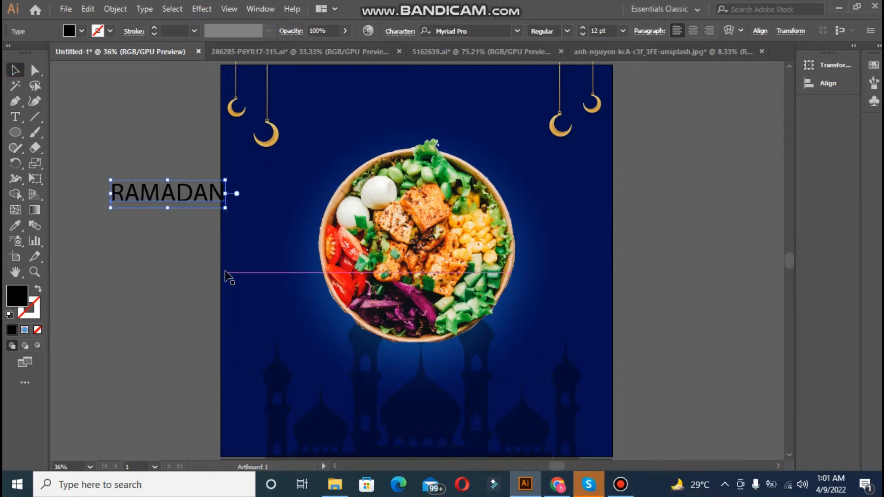
{"action": "left_click", "coordinate": [399, 32]}
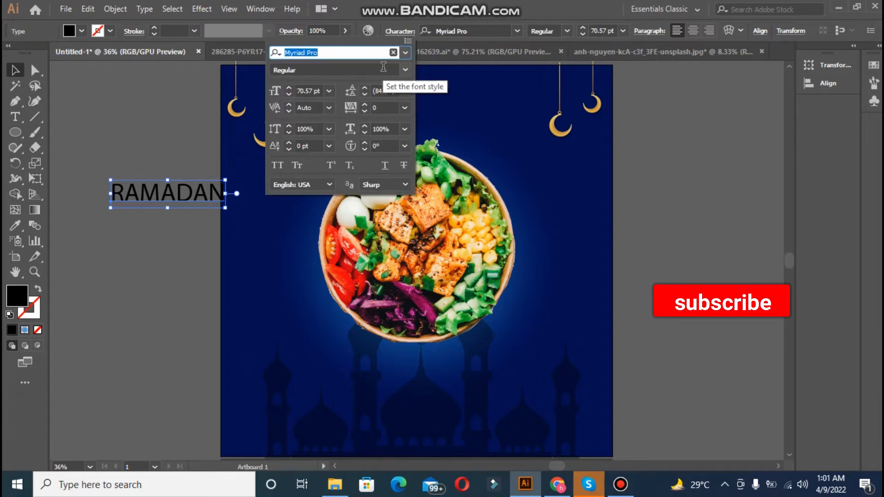
{"action": "left_click", "coordinate": [404, 53]}
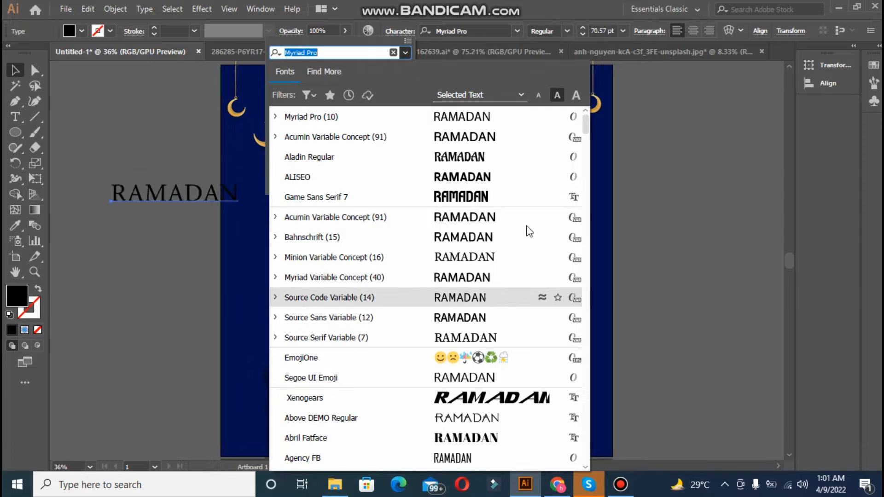
{"action": "left_click_drag", "start_coordinate": [584, 134], "coordinate": [591, 195]}
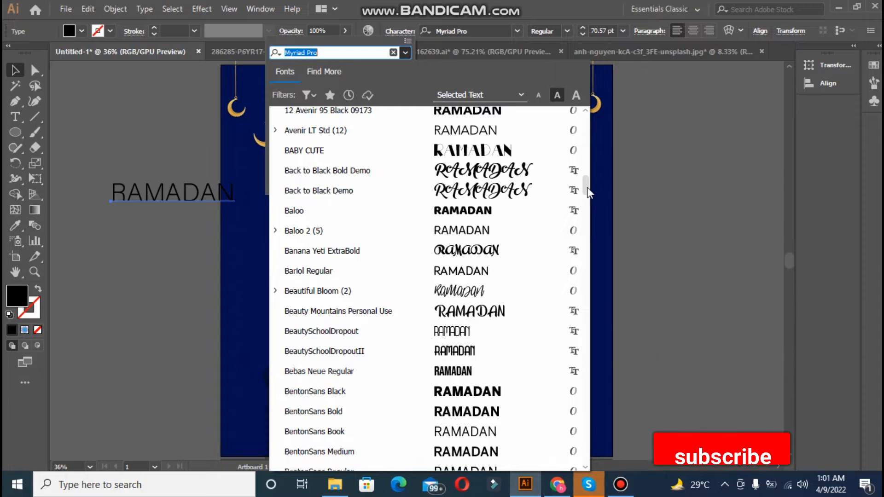
{"action": "left_click_drag", "start_coordinate": [586, 182], "coordinate": [588, 192]}
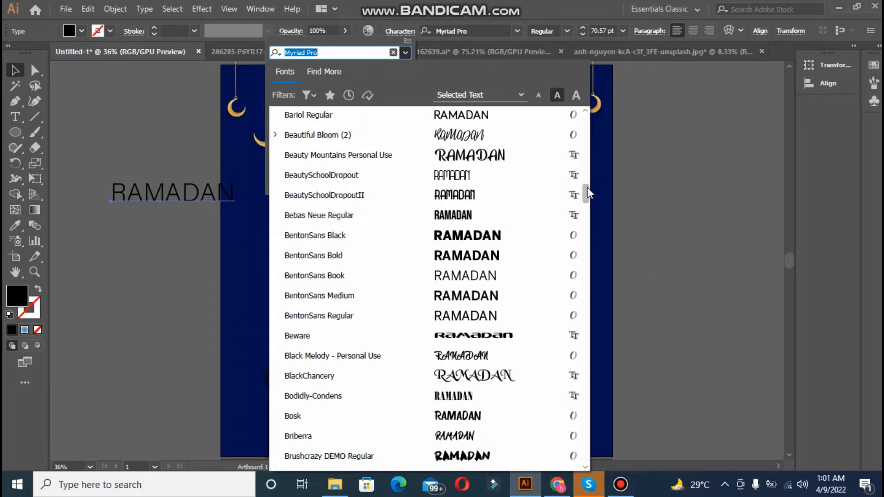
{"action": "left_click", "coordinate": [336, 376]}
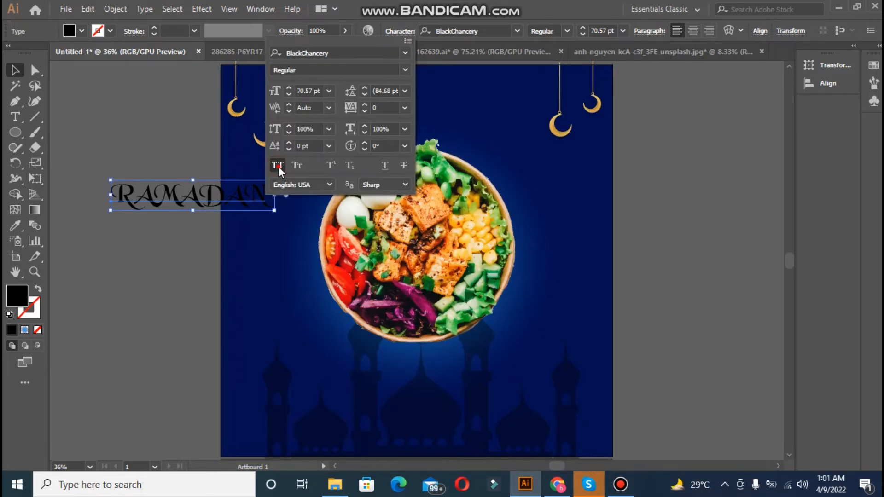
Step: Replace the uppercase letters after the R so that the text reads "Ramadan"
{"action": "double_click", "coordinate": [154, 197]}
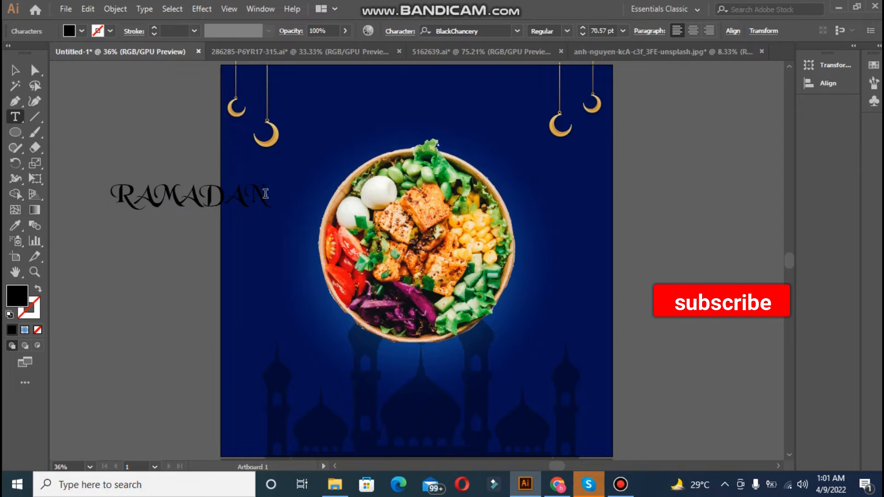
{"action": "left_click", "coordinate": [266, 194]}
{"action": "key", "text": "BackSpace"}
{"action": "key", "text": "BackSpace"}
{"action": "key", "text": "BackSpace"}
{"action": "key", "text": "BackSpace"}
{"action": "key", "text": "BackSpace"}
{"action": "key", "text": "BackSpace"}
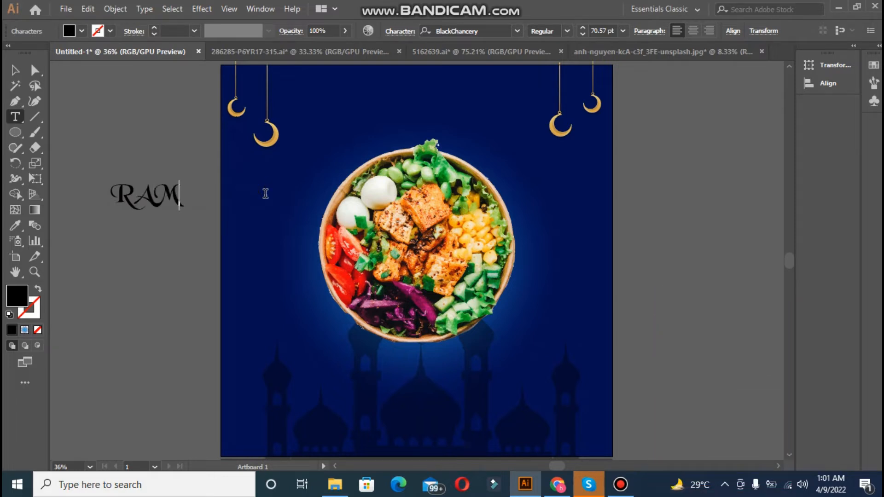
{"action": "type", "text": "amadan"}
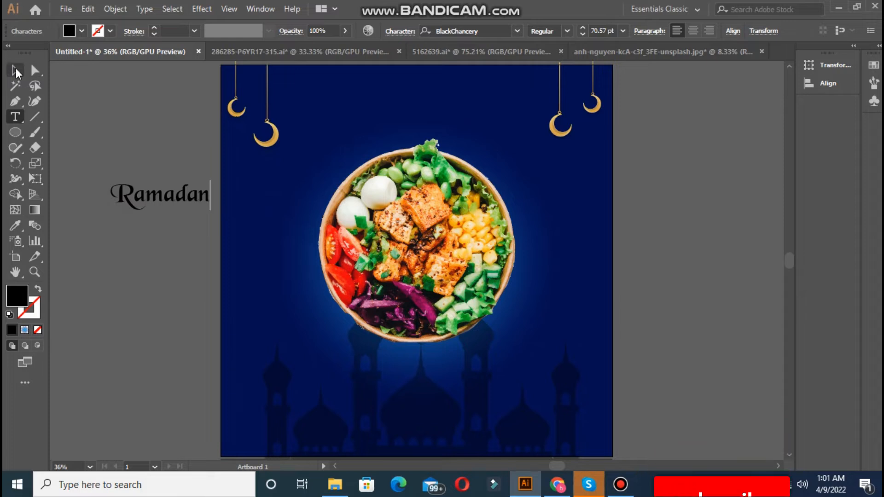
Step: Scale the Ramadan text to about 132 pt and place it above the salad bowl between the hanging crescents
{"action": "left_click", "coordinate": [16, 71]}
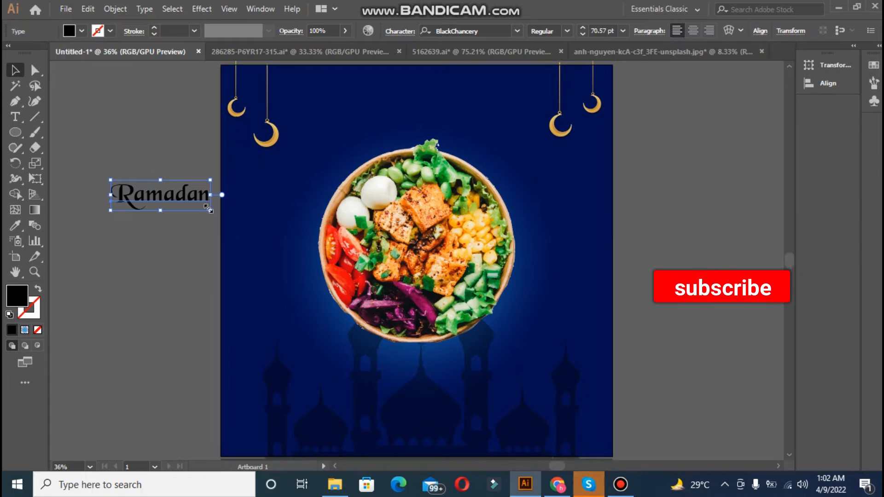
{"action": "left_click_drag", "start_coordinate": [210, 211], "coordinate": [297, 299]}
{"action": "left_click_drag", "start_coordinate": [183, 211], "coordinate": [394, 111]}
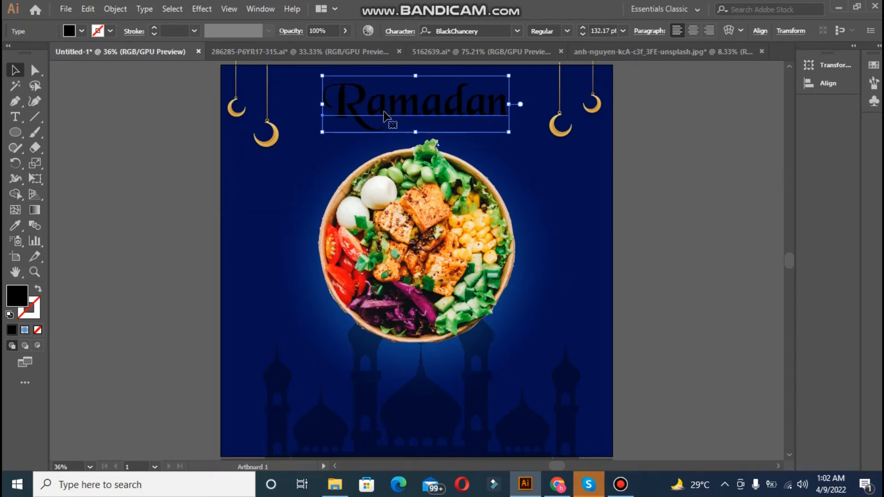
Step: Fill the Ramadan text with the gold colour #BF940C and deselect it
{"action": "key", "text": "i"}
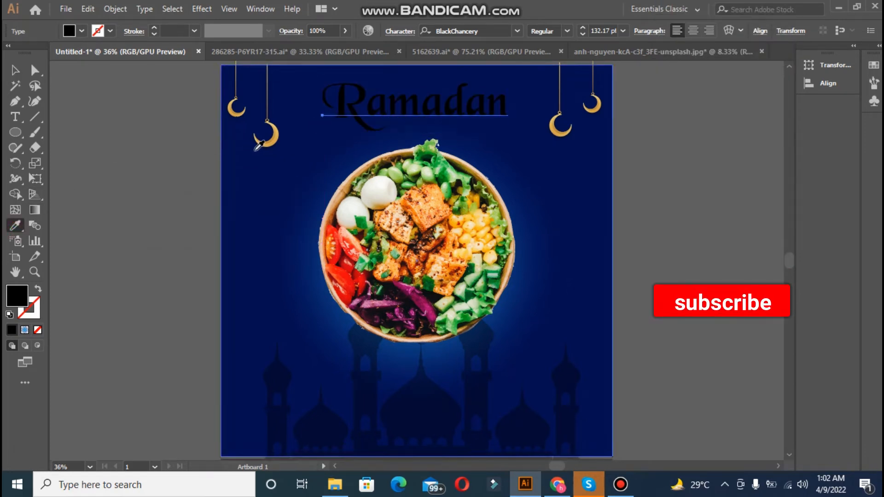
{"action": "left_click", "coordinate": [277, 135]}
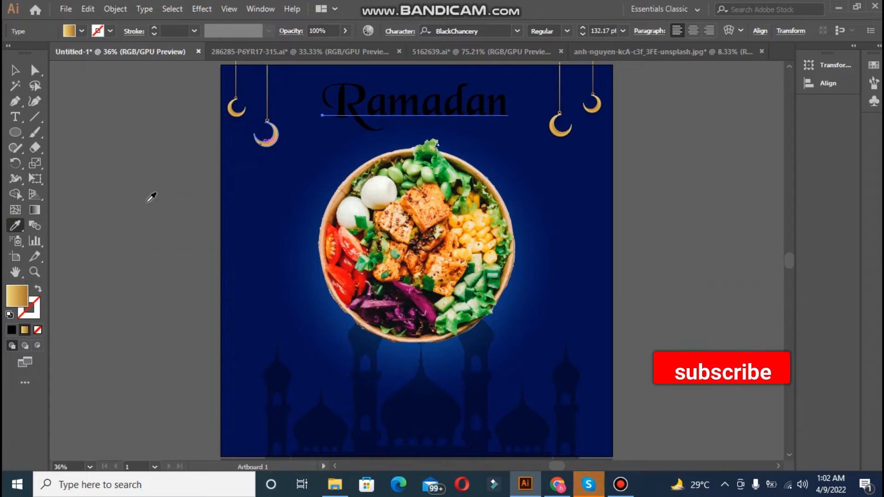
{"action": "double_click", "coordinate": [17, 297]}
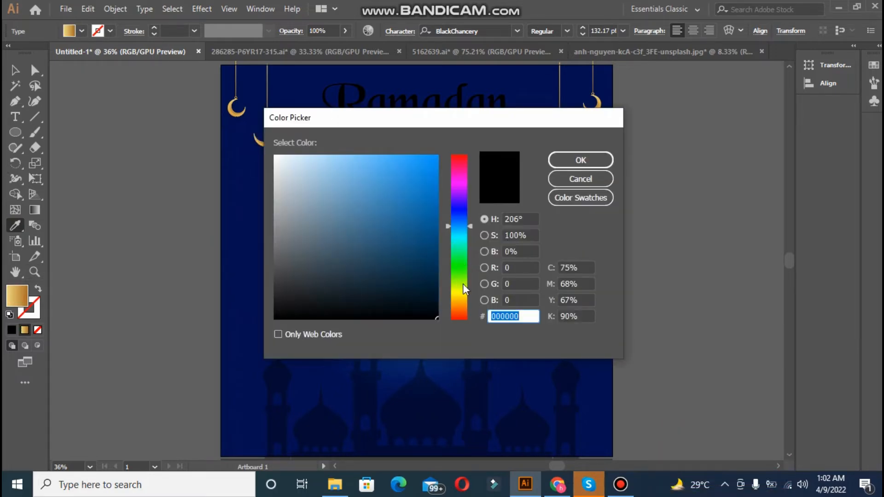
{"action": "left_click", "coordinate": [459, 298]}
{"action": "left_click", "coordinate": [430, 196]}
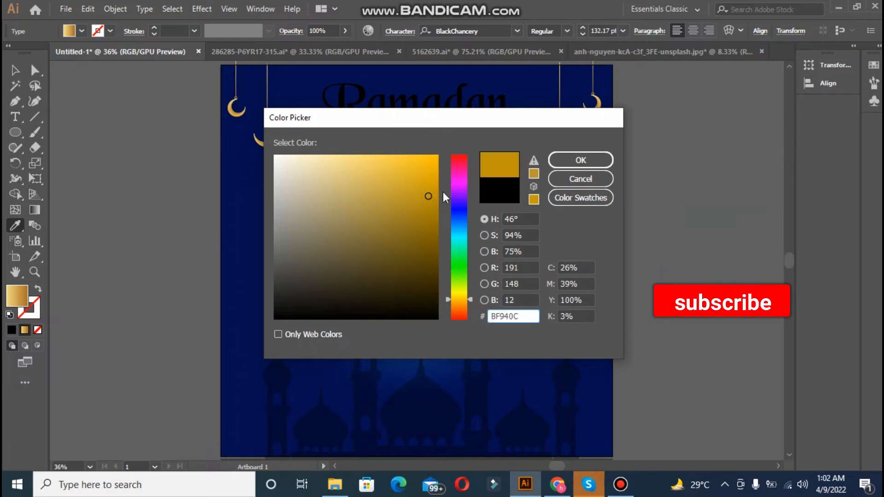
{"action": "left_click", "coordinate": [602, 162]}
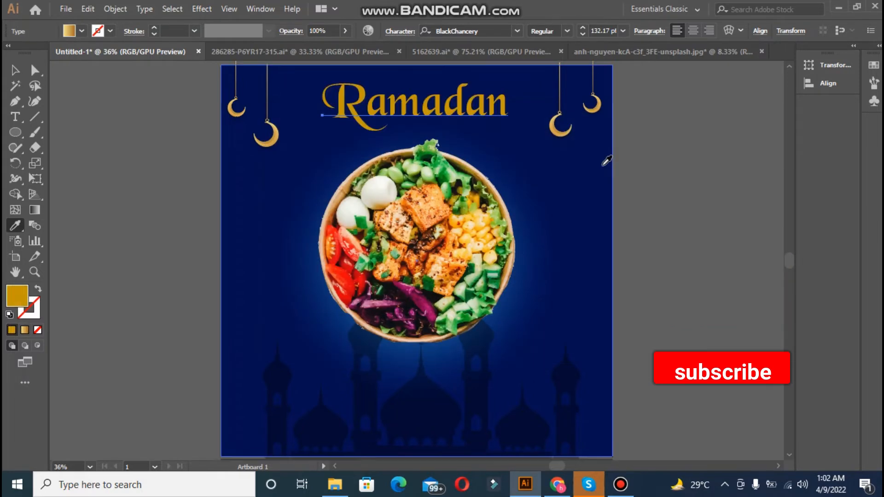
{"action": "left_click", "coordinate": [84, 142]}
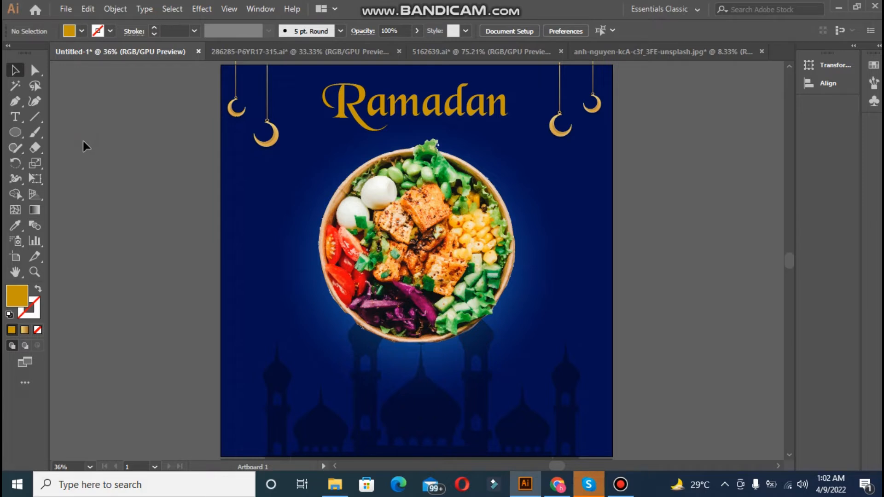
Step: Add the text "SPECIAL" on the empty pasteboard beside the background and enlarge it to about 32 pt
{"action": "left_click", "coordinate": [28, 117]}
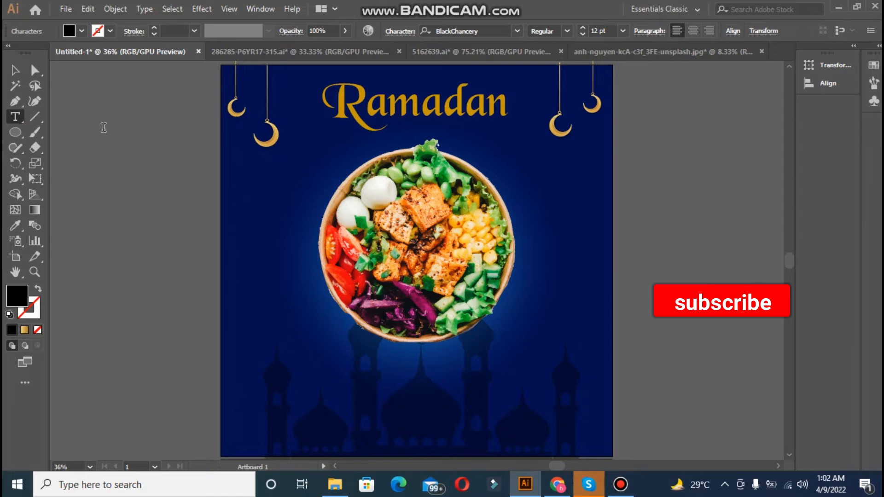
{"action": "left_click", "coordinate": [104, 127]}
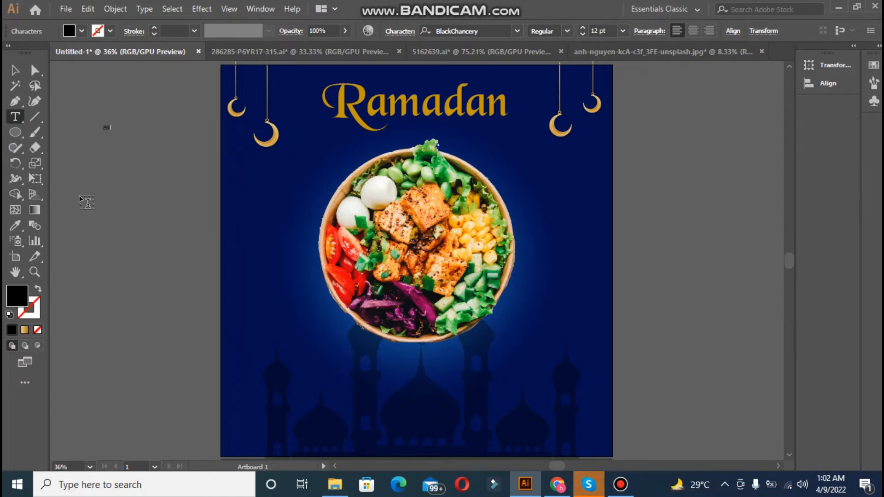
{"action": "type", "text": "special"}
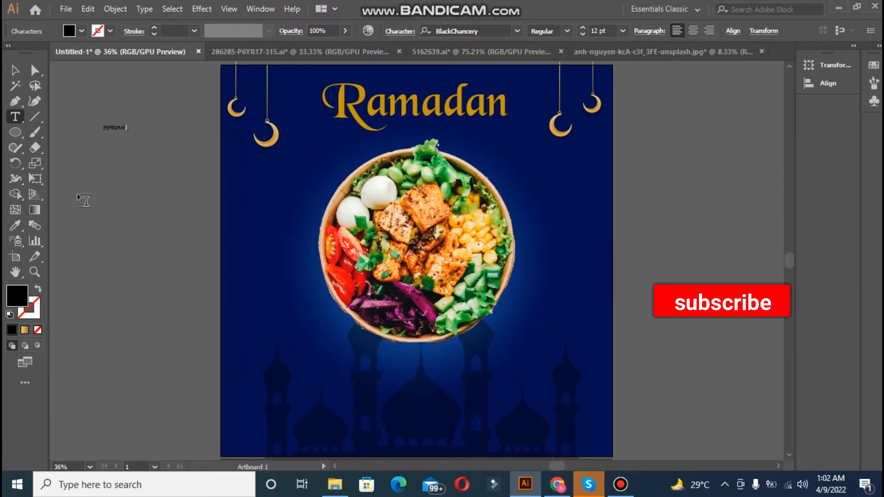
{"action": "key", "text": "Escape"}
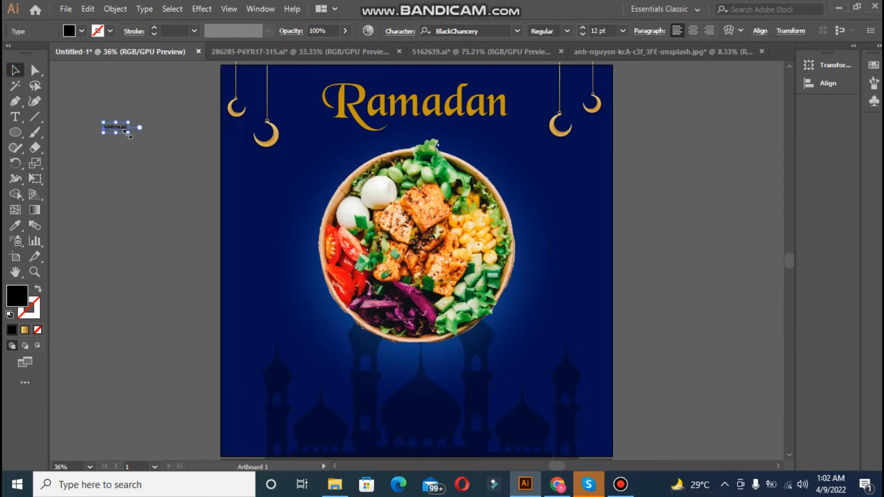
{"action": "left_click_drag", "start_coordinate": [144, 154], "coordinate": [150, 196]}
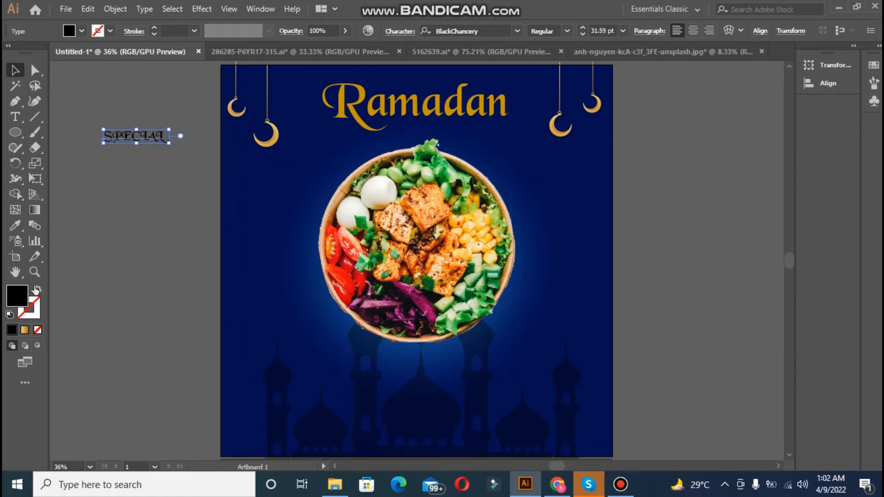
Step: Fill the SPECIAL text with the near-white colour #F4F7F9
{"action": "double_click", "coordinate": [19, 301]}
{"action": "left_click", "coordinate": [276, 158]}
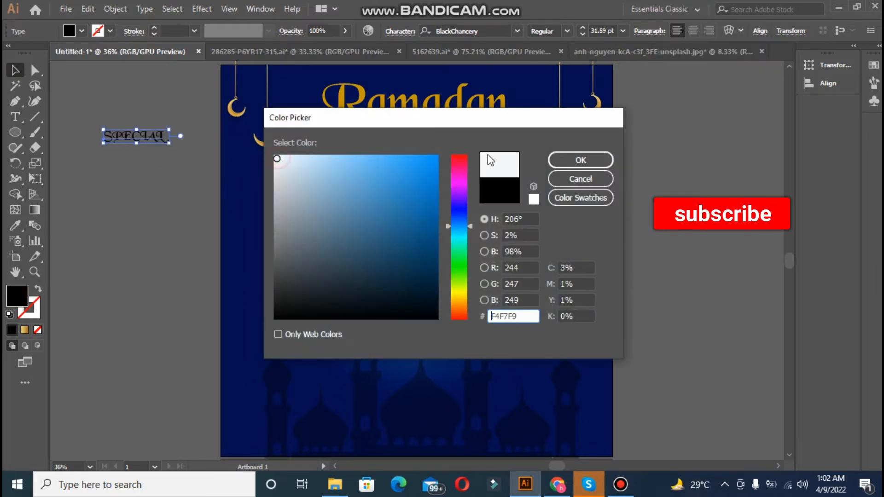
{"action": "left_click", "coordinate": [580, 160]}
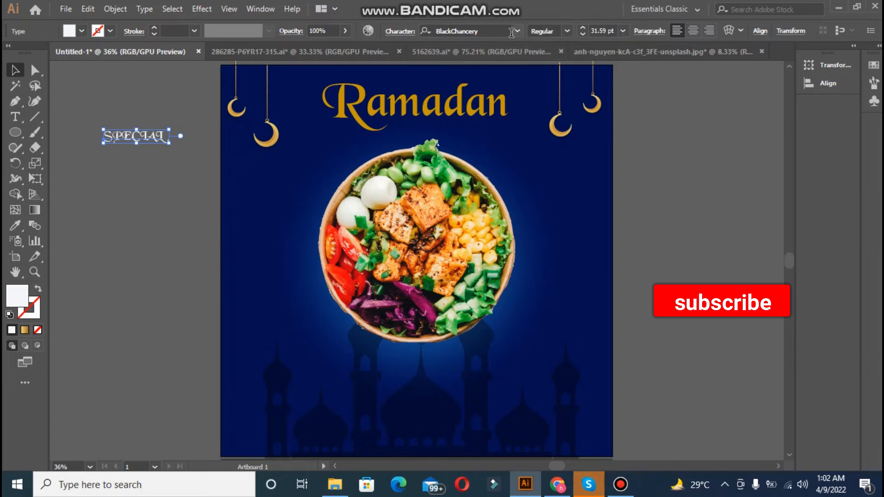
Step: Set the SPECIAL text's font to Acumin Variable Concept in the Semibold style
{"action": "left_click", "coordinate": [403, 35]}
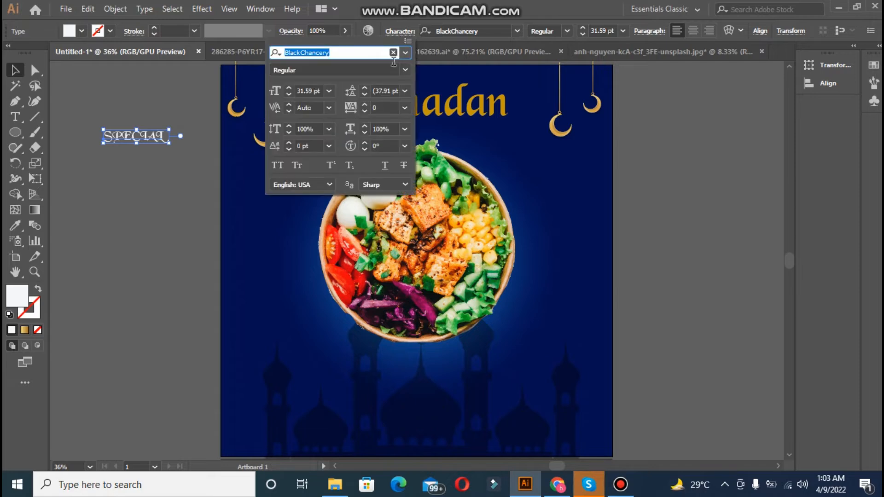
{"action": "left_click", "coordinate": [406, 53]}
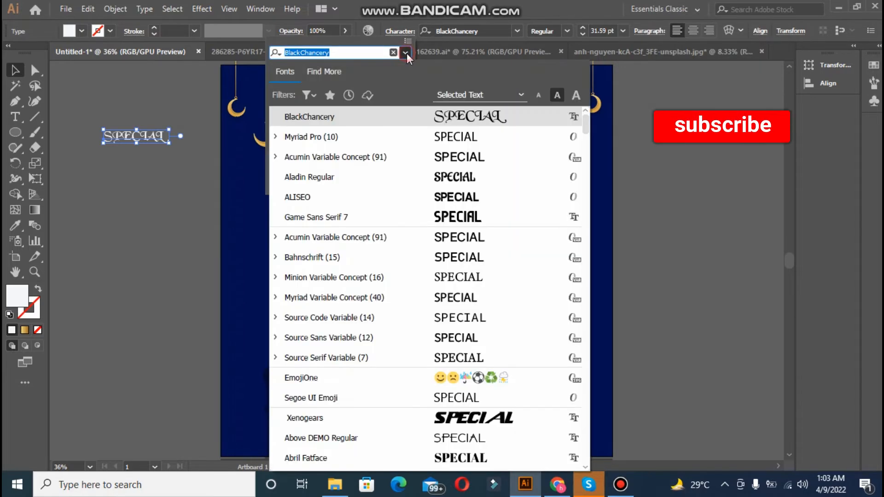
{"action": "left_click", "coordinate": [382, 156]}
{"action": "left_click", "coordinate": [390, 70]}
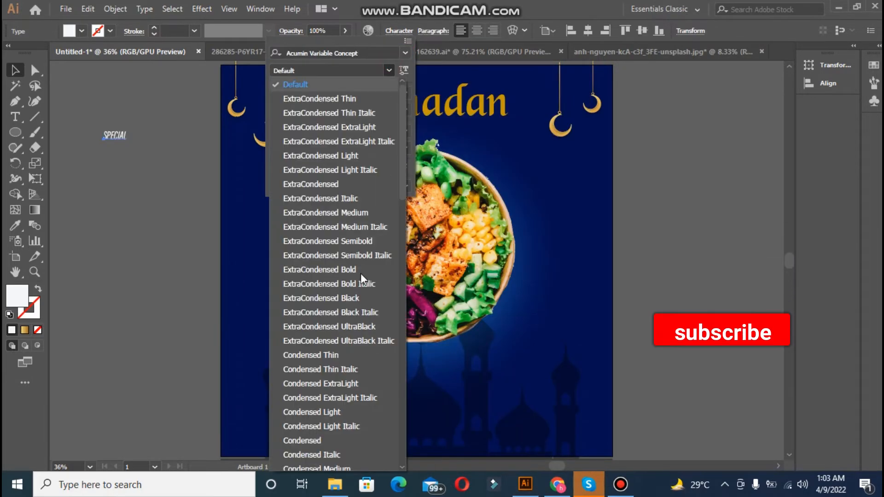
{"action": "left_click_drag", "start_coordinate": [404, 161], "coordinate": [397, 388]}
{"action": "left_click", "coordinate": [301, 212]}
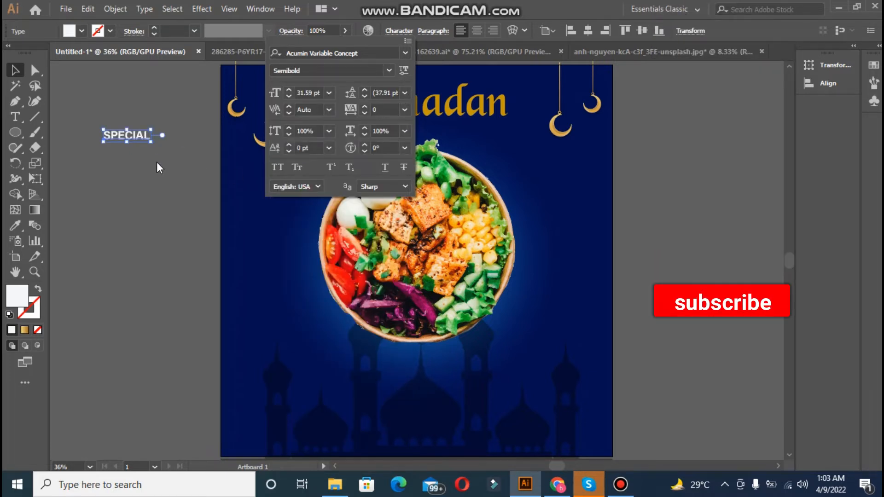
Step: Scale the SPECIAL text to about twice its size and place it directly beneath the Ramadan title
{"action": "left_click", "coordinate": [151, 145]}
{"action": "left_click_drag", "start_coordinate": [151, 142], "coordinate": [201, 193]}
{"action": "left_click_drag", "start_coordinate": [136, 134], "coordinate": [399, 131]}
Step: Align the Ramadan and SPECIAL texts to each other by their horizontal centres
{"action": "left_click", "coordinate": [377, 116]}
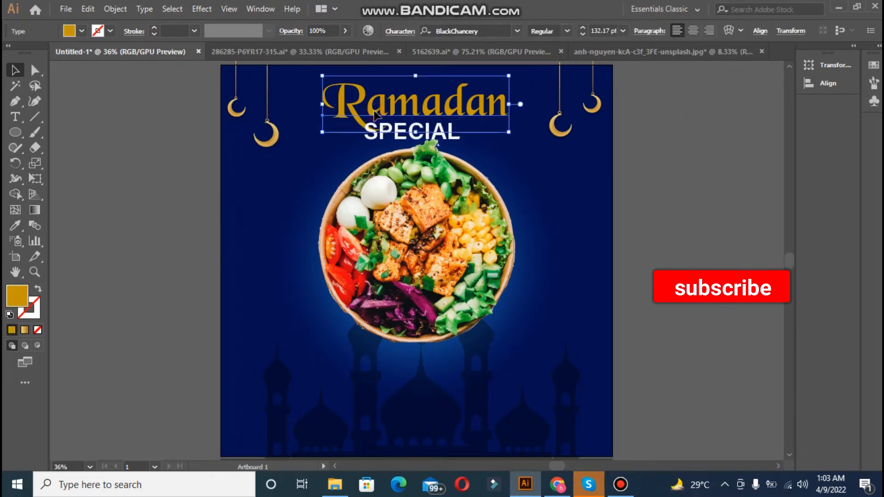
{"action": "left_click", "coordinate": [382, 132], "text": "shift"}
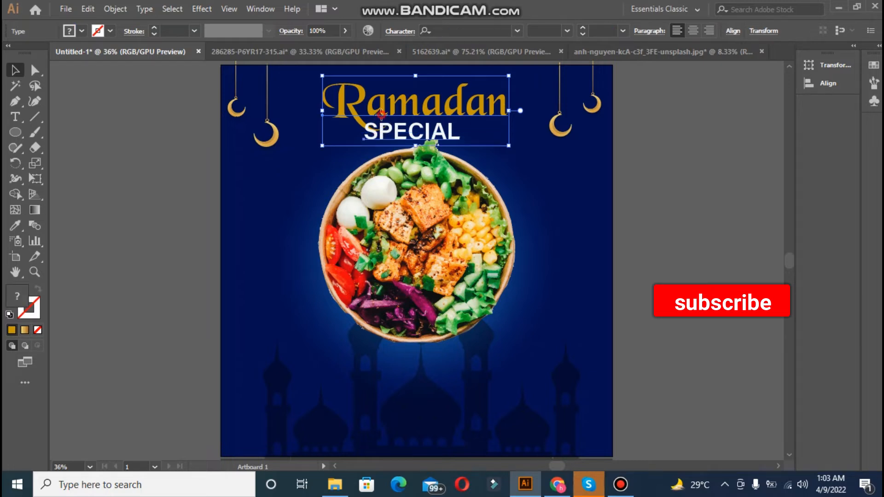
{"action": "left_click", "coordinate": [734, 33]}
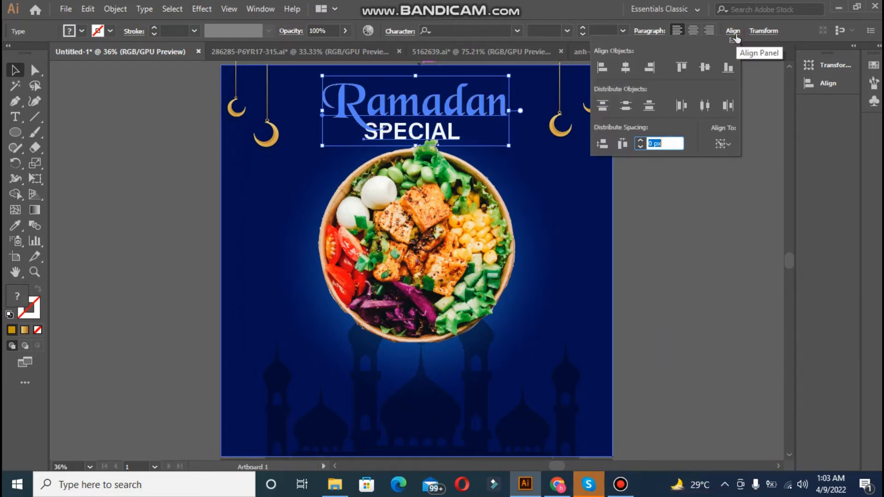
{"action": "left_click", "coordinate": [626, 74]}
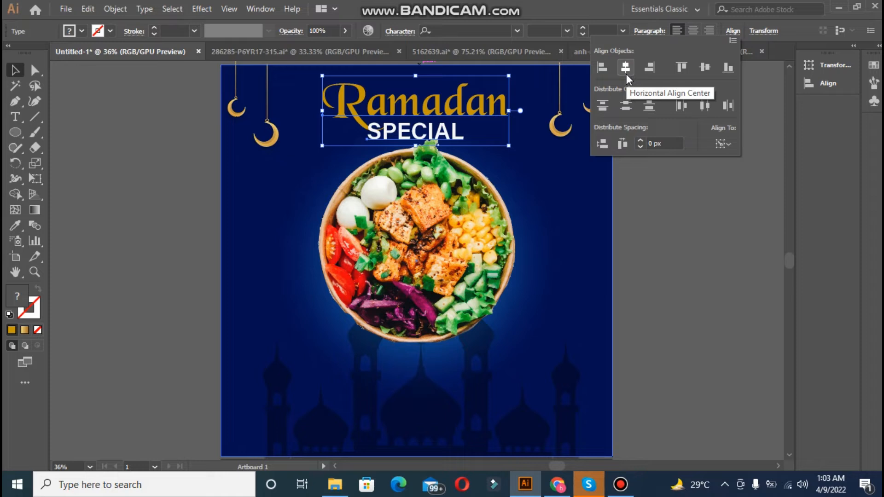
{"action": "left_click", "coordinate": [642, 215]}
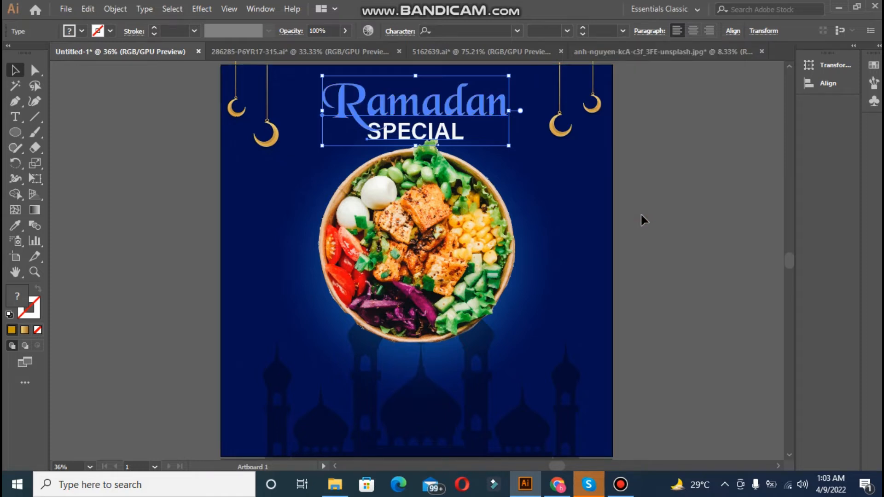
Step: Nudge the salad bowl group down slightly to leave a gap below the SPECIAL text
{"action": "left_click", "coordinate": [442, 186]}
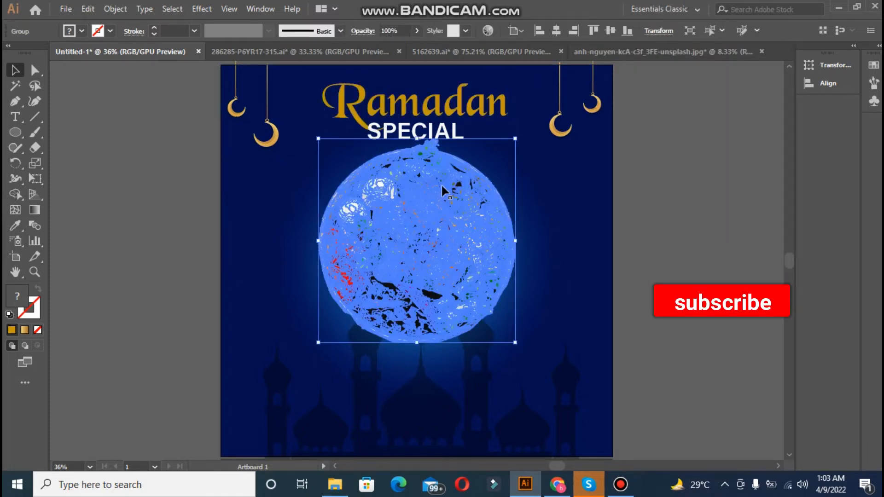
{"action": "key", "text": "Down"}
{"action": "key", "text": "Down"}
{"action": "key", "text": "Down"}
{"action": "key", "text": "Down"}
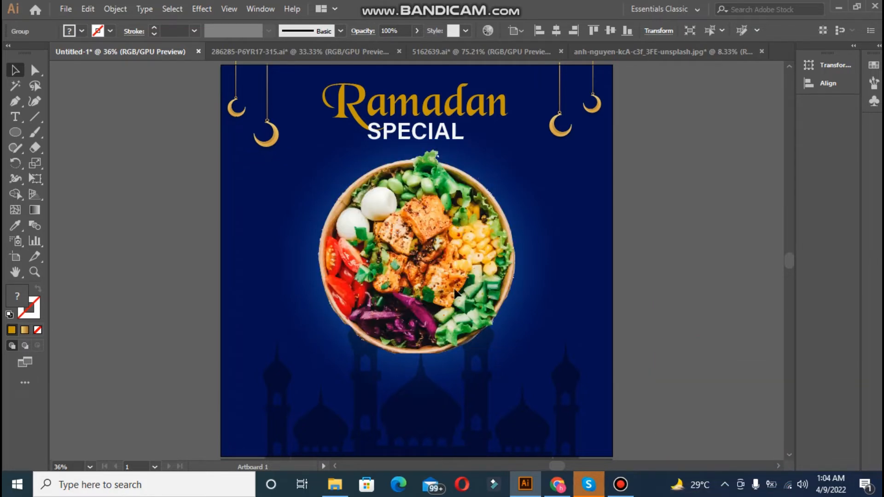
{"action": "left_click", "coordinate": [388, 225]}
{"action": "left_click_drag", "start_coordinate": [477, 253], "coordinate": [405, 248]}
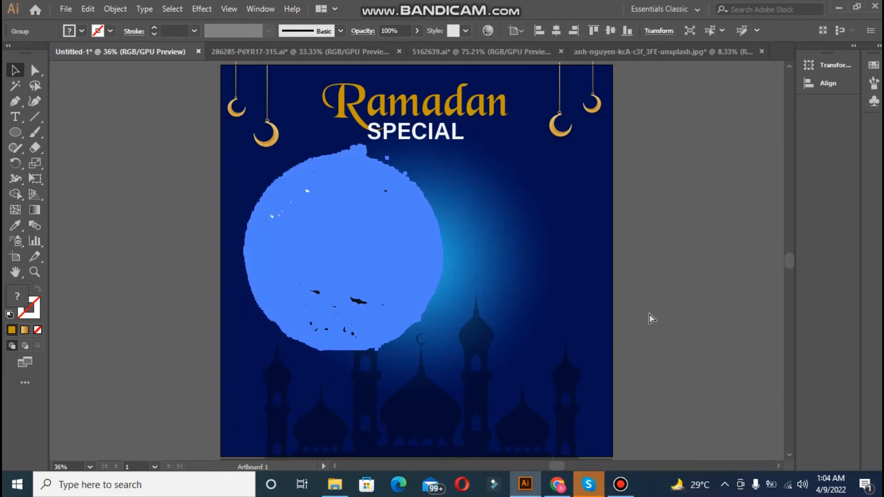
{"action": "key", "text": "ctrl+z"}
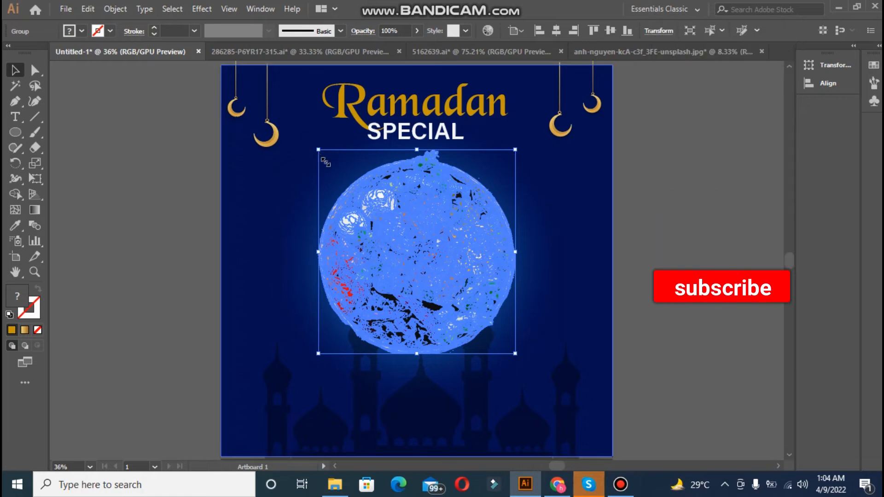
Step: Shrink the salad bowl group slightly and centre it horizontally on the artboard
{"action": "left_click_drag", "start_coordinate": [319, 150], "coordinate": [331, 163]}
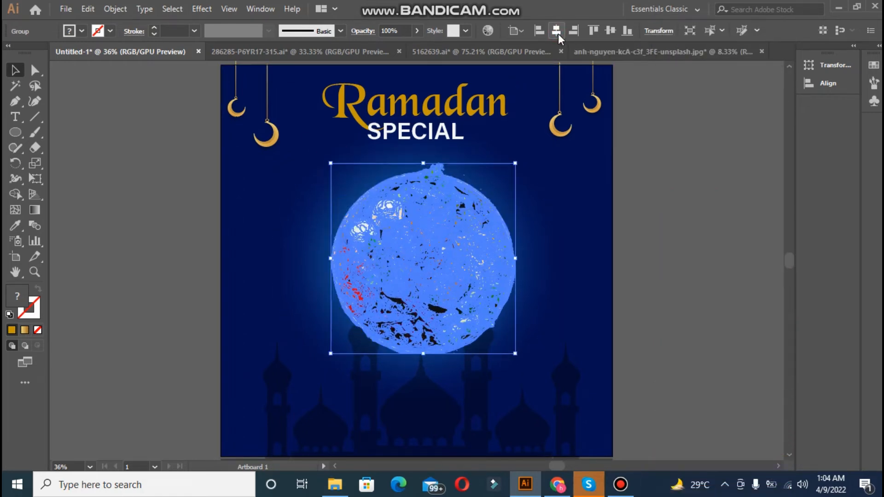
{"action": "left_click", "coordinate": [559, 34]}
{"action": "left_click", "coordinate": [647, 190]}
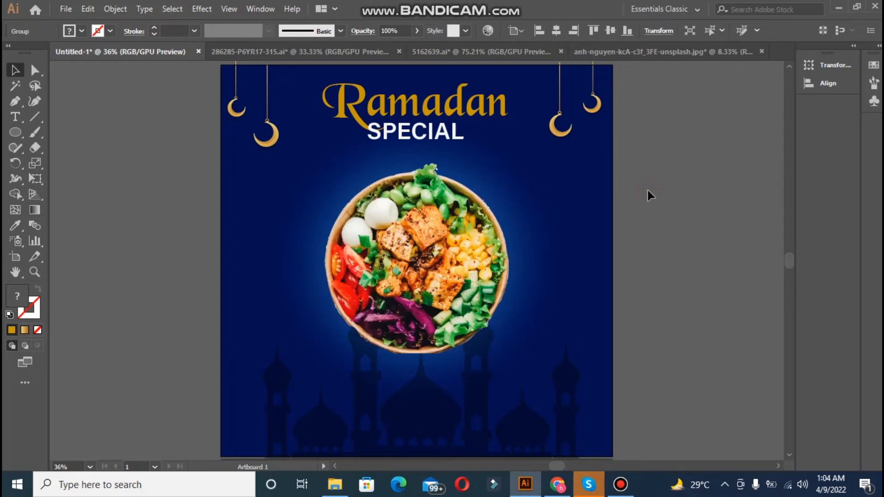
Step: Move the SPECIAL text down slightly so it sits clear of the Ramadan title
{"action": "left_click", "coordinate": [434, 131]}
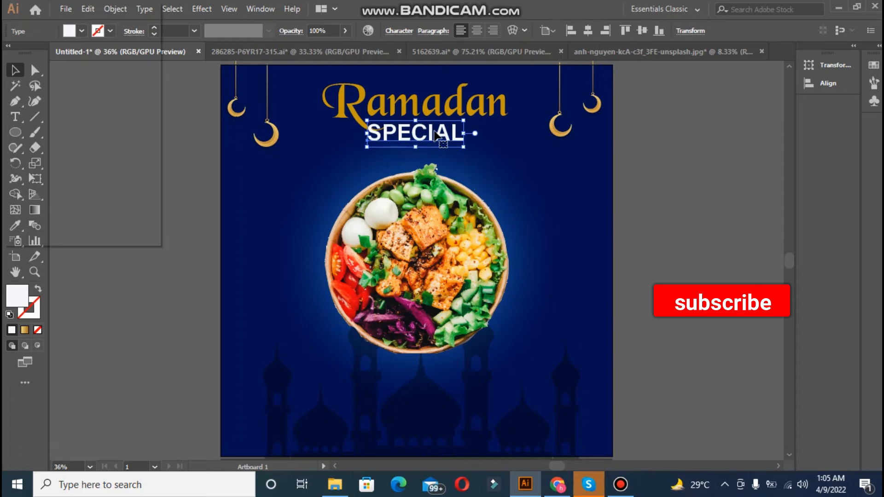
{"action": "left_click_drag", "start_coordinate": [437, 135], "coordinate": [437, 139]}
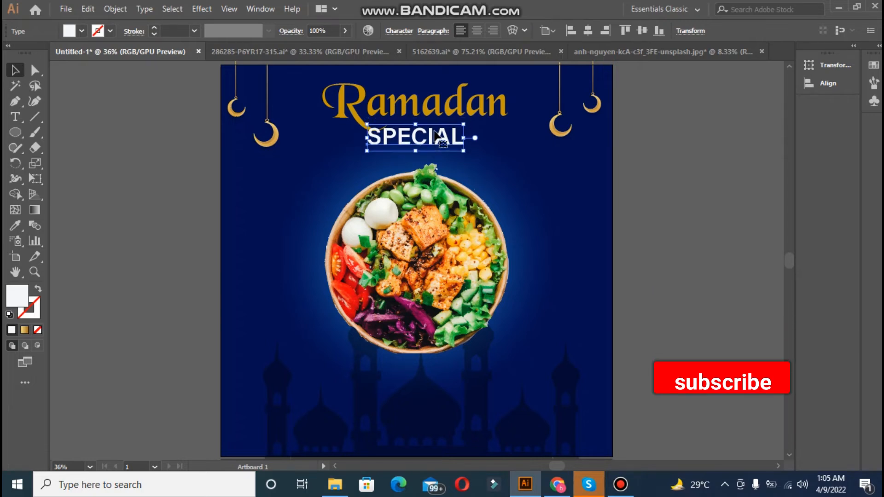
{"action": "left_click", "coordinate": [689, 203]}
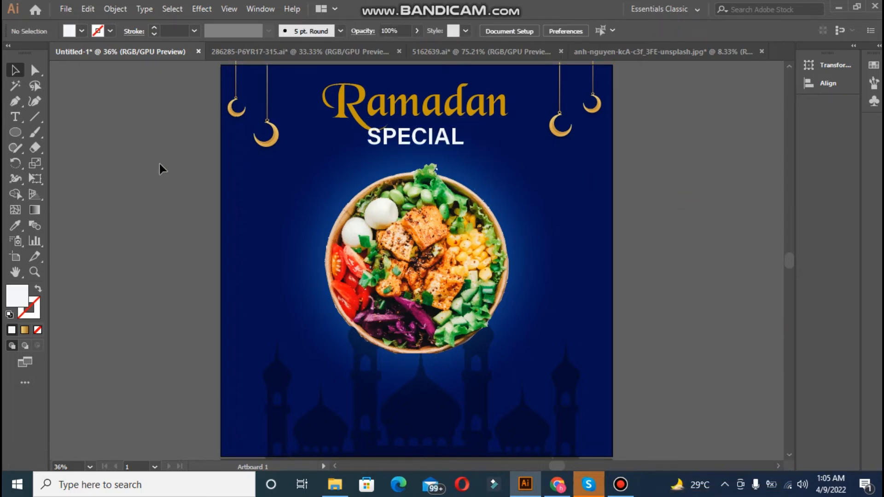
Step: Draw a small circle with the orange-red fill CC3715 beside the salad bowl's upper right edge
{"action": "left_click", "coordinate": [20, 129]}
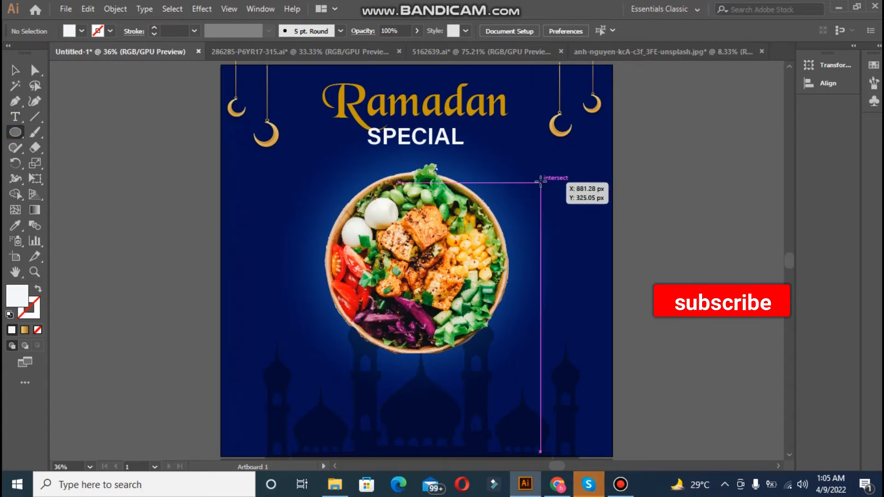
{"action": "left_click_drag", "start_coordinate": [540, 181], "coordinate": [585, 236]}
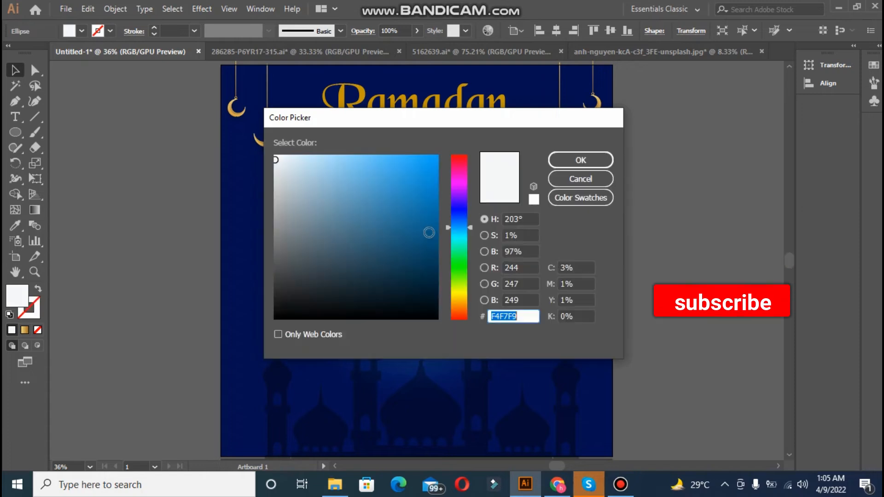
{"action": "left_click_drag", "start_coordinate": [457, 294], "coordinate": [460, 317]}
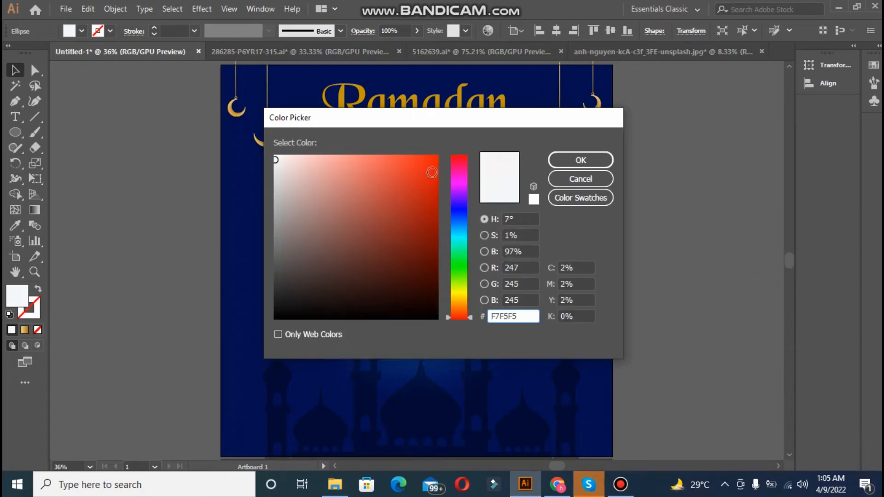
{"action": "left_click", "coordinate": [404, 186]}
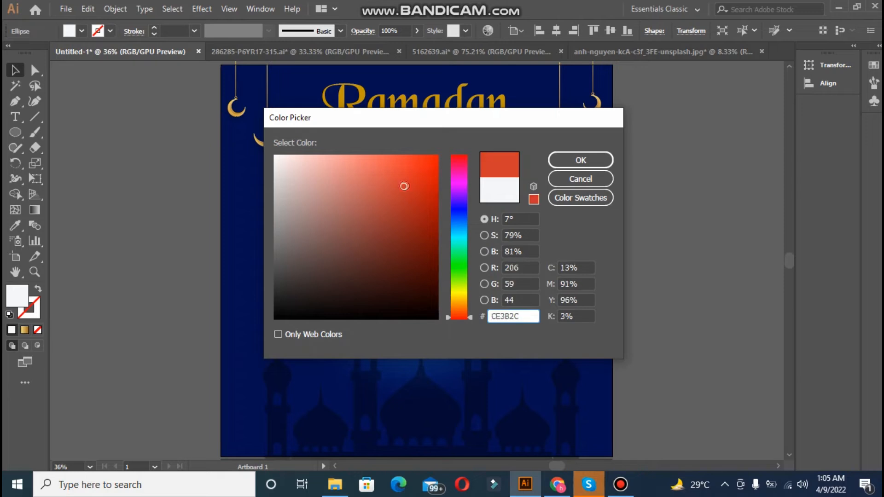
{"action": "left_click", "coordinate": [417, 202]}
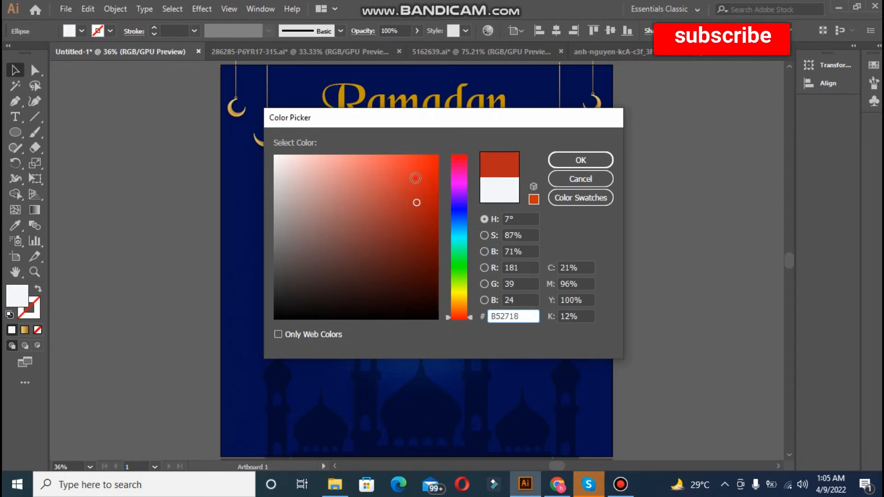
{"action": "left_click", "coordinate": [414, 179]}
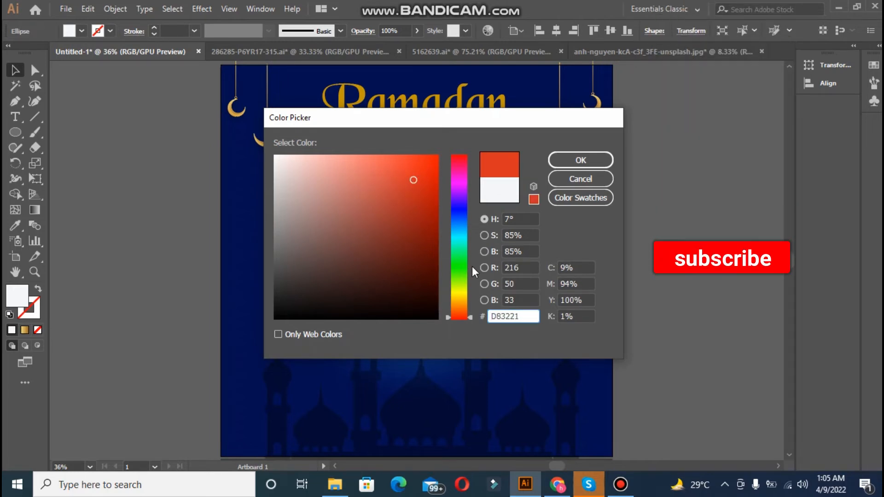
{"action": "left_click", "coordinate": [461, 315]}
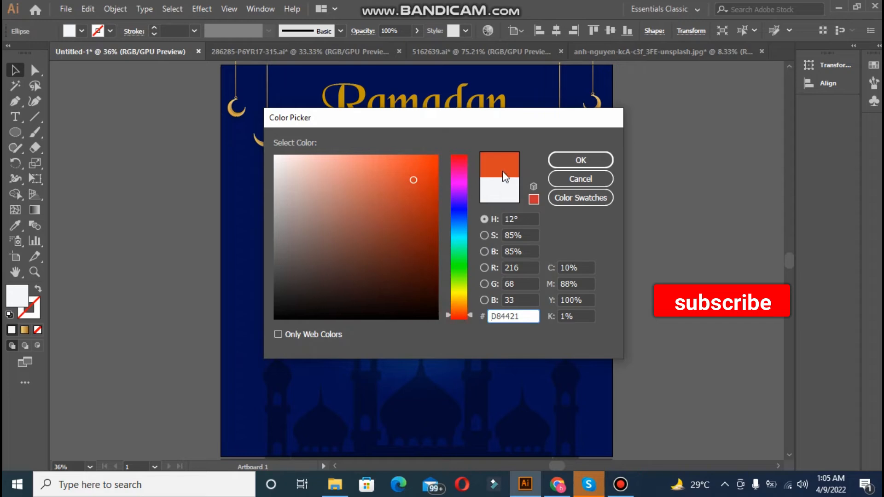
{"action": "left_click", "coordinate": [422, 187]}
{"action": "left_click", "coordinate": [573, 162]}
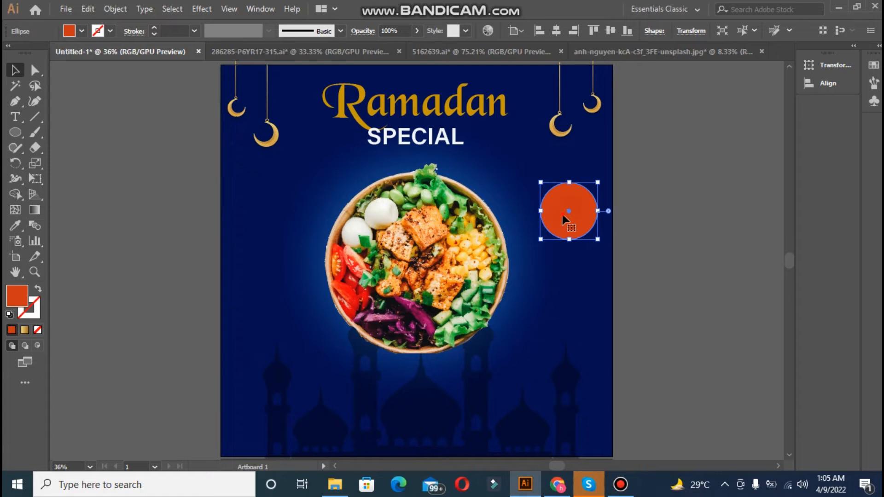
{"action": "left_click_drag", "start_coordinate": [563, 215], "coordinate": [540, 209]}
{"action": "left_click", "coordinate": [102, 187]}
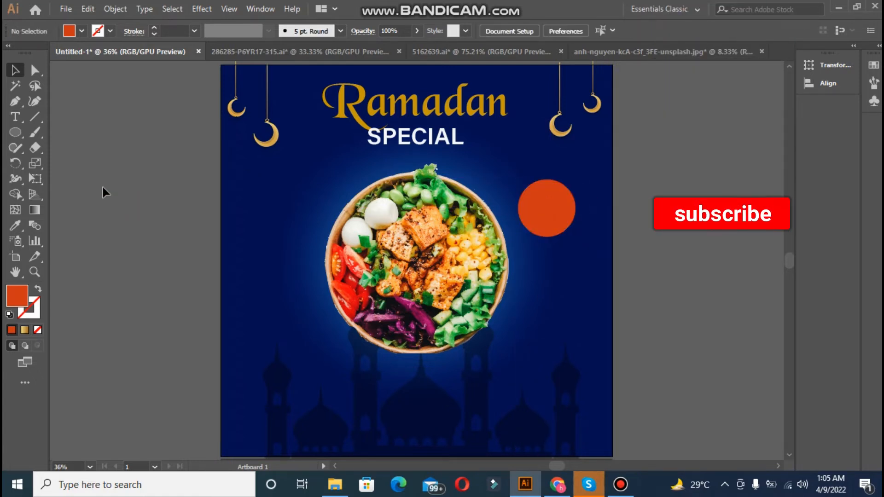
Step: Add the two-line text "40% OFF" on the empty canvas beside the artboard and enlarge it to fit the circle
{"action": "left_click", "coordinate": [16, 116]}
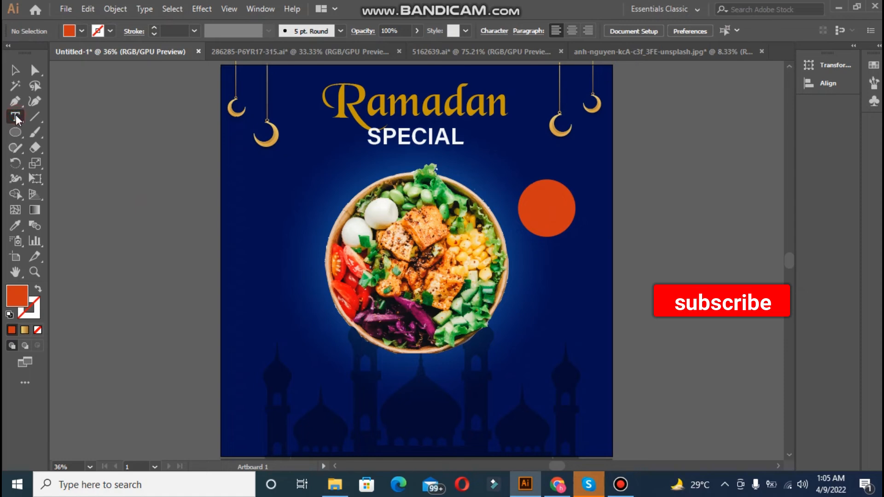
{"action": "left_click", "coordinate": [106, 241]}
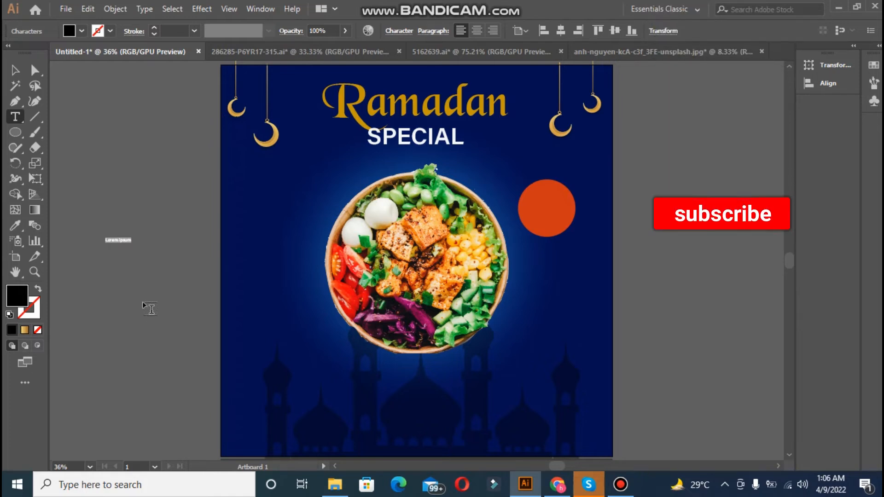
{"action": "key", "text": "BackSpace"}
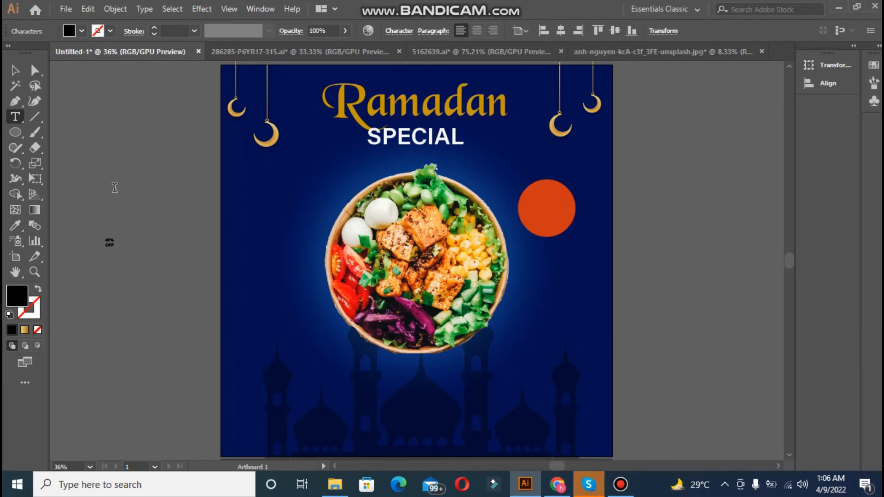
{"action": "key", "text": "Escape"}
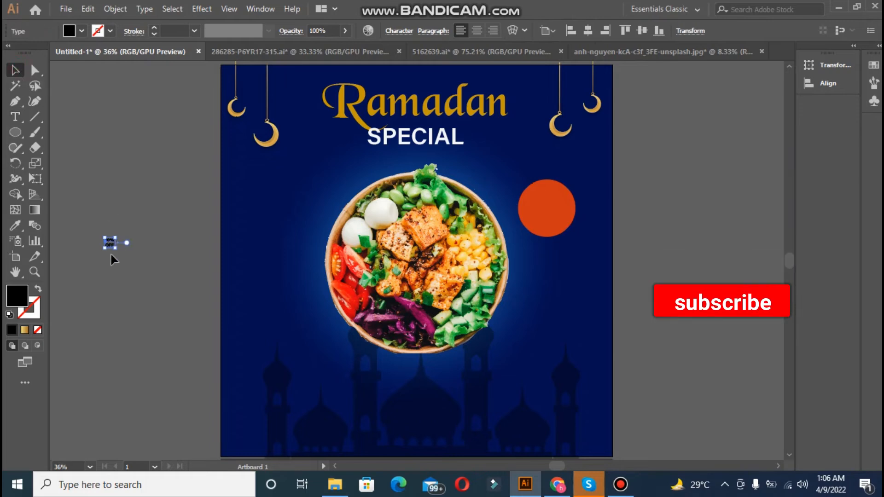
{"action": "left_click_drag", "start_coordinate": [116, 248], "coordinate": [146, 280]}
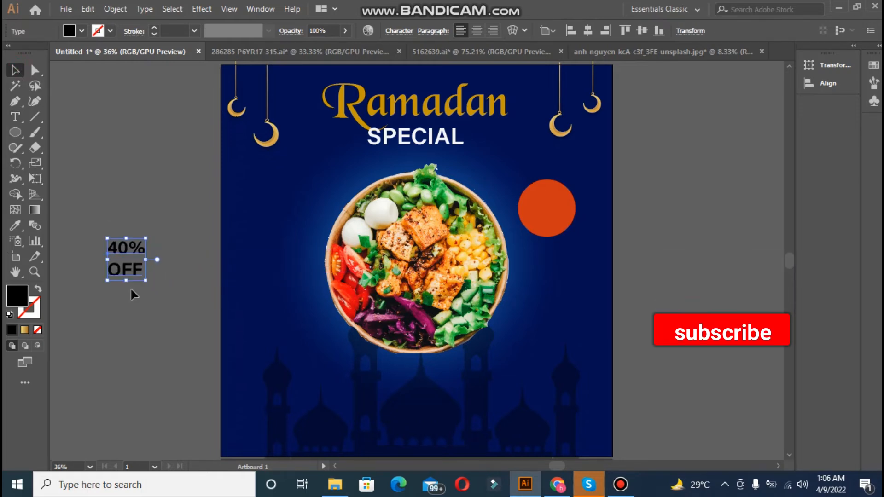
Step: Recolour the 40% OFF text near-white and place it on the orange-red circle
{"action": "double_click", "coordinate": [18, 294]}
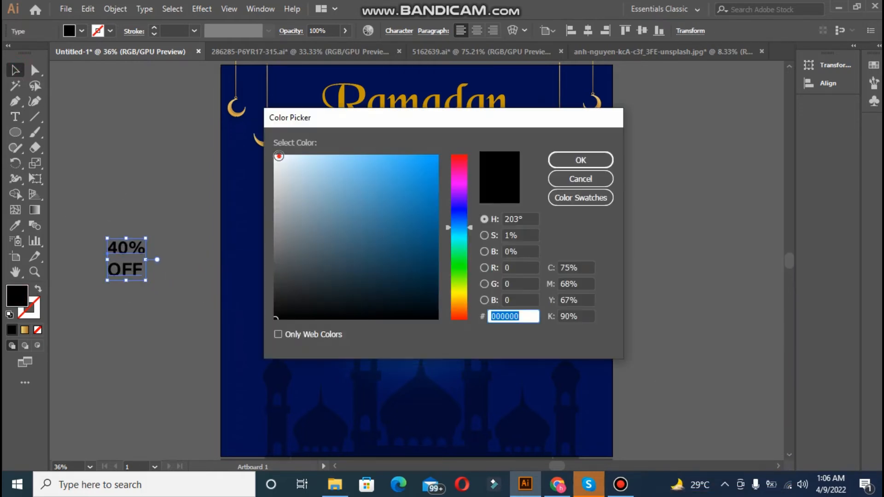
{"action": "left_click", "coordinate": [278, 156]}
{"action": "left_click", "coordinate": [577, 163]}
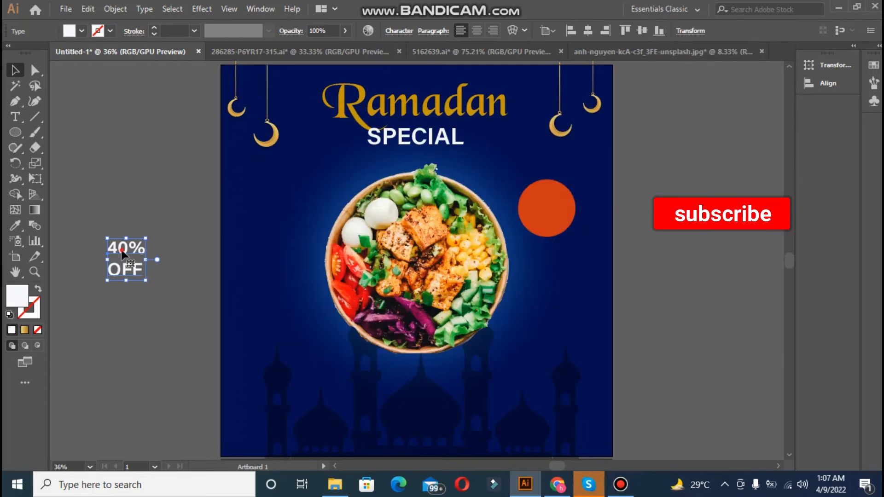
{"action": "left_click_drag", "start_coordinate": [123, 255], "coordinate": [546, 196]}
{"action": "left_click", "coordinate": [640, 200]}
Step: Change the fill of the circle behind the 40% OFF text to red D30909
{"action": "left_click", "coordinate": [553, 187]}
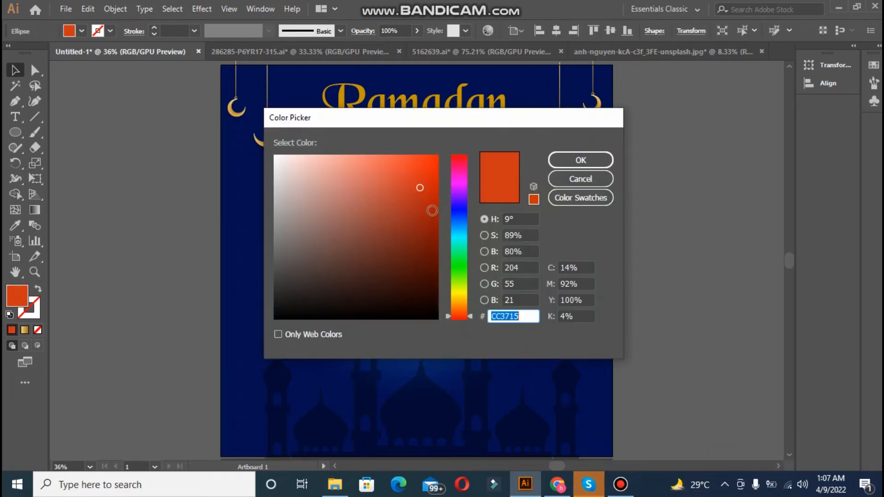
{"action": "left_click", "coordinate": [434, 219]}
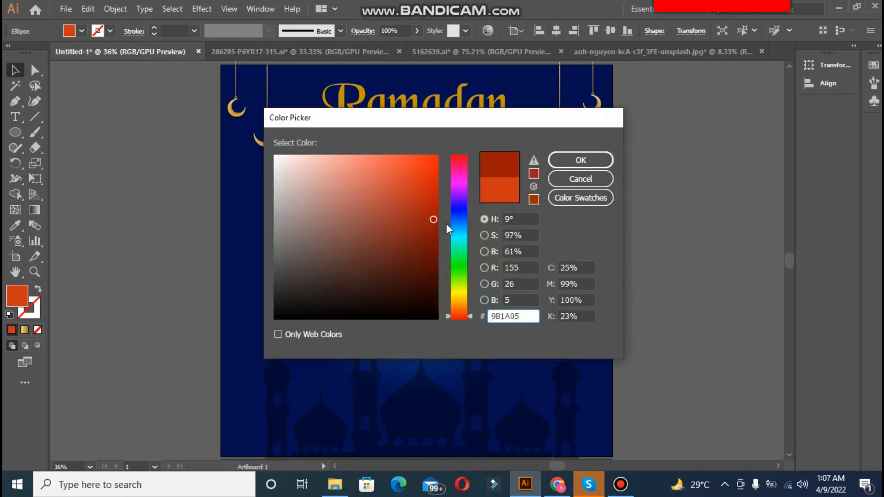
{"action": "left_click", "coordinate": [457, 165]}
{"action": "left_click", "coordinate": [458, 155]}
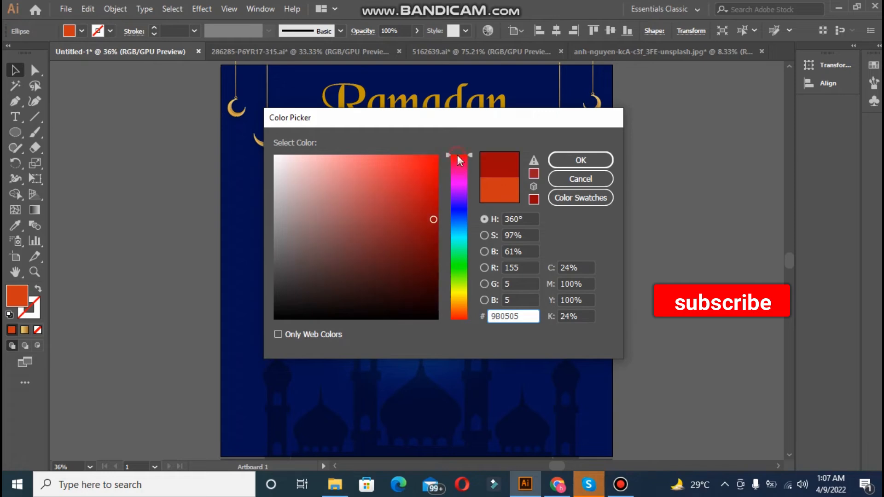
{"action": "left_click", "coordinate": [432, 193]}
{"action": "left_click", "coordinate": [432, 182]}
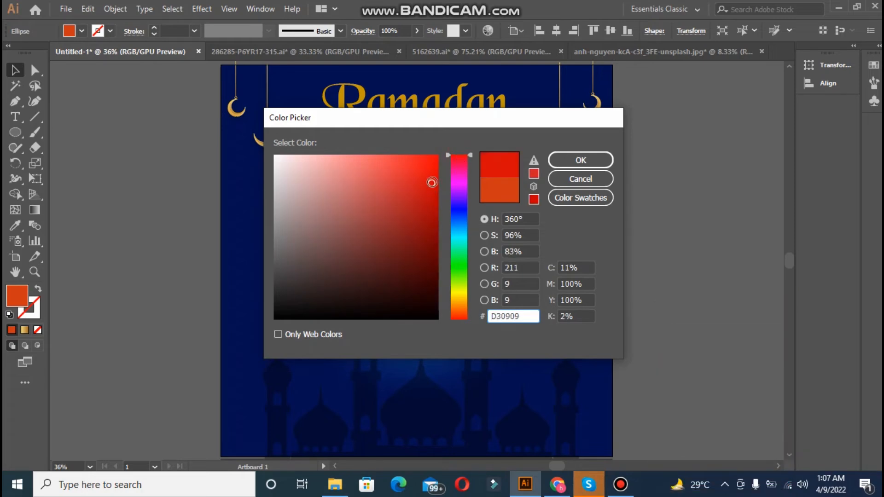
{"action": "left_click", "coordinate": [559, 160]}
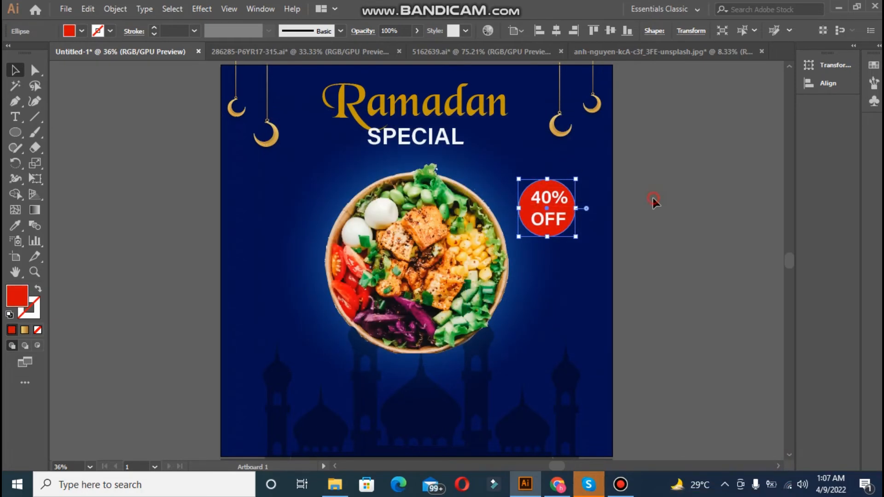
{"action": "left_click", "coordinate": [653, 198]}
Step: Align the 40% OFF text and the red circle by their horizontal centres
{"action": "left_click", "coordinate": [553, 199]}
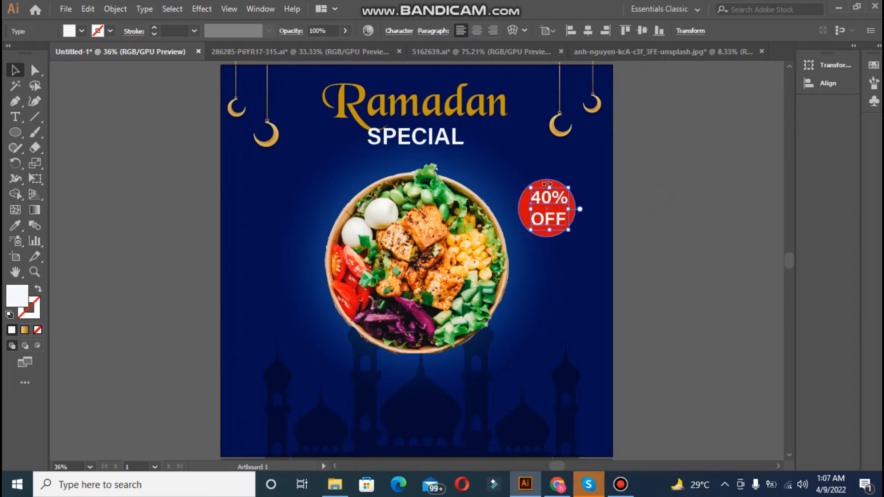
{"action": "left_click", "coordinate": [560, 185], "text": "shift"}
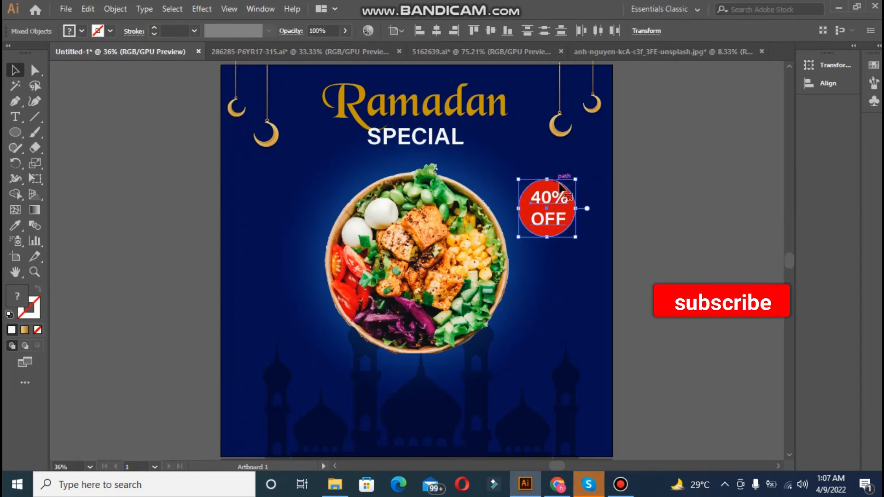
{"action": "left_click", "coordinate": [437, 30]}
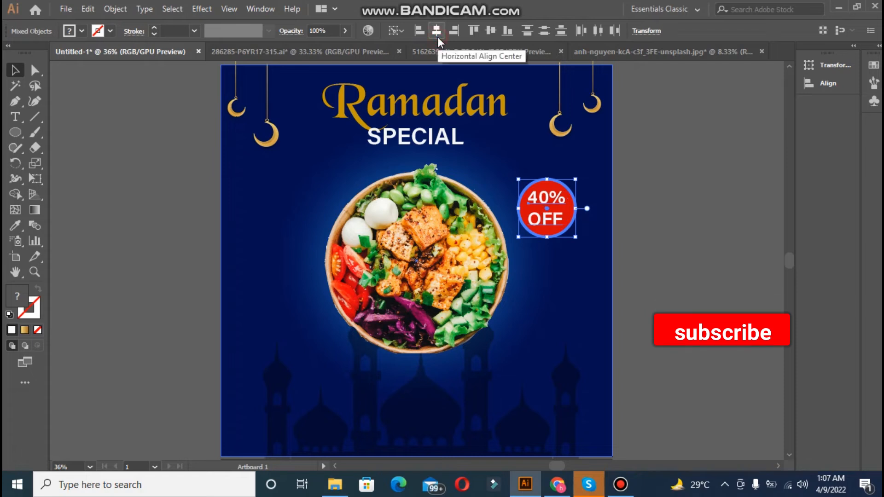
{"action": "left_click", "coordinate": [680, 206]}
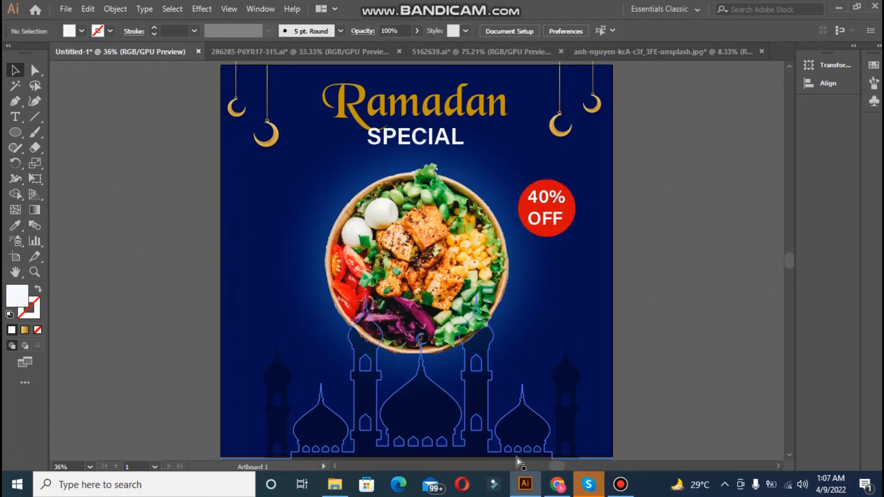
Step: Move the group of scattered black dots from the canvas outside the artboard onto the poster's top area, over the title
{"action": "key", "text": "ctrl+minus"}
{"action": "key", "text": "ctrl+minus"}
{"action": "key", "text": "ctrl+minus"}
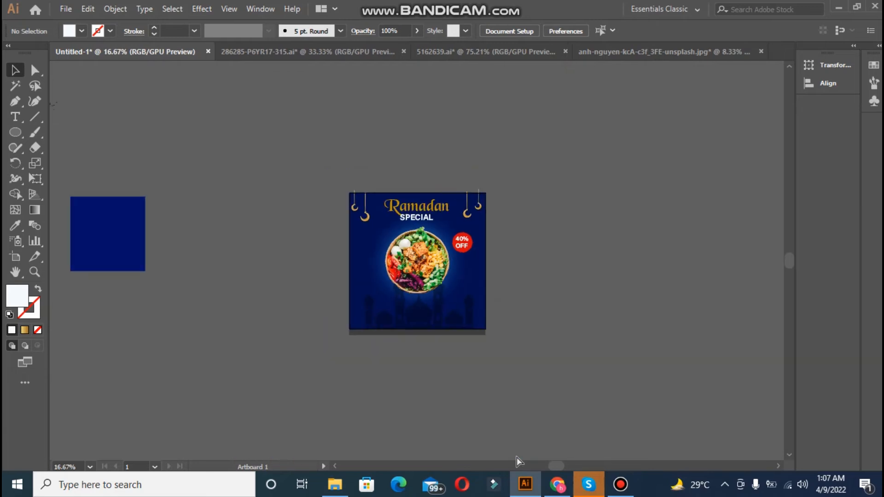
{"action": "key", "text": "ctrl+minus"}
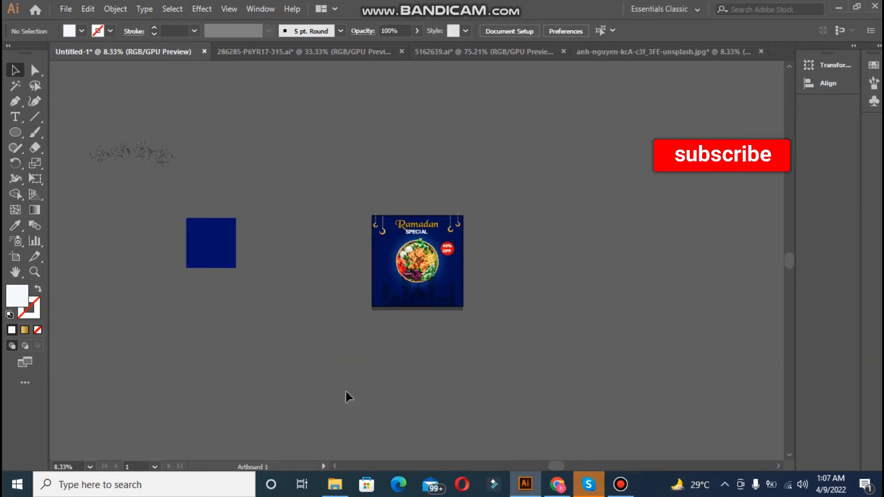
{"action": "left_click", "coordinate": [140, 156]}
{"action": "left_click_drag", "start_coordinate": [140, 156], "coordinate": [422, 239]}
{"action": "key", "text": "ctrl+0"}
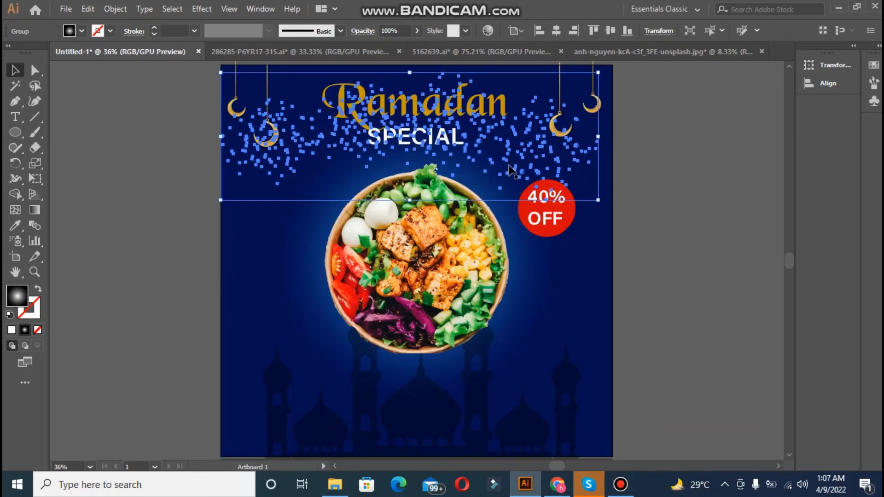
Step: Try to send the group of scattered dots to the back of the poster's stacking order
{"action": "right_click", "coordinate": [521, 139]}
{"action": "mouse_move", "coordinate": [626, 282]}
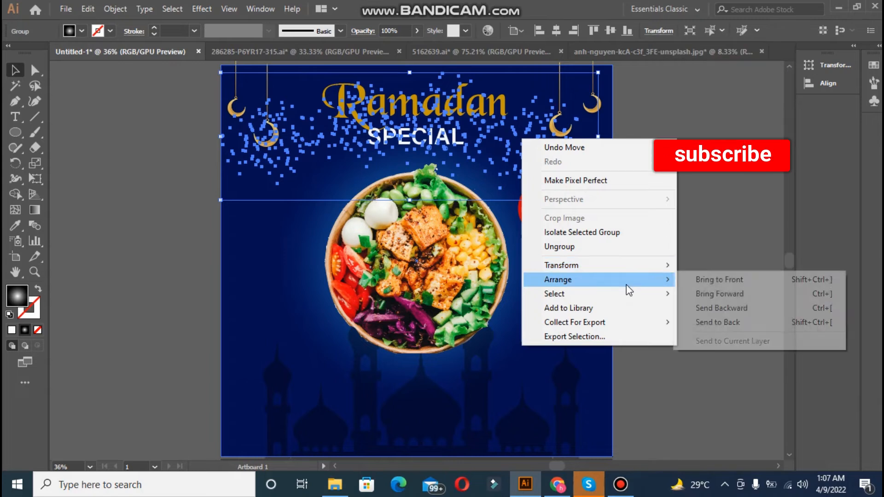
{"action": "left_click", "coordinate": [712, 330]}
{"action": "left_click", "coordinate": [700, 283]}
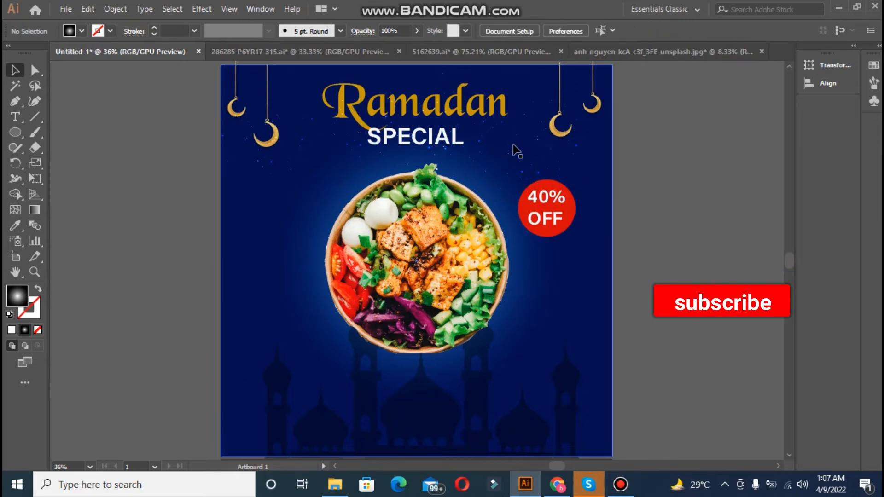
{"action": "left_click", "coordinate": [542, 154]}
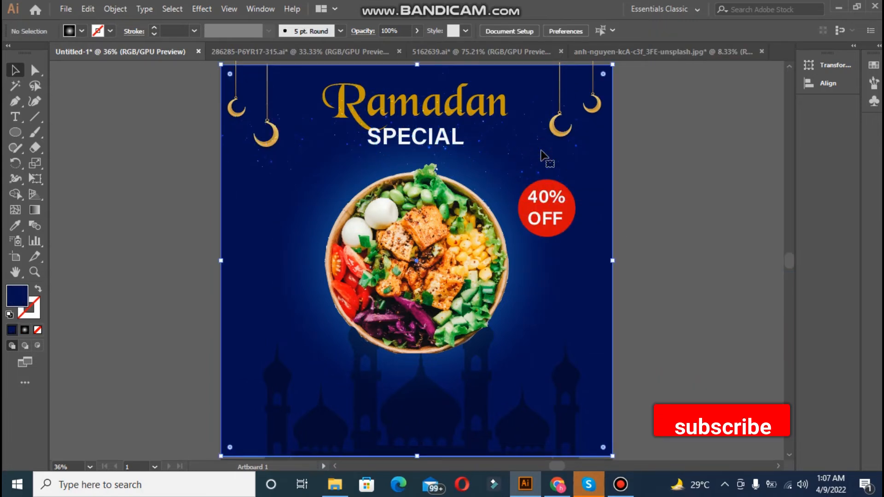
{"action": "left_click", "coordinate": [703, 184]}
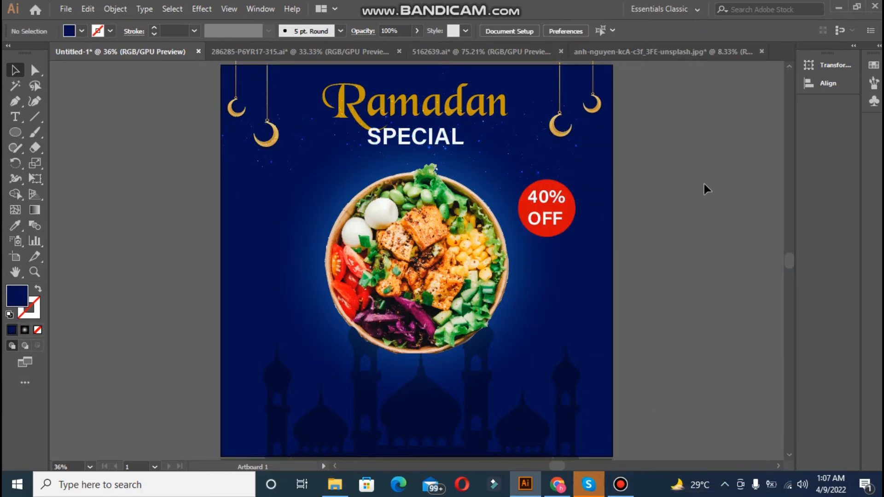
Step: Enlarge the group of scattered dots so it extends well past both sides of the artboard and down to the bowl's middle
{"action": "left_click", "coordinate": [510, 189]}
{"action": "key", "text": "Delete"}
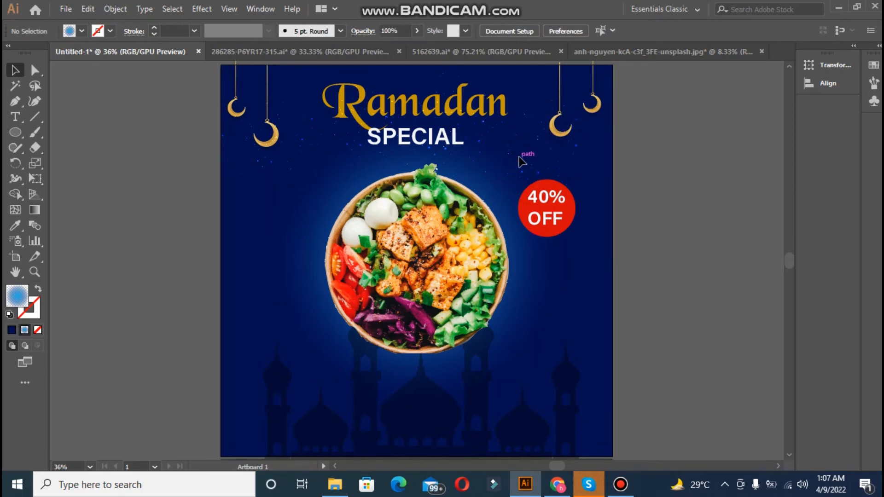
{"action": "key", "text": "ctrl+v"}
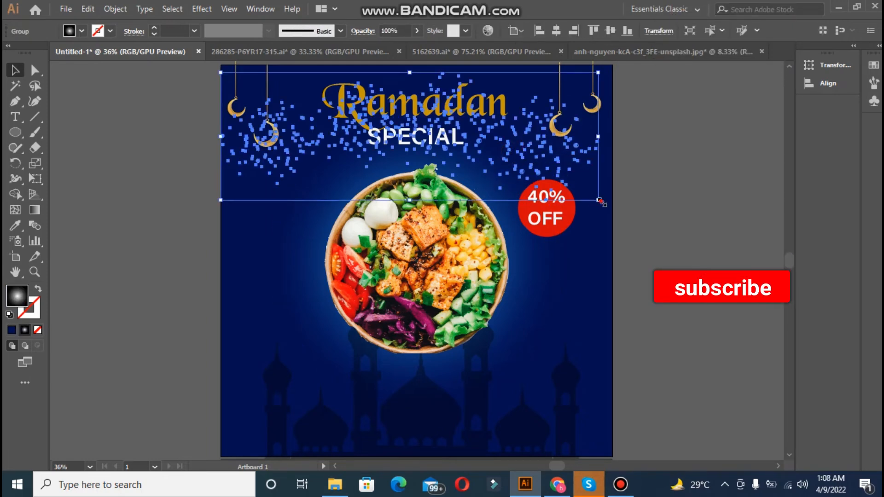
{"action": "left_click_drag", "start_coordinate": [601, 198], "coordinate": [639, 215]}
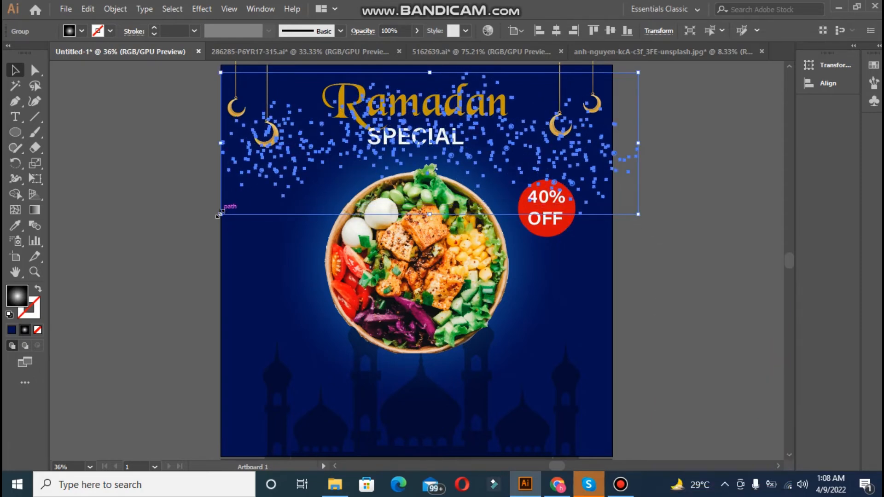
{"action": "left_click_drag", "start_coordinate": [218, 215], "coordinate": [197, 222]}
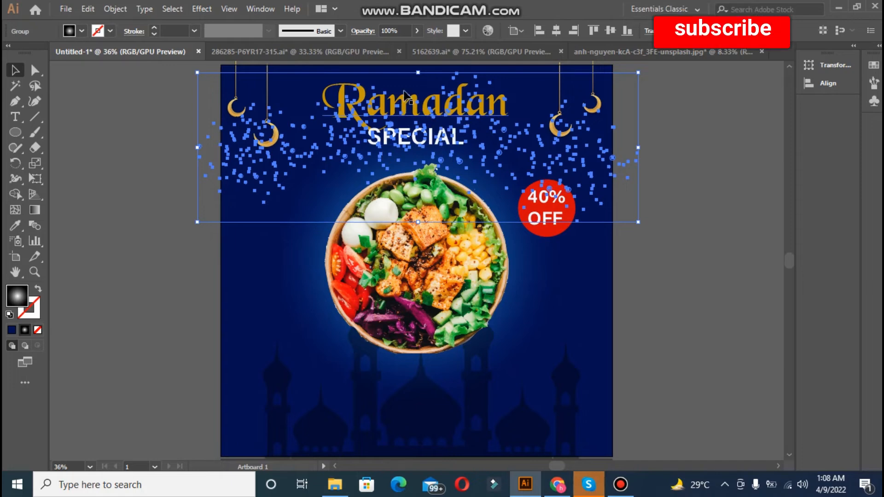
{"action": "left_click_drag", "start_coordinate": [420, 71], "coordinate": [420, 56]}
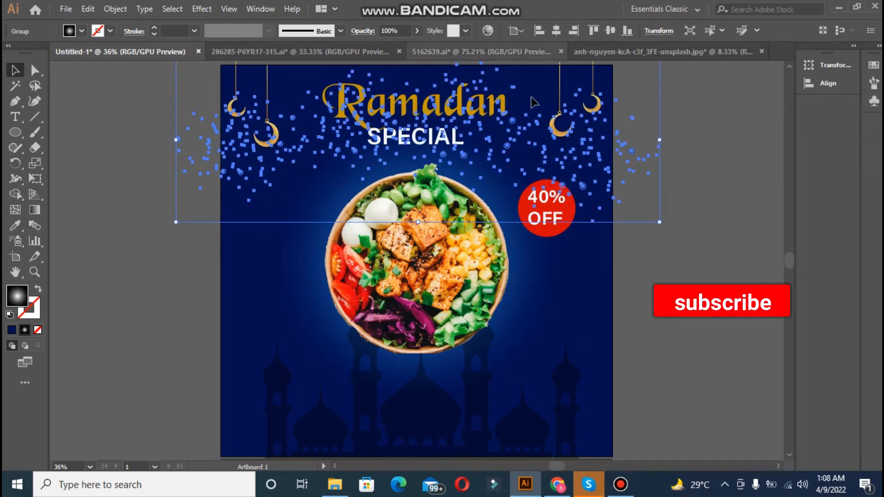
{"action": "left_click", "coordinate": [699, 227]}
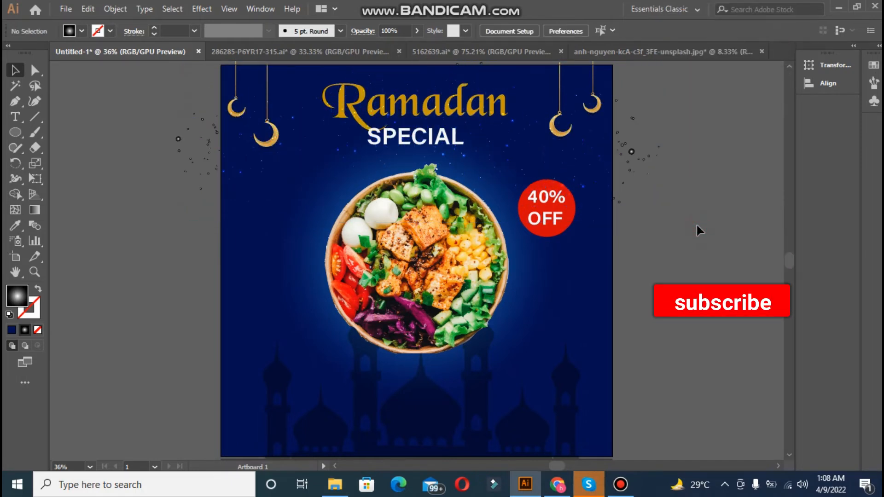
{"action": "left_click", "coordinate": [510, 146]}
{"action": "left_click_drag", "start_coordinate": [417, 222], "coordinate": [420, 257]}
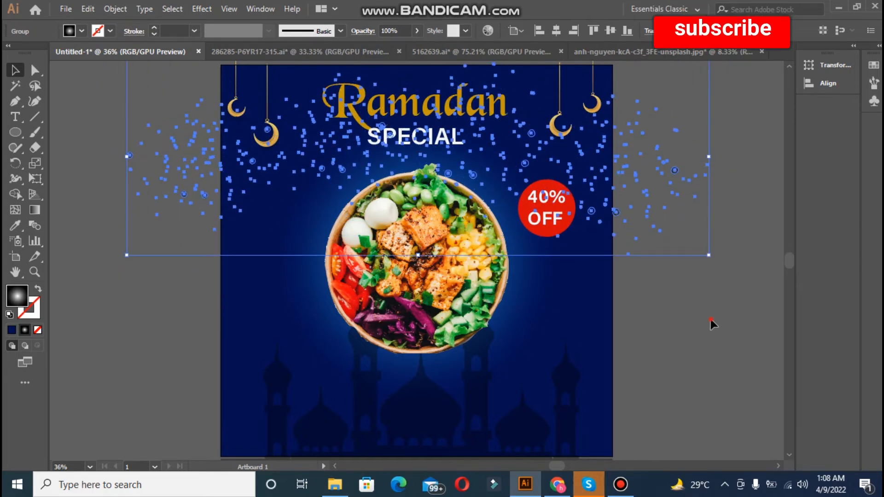
{"action": "left_click", "coordinate": [710, 318]}
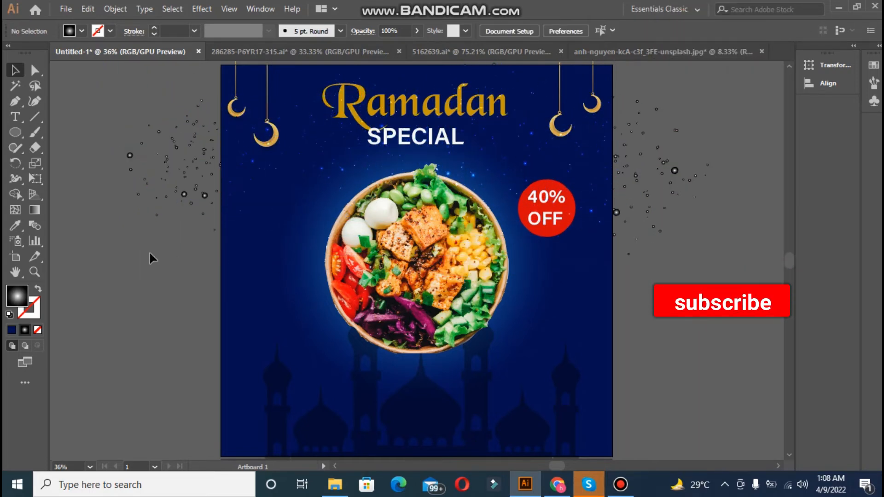
Step: Draw a small horizontal rectangle on the poster to the left of the salad bowl and fill it orange-red
{"action": "key", "text": "m"}
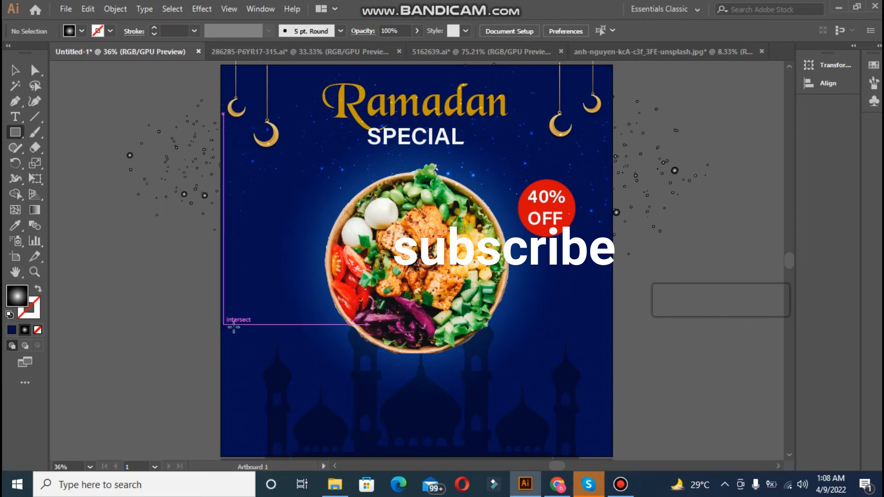
{"action": "left_click_drag", "start_coordinate": [227, 309], "coordinate": [296, 329]}
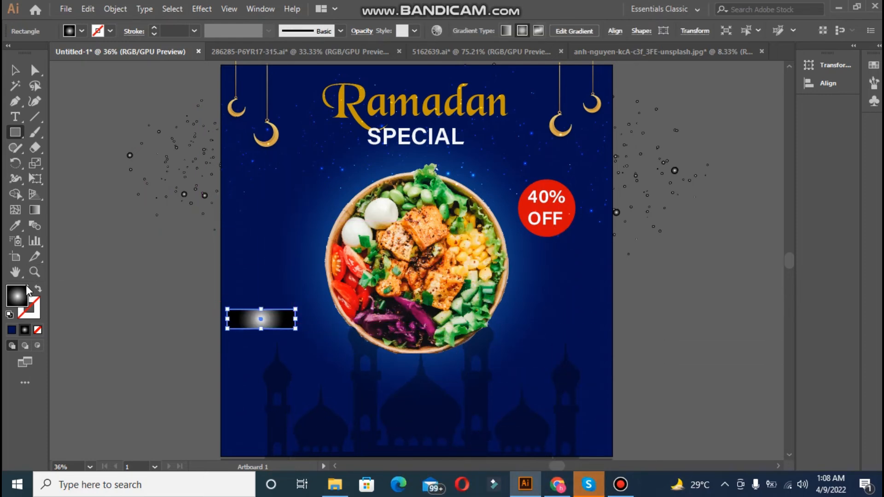
{"action": "double_click", "coordinate": [19, 296]}
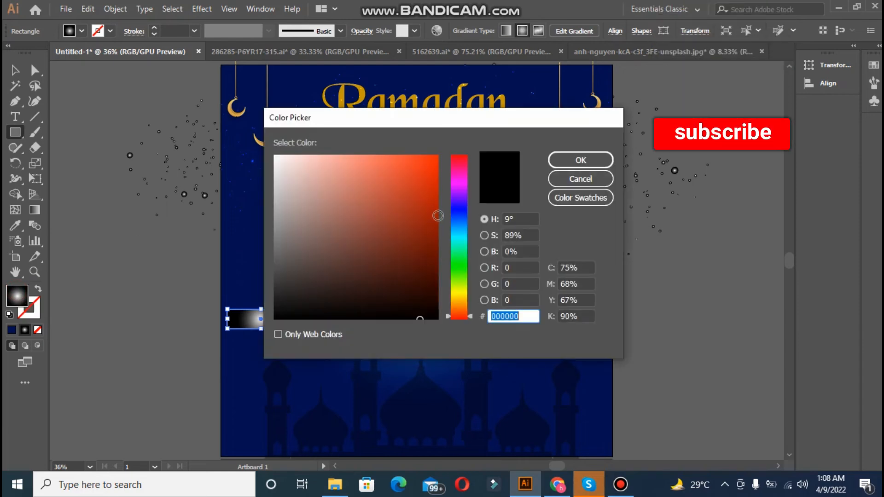
{"action": "left_click", "coordinate": [592, 160]}
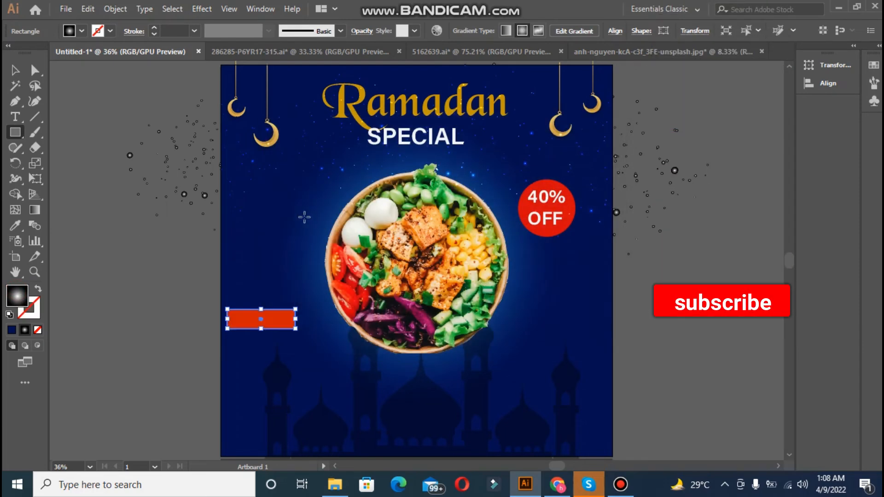
Step: Match the small rectangle's fill to the red 40% OFF circle and round its corners into a pill, about 26.81 px radius
{"action": "left_click", "coordinate": [13, 228]}
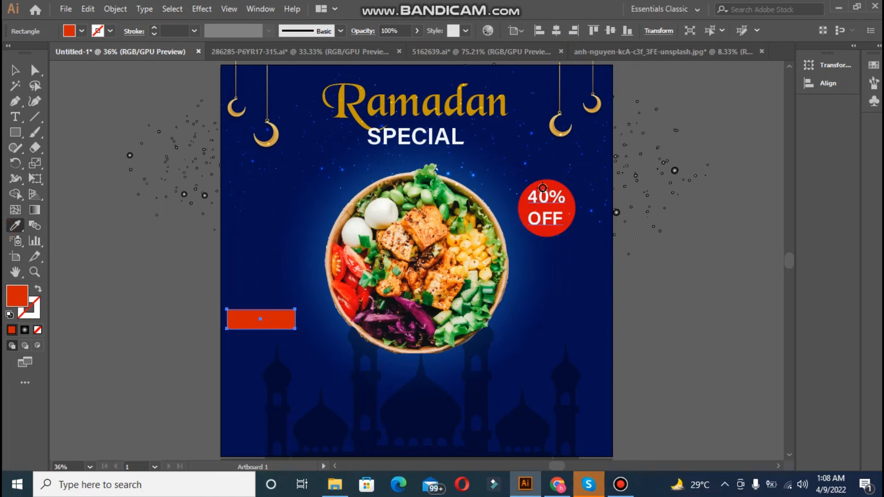
{"action": "left_click", "coordinate": [530, 195]}
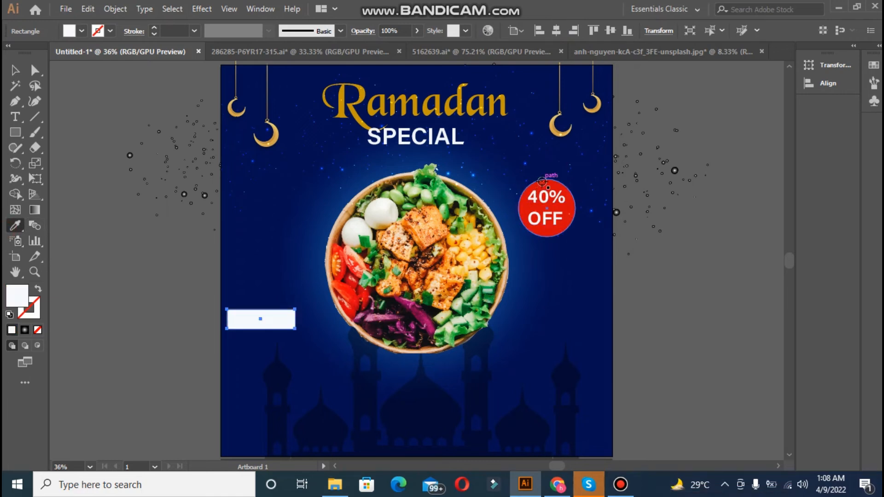
{"action": "left_click", "coordinate": [544, 183]}
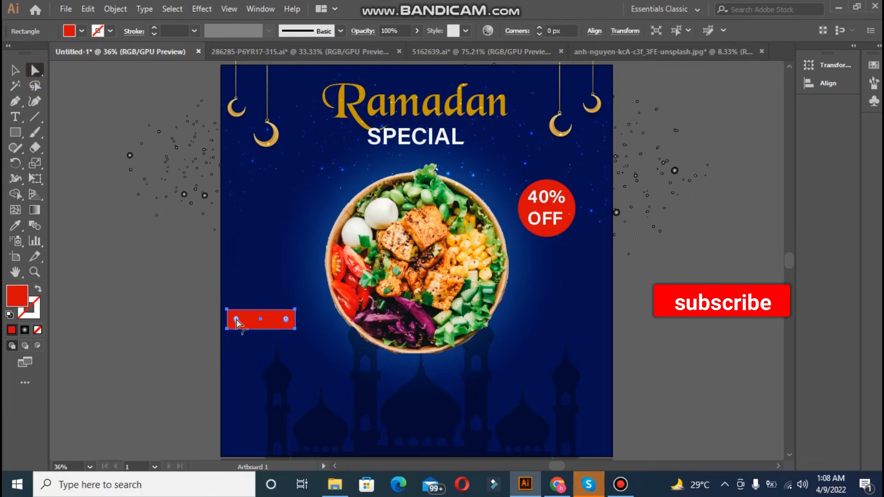
{"action": "left_click_drag", "start_coordinate": [237, 322], "coordinate": [249, 320]}
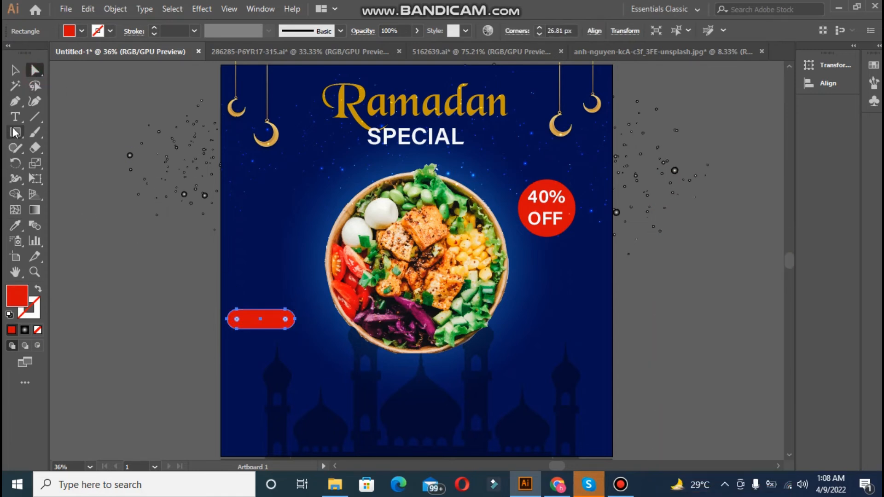
Step: Add the text ORDER NOW, scaled down to fit, and place it on the red pill shape
{"action": "left_click", "coordinate": [98, 240]}
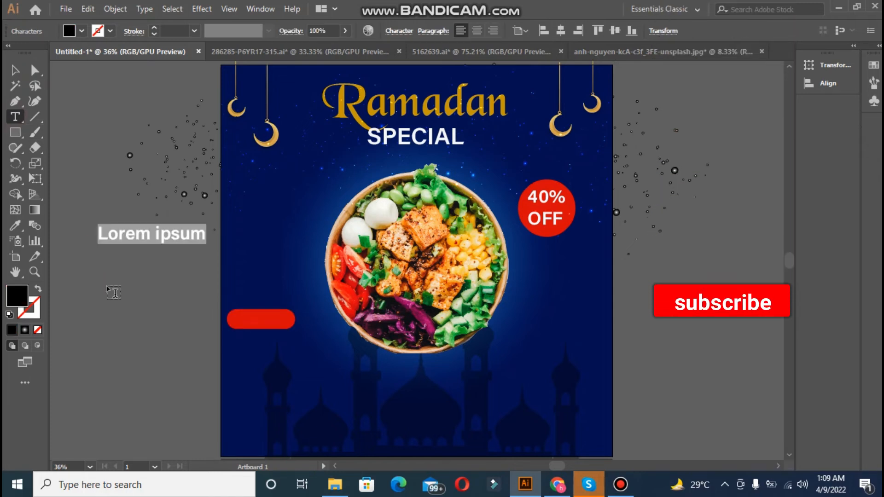
{"action": "type", "text": "ORD"}
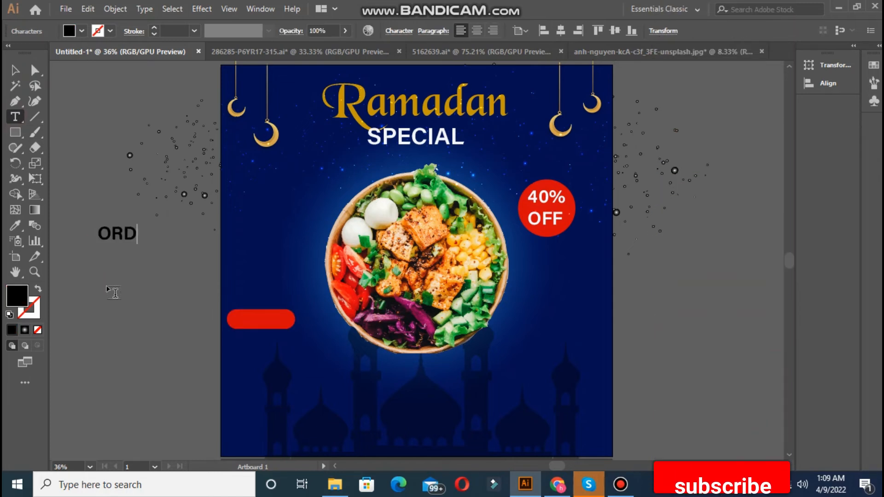
{"action": "type", "text": "ER NOW"}
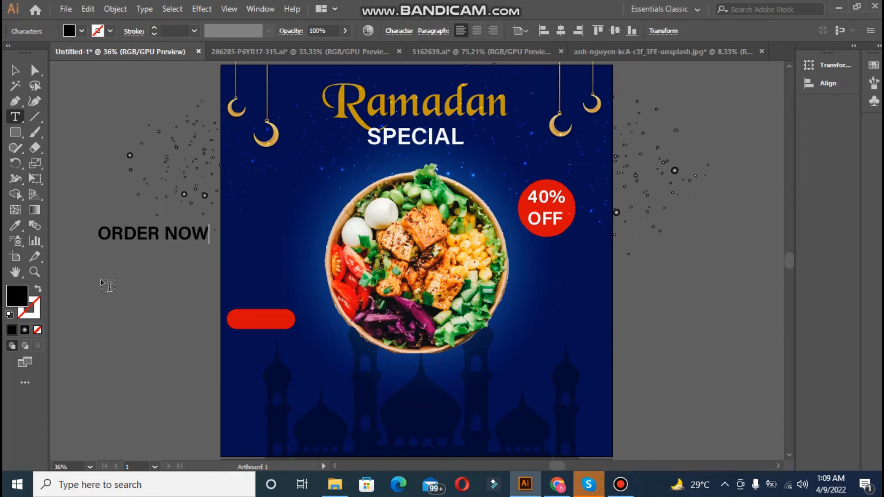
{"action": "left_click", "coordinate": [14, 70]}
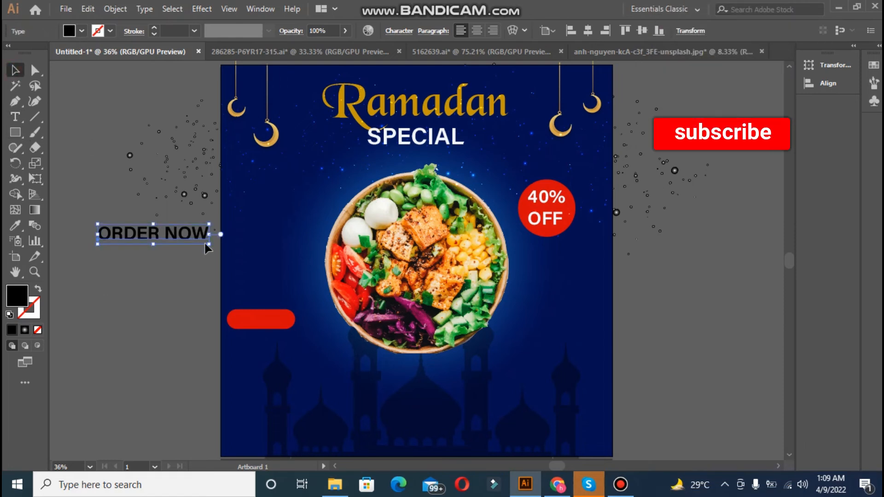
{"action": "left_click_drag", "start_coordinate": [215, 240], "coordinate": [264, 314]}
{"action": "left_click", "coordinate": [220, 314]}
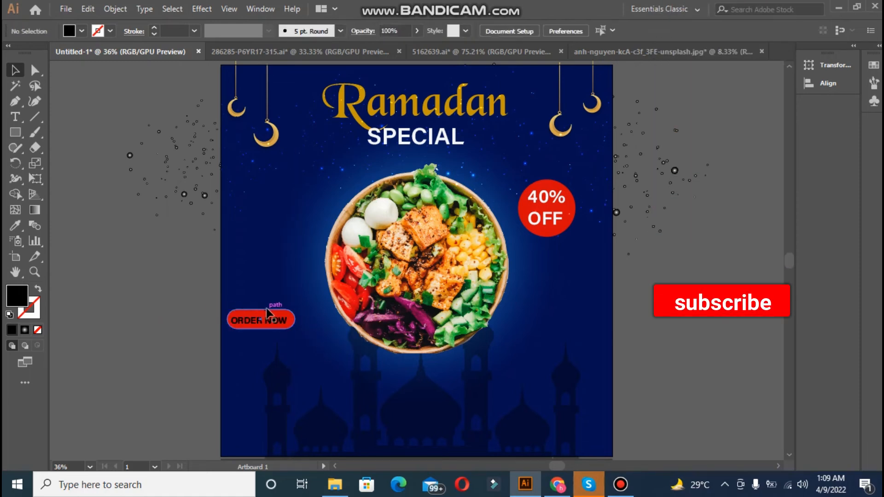
Step: Centre the ORDER NOW text horizontally and vertically on the red pill, using the pill as the key object
{"action": "left_click", "coordinate": [267, 314]}
{"action": "left_click", "coordinate": [283, 314], "text": "shift"}
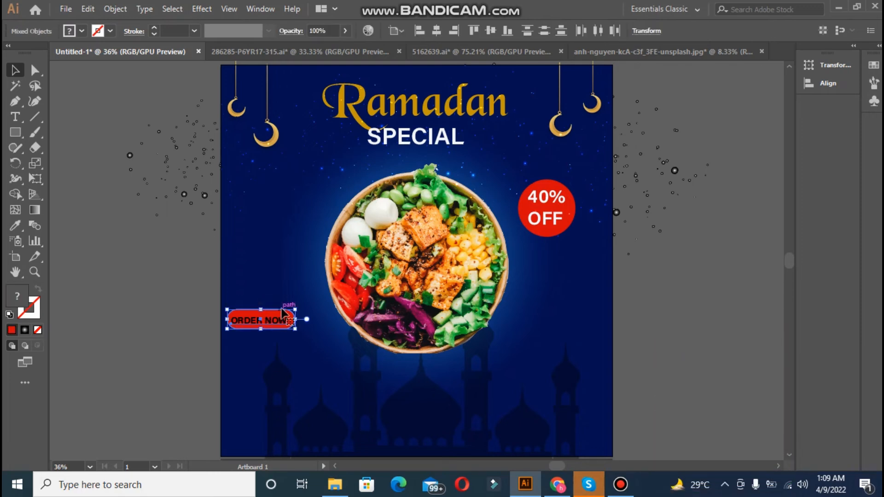
{"action": "left_click", "coordinate": [282, 308]}
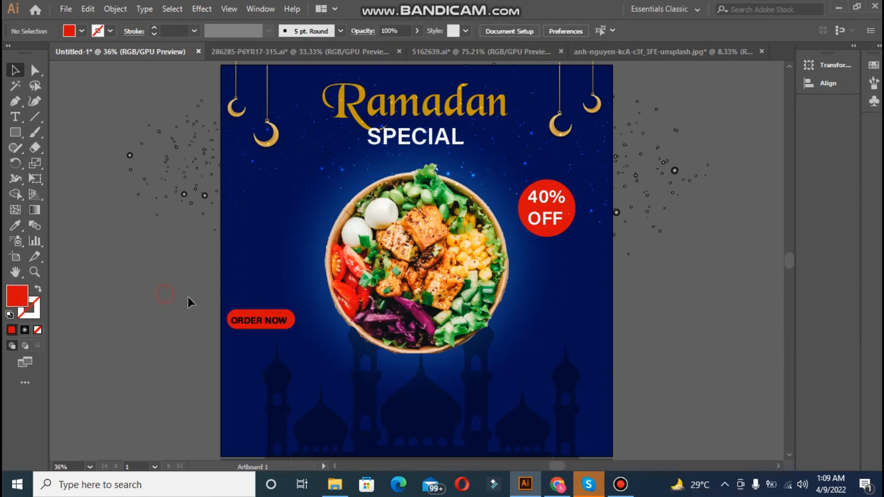
{"action": "left_click", "coordinate": [285, 318]}
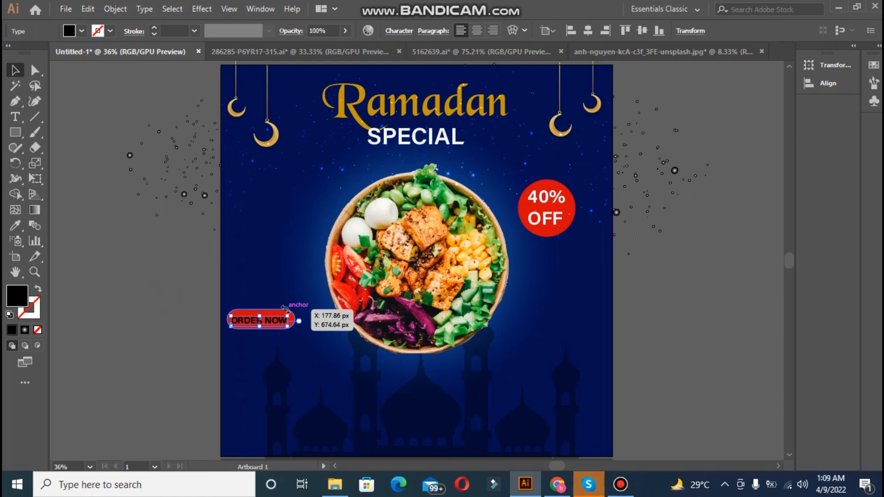
{"action": "left_click", "coordinate": [268, 317], "text": "shift"}
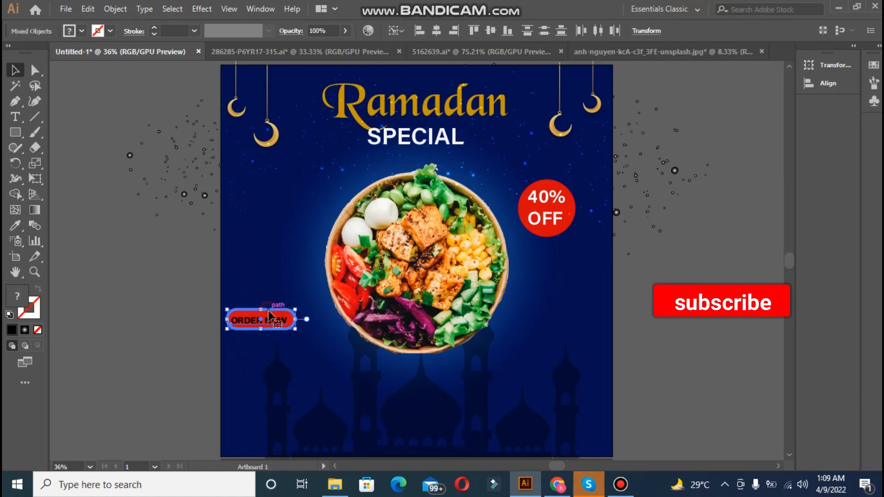
{"action": "left_click", "coordinate": [438, 32]}
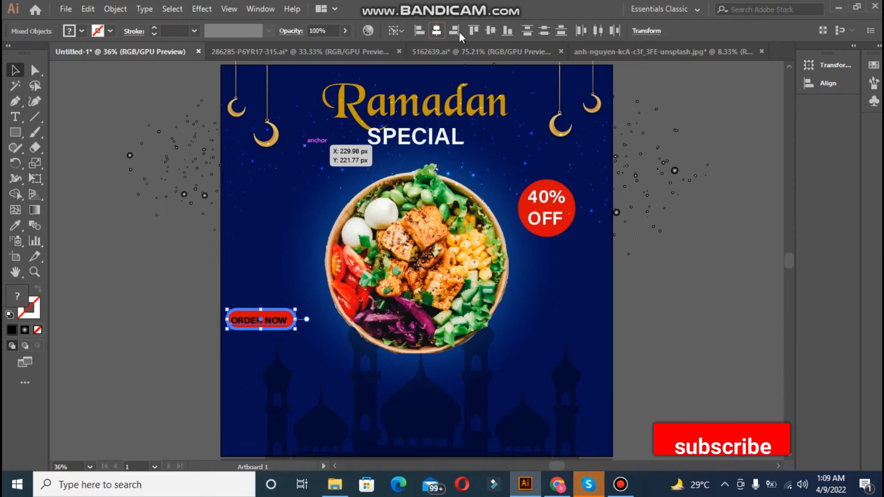
{"action": "left_click", "coordinate": [486, 29]}
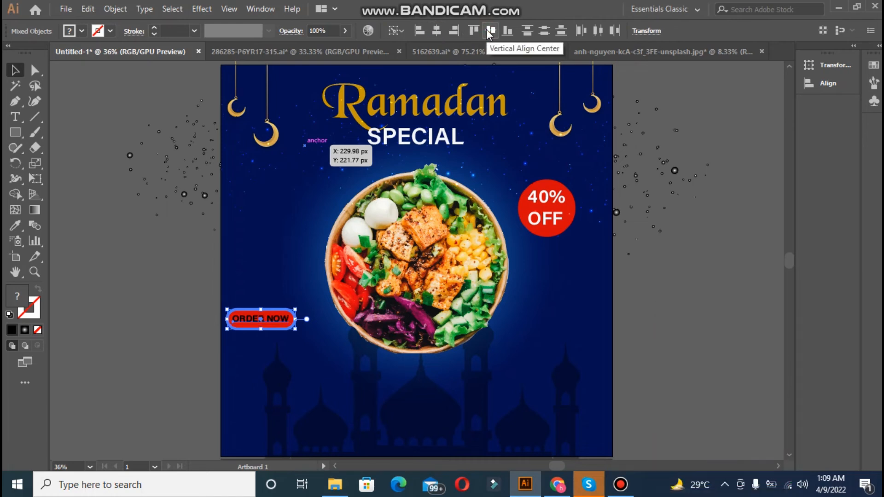
{"action": "left_click", "coordinate": [153, 236]}
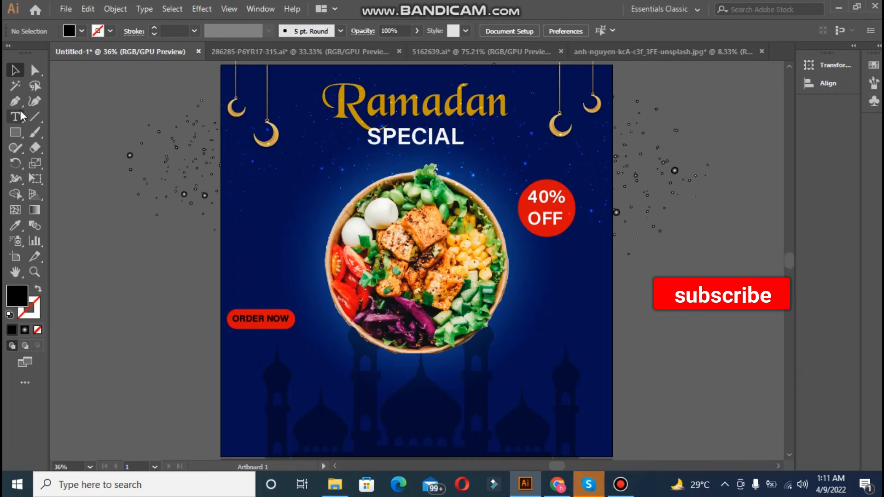
Step: Add a text line reading CALL: followed by the phone number beside the poster and fill it off-white F9F7F7
{"action": "left_click", "coordinate": [17, 114]}
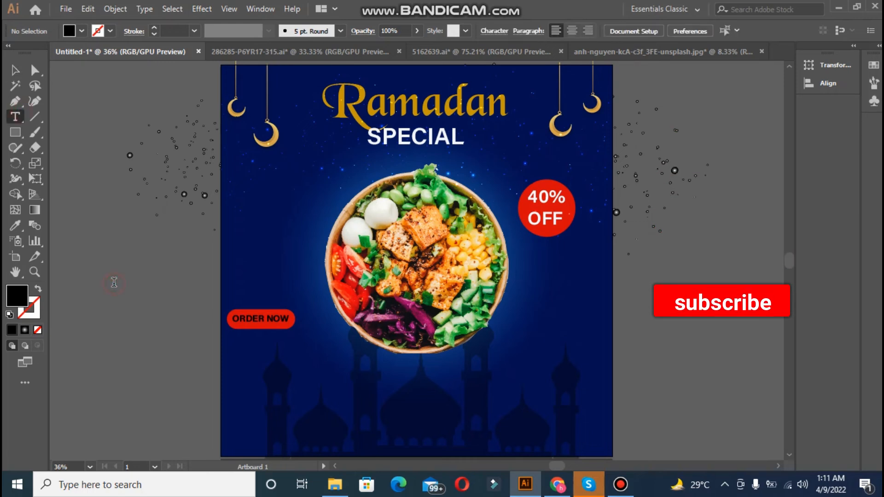
{"action": "left_click", "coordinate": [114, 282]}
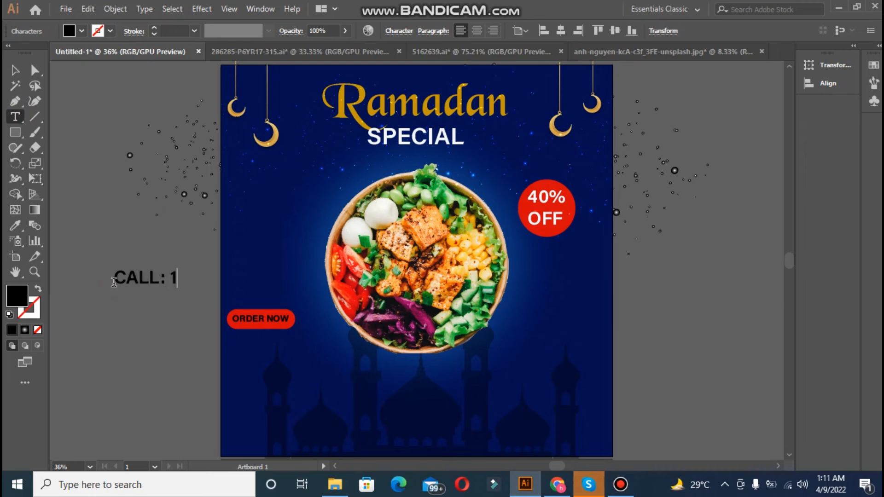
{"action": "type", "text": "CALL: 111-555-444"}
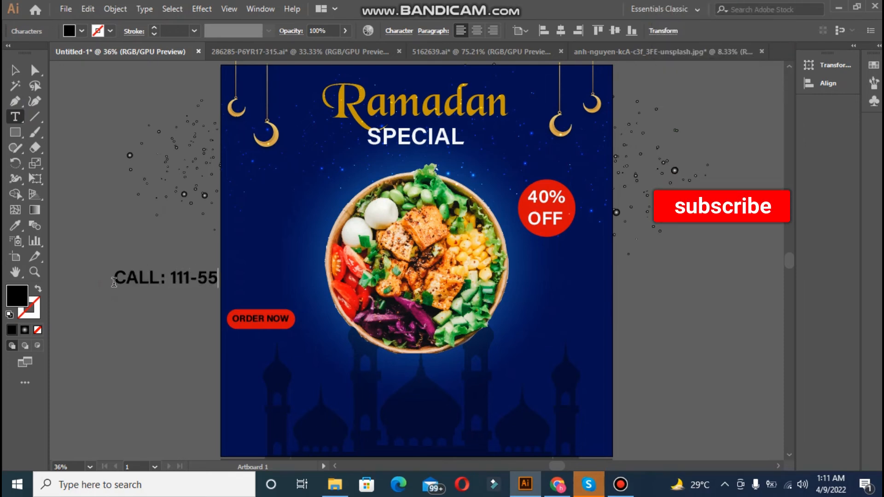
{"action": "left_click", "coordinate": [15, 70]}
{"action": "double_click", "coordinate": [17, 295]}
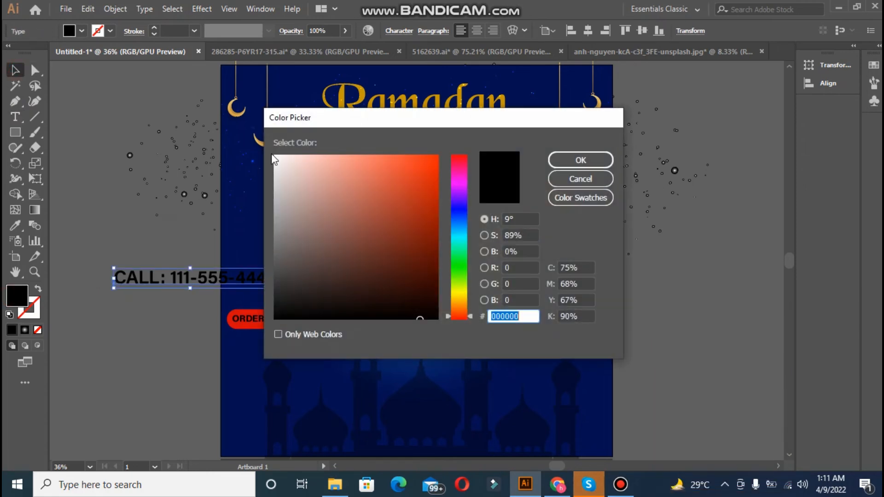
{"action": "type", "text": "f9f7f7"}
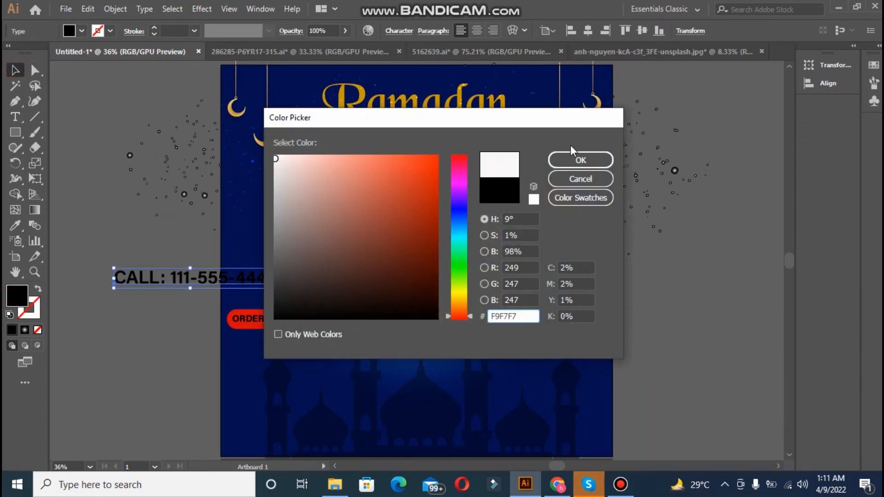
{"action": "left_click", "coordinate": [578, 158]}
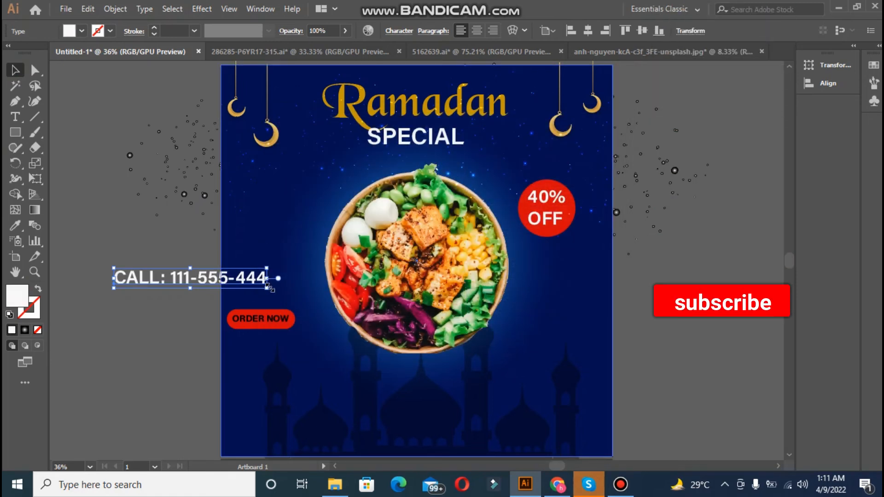
Step: Scale the call line down to a little over half its size and place it in the poster's lower-right corner
{"action": "left_click_drag", "start_coordinate": [267, 279], "coordinate": [201, 275]}
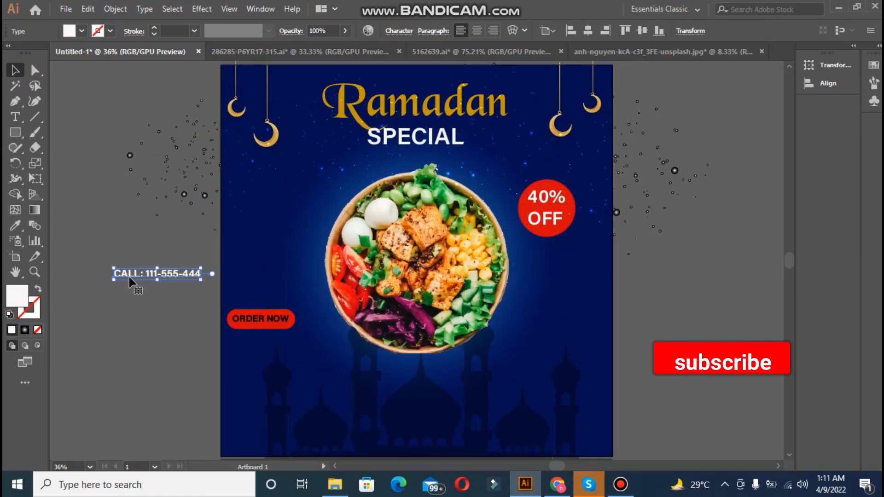
{"action": "left_click_drag", "start_coordinate": [137, 275], "coordinate": [568, 364]}
{"action": "left_click", "coordinate": [685, 344]}
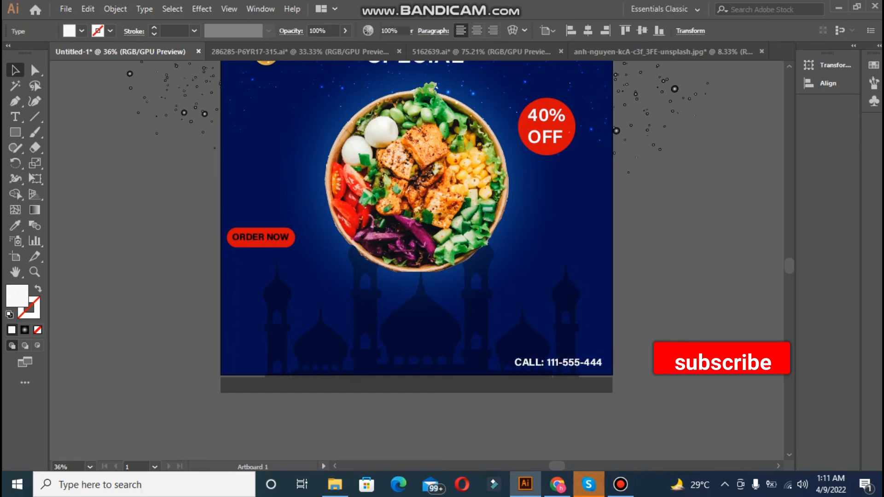
{"action": "left_click", "coordinate": [657, 357]}
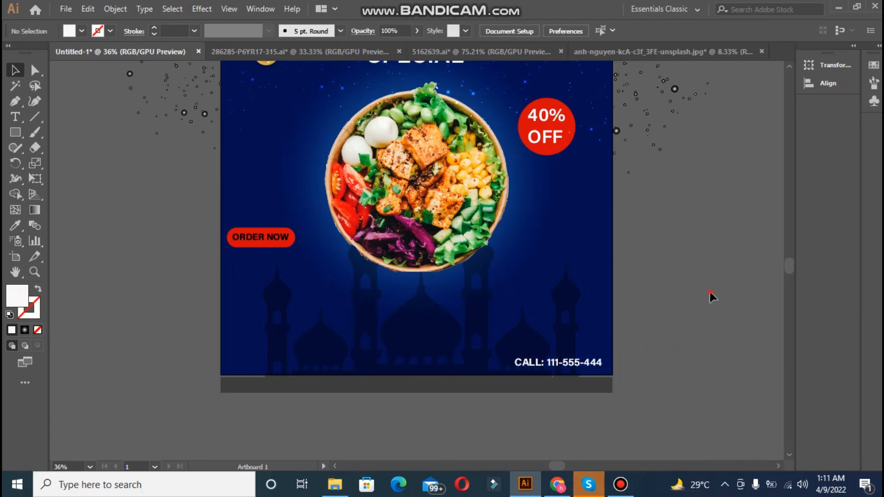
Step: Shift the 40% OFF badge slightly to the left and delete its red circle, keeping the text
{"action": "left_click", "coordinate": [549, 142]}
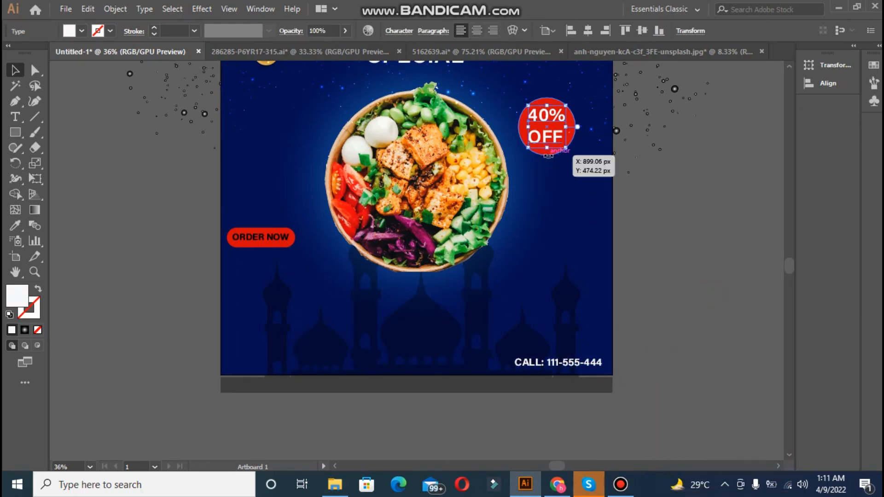
{"action": "left_click", "coordinate": [709, 218]}
{"action": "left_click_drag", "start_coordinate": [518, 129], "coordinate": [559, 119]}
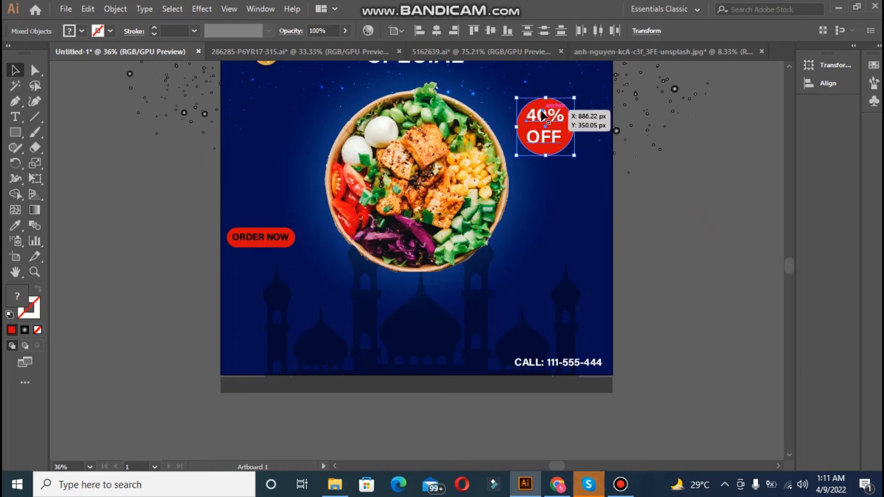
{"action": "left_click", "coordinate": [675, 173]}
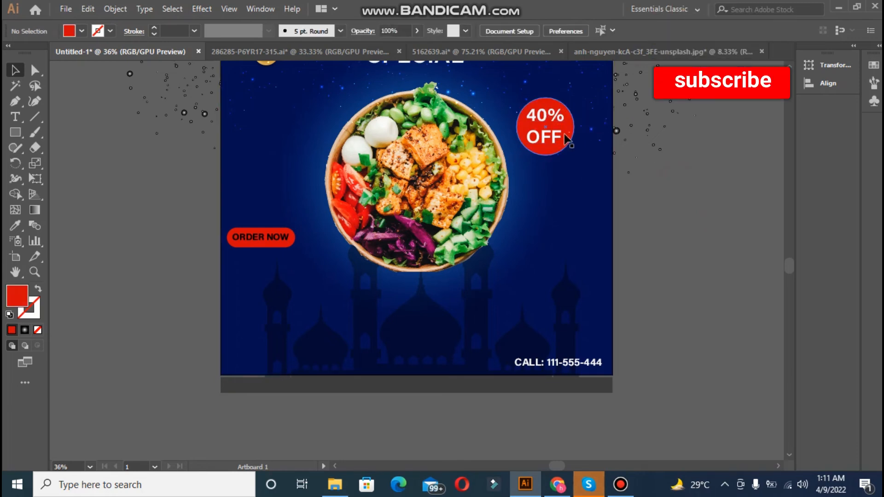
{"action": "left_click", "coordinate": [567, 138]}
{"action": "key", "text": "Delete"}
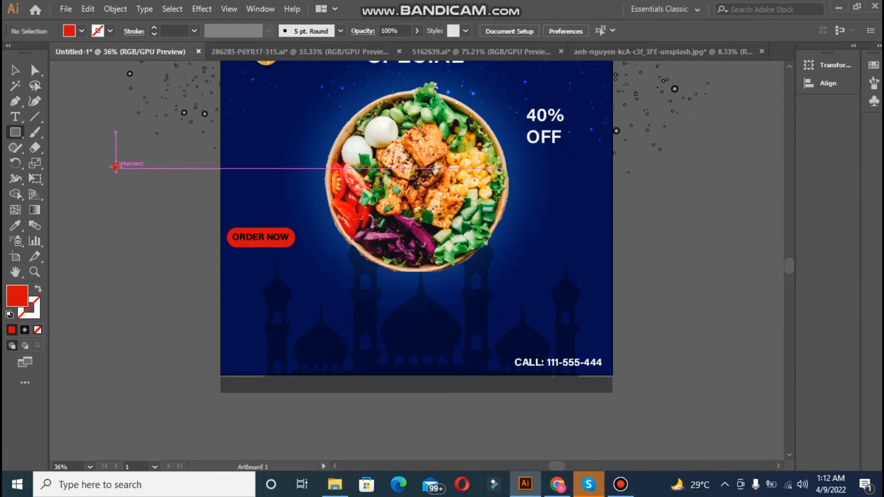
Step: Draw a small red square beside the poster, rotate it into a diamond and place it over the 40% OFF text
{"action": "left_click_drag", "start_coordinate": [115, 167], "coordinate": [149, 211]}
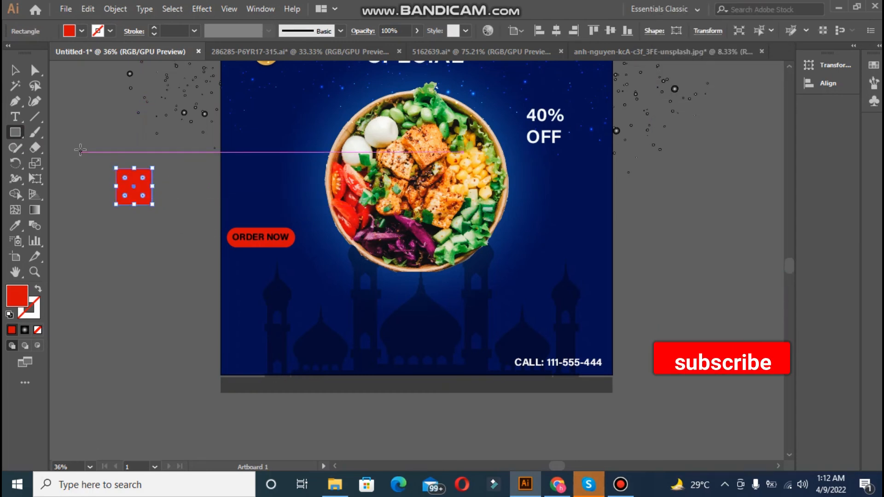
{"action": "left_click_drag", "start_coordinate": [109, 164], "coordinate": [100, 173]}
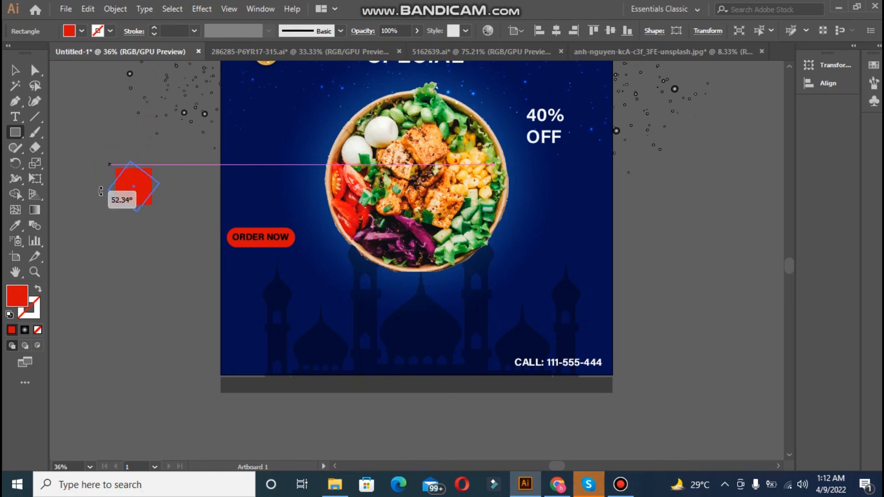
{"action": "left_click_drag", "start_coordinate": [101, 191], "coordinate": [542, 118]}
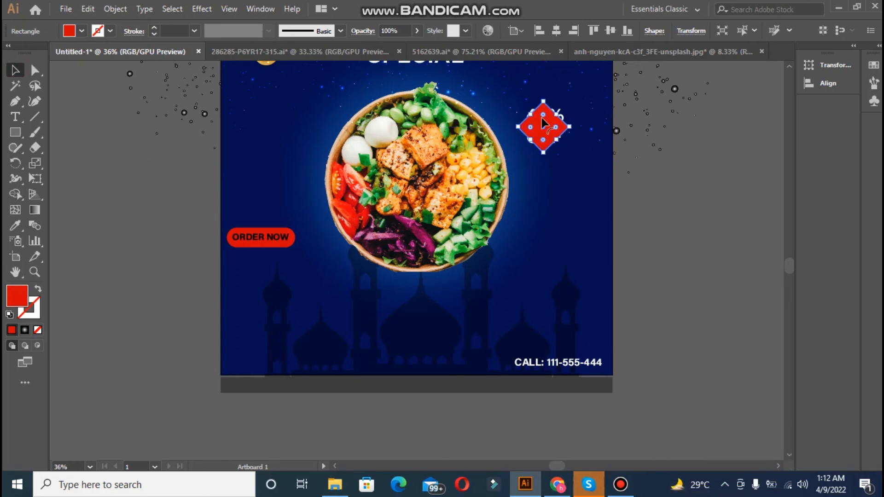
{"action": "left_click", "coordinate": [273, 109]}
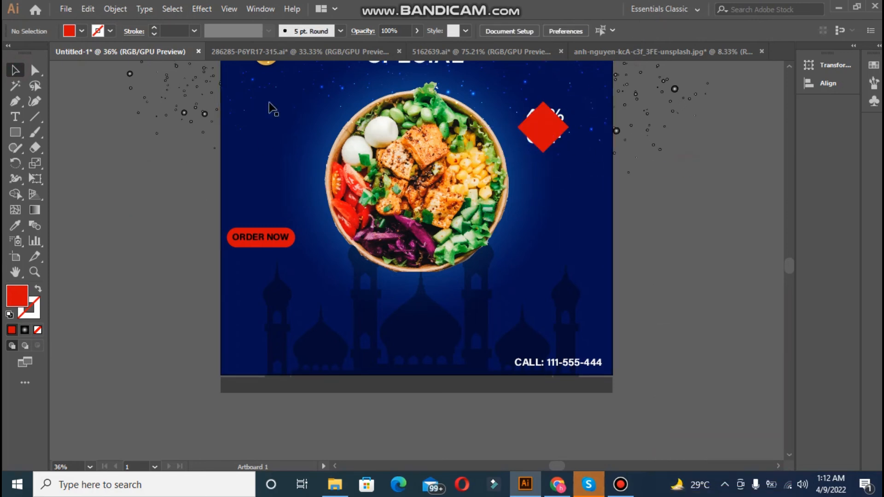
Step: Bring the 40% OFF text to the front of the red diamond
{"action": "right_click", "coordinate": [563, 118]}
{"action": "left_click", "coordinate": [782, 178]}
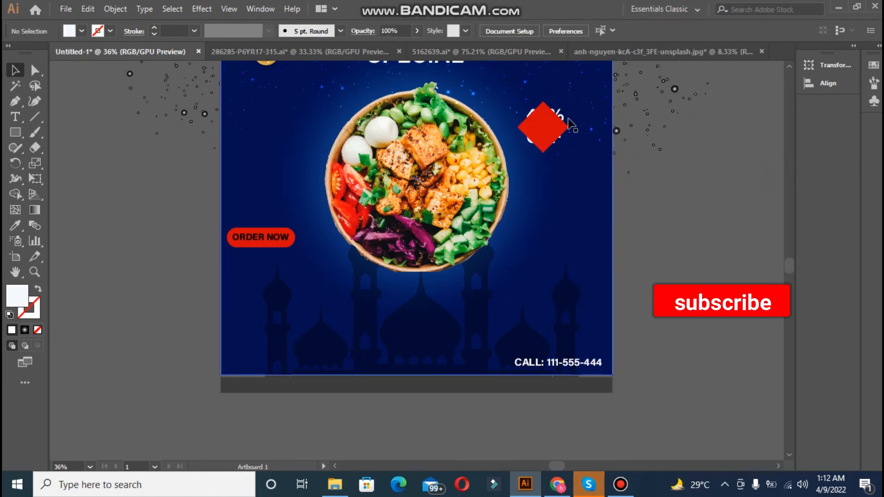
{"action": "right_click", "coordinate": [563, 119]}
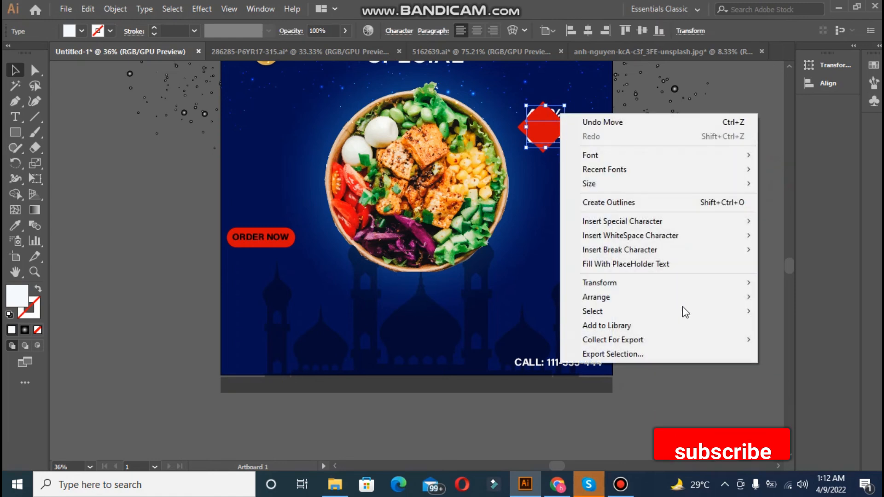
{"action": "mouse_move", "coordinate": [684, 299]}
{"action": "left_click", "coordinate": [529, 297]}
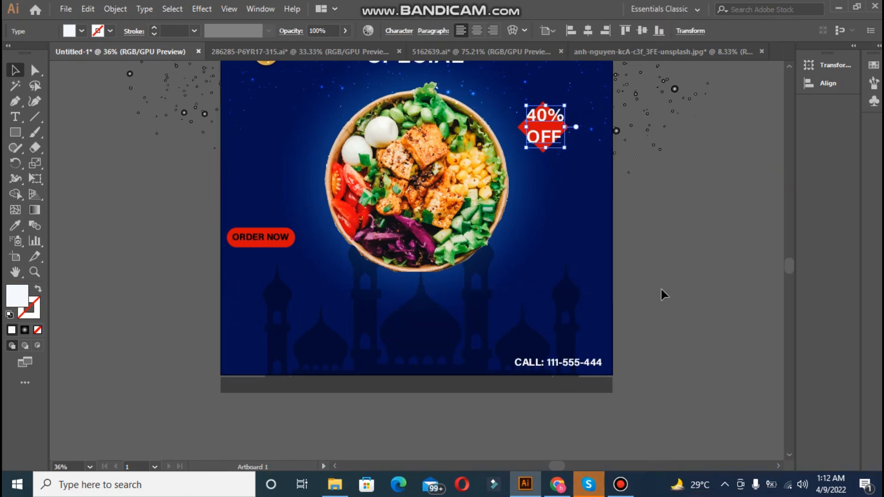
{"action": "left_click", "coordinate": [585, 215]}
Step: Enlarge the red diamond around its centre and scale the 40% OFF text down slightly to fit inside it
{"action": "left_click", "coordinate": [548, 148]}
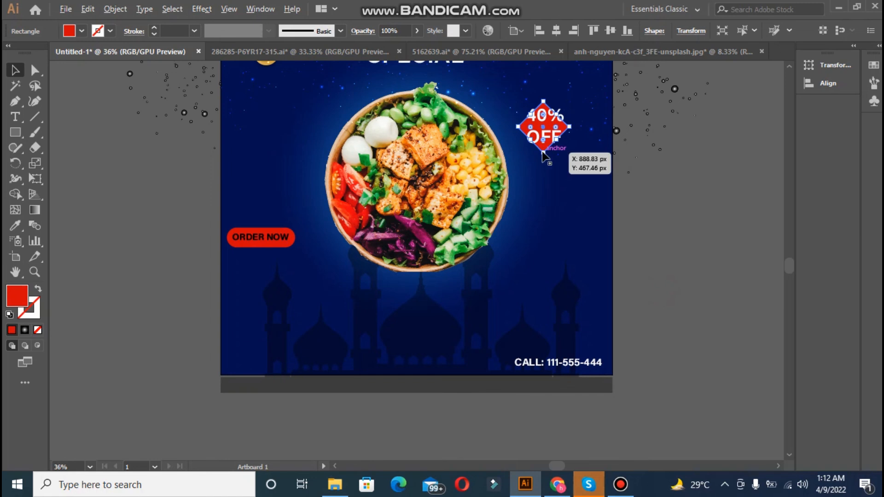
{"action": "left_click_drag", "start_coordinate": [545, 157], "coordinate": [545, 162]}
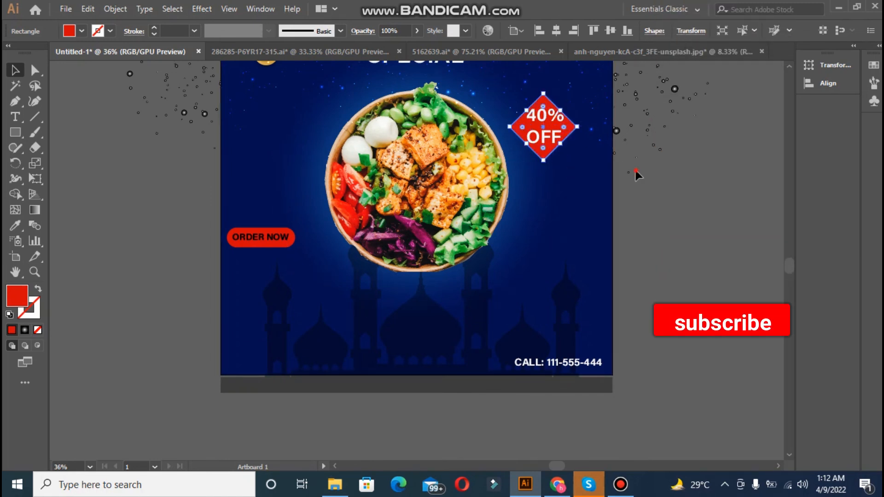
{"action": "left_click", "coordinate": [635, 173]}
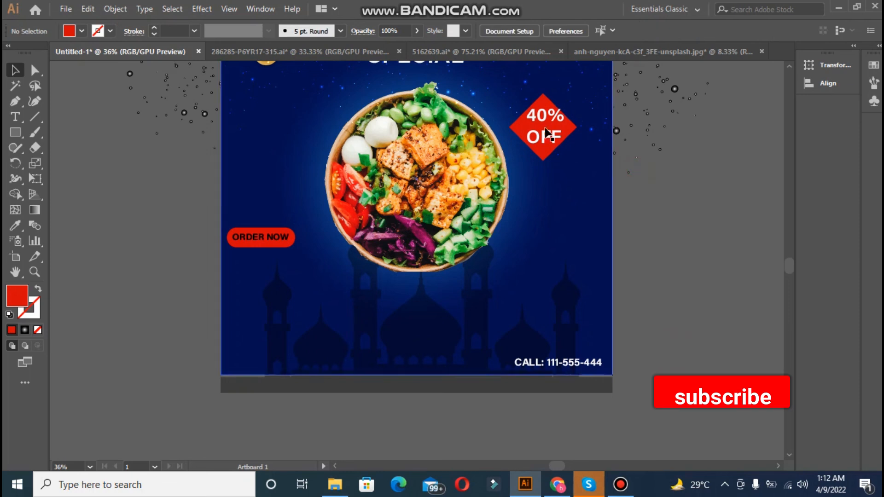
{"action": "left_click", "coordinate": [562, 145]}
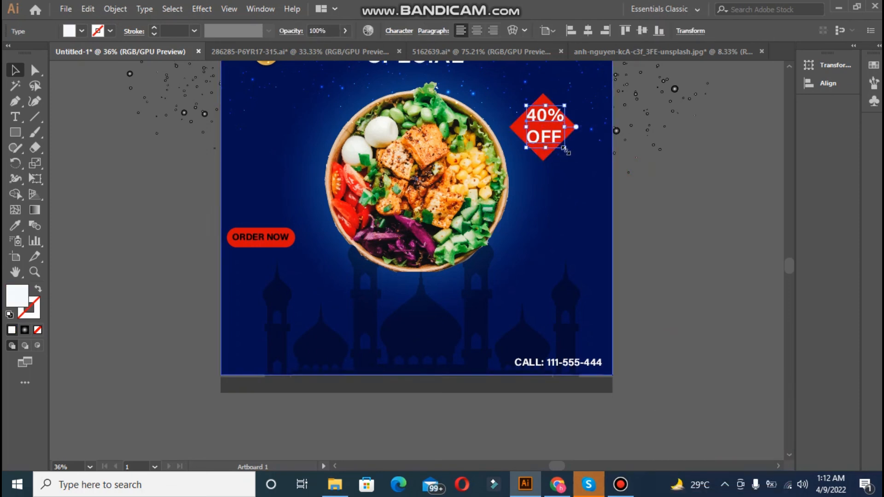
{"action": "left_click_drag", "start_coordinate": [565, 148], "coordinate": [560, 145]}
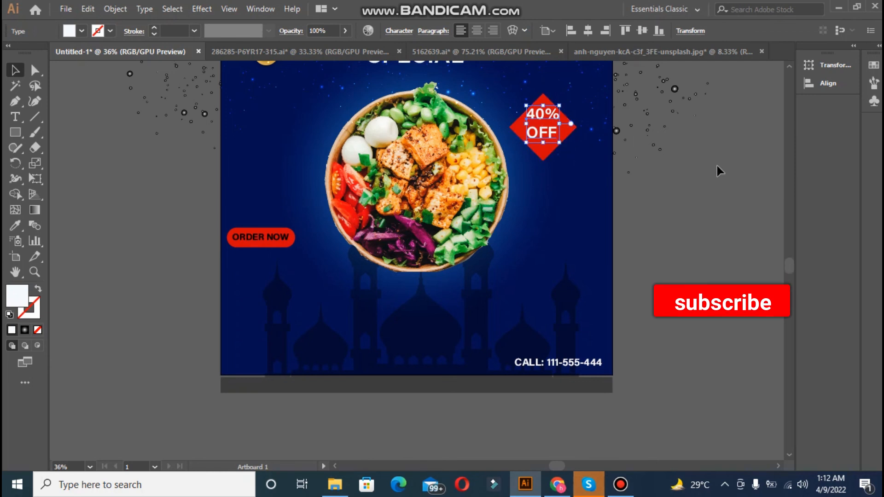
{"action": "left_click", "coordinate": [719, 170]}
Step: Centre the 40% OFF text horizontally and vertically on the red diamond, using the diamond as the key object
{"action": "left_click", "coordinate": [553, 150]}
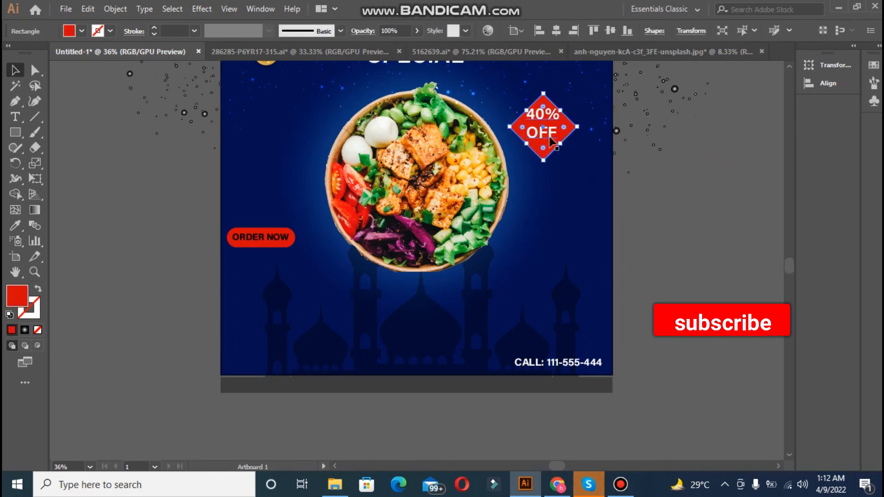
{"action": "left_click", "coordinate": [554, 136], "text": "shift"}
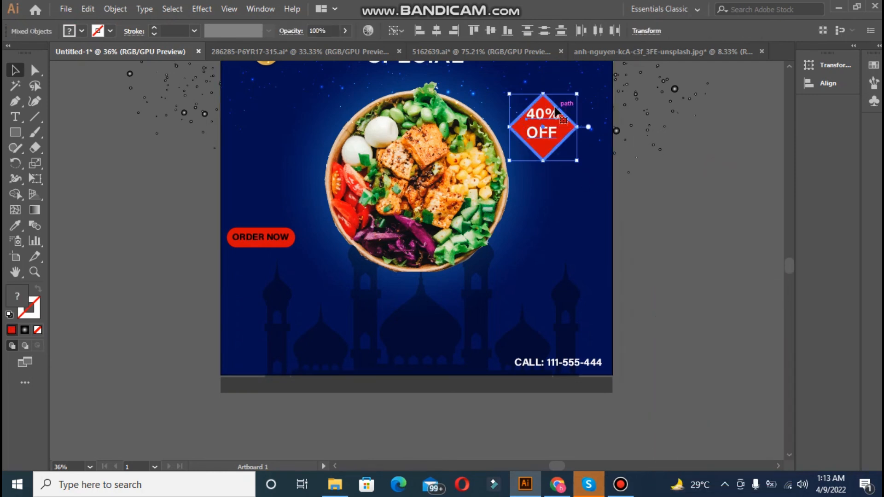
{"action": "left_click", "coordinate": [437, 33]}
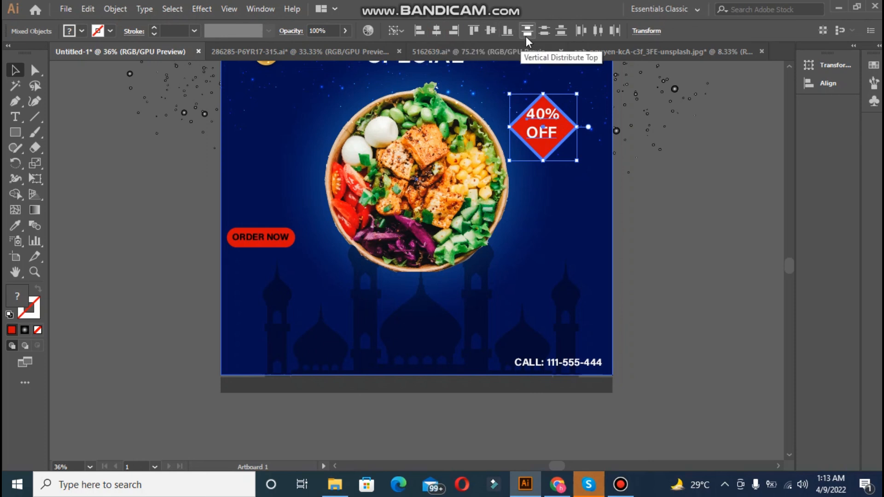
{"action": "left_click", "coordinate": [486, 30]}
{"action": "left_click", "coordinate": [696, 163]}
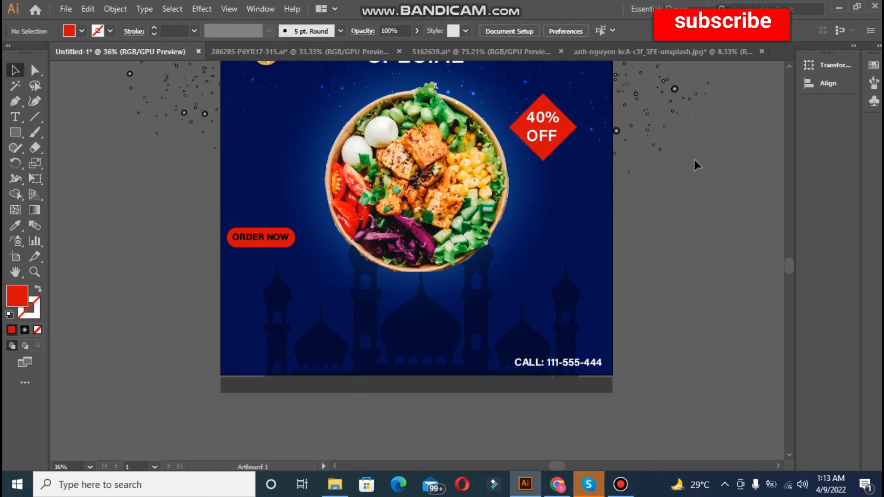
{"action": "left_click", "coordinate": [573, 136]}
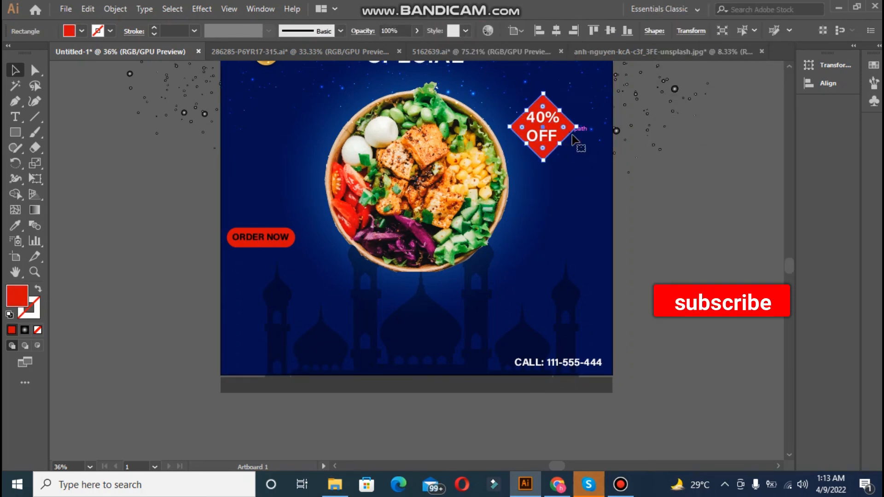
{"action": "left_click", "coordinate": [659, 172]}
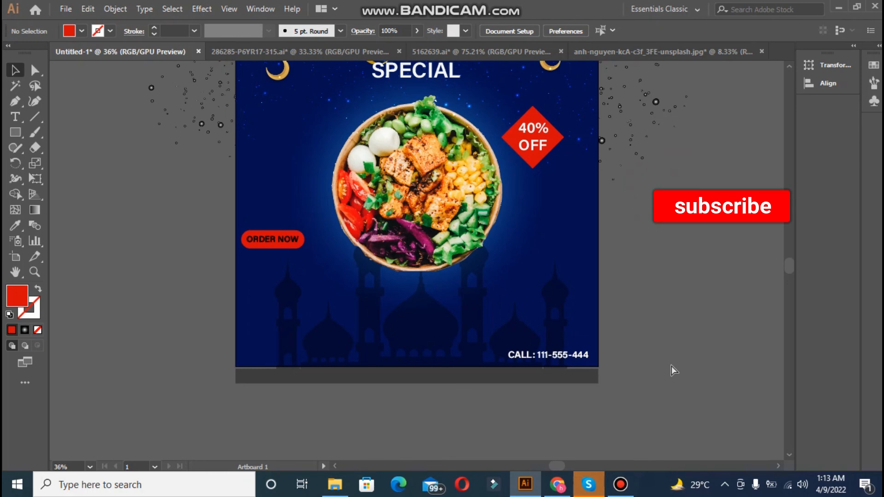
Step: Draw a rectangle covering the whole poster, select all the artwork and make a clipping mask from it
{"action": "key", "text": "ctrl+minus"}
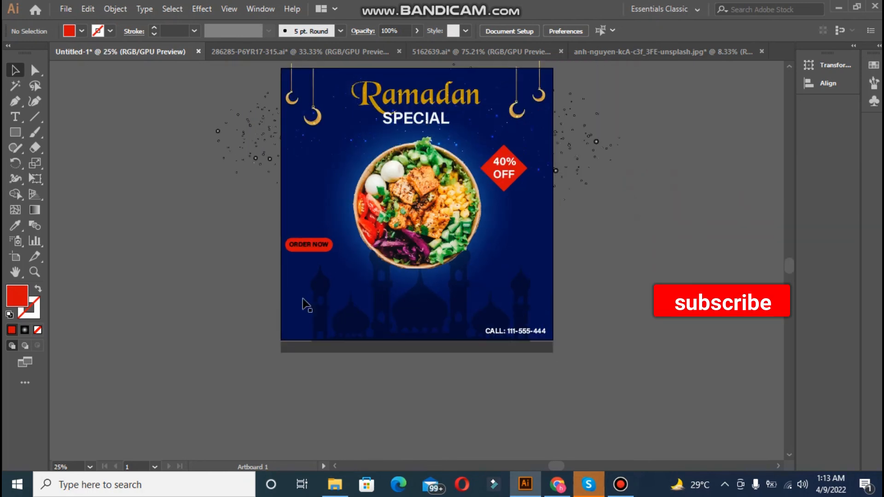
{"action": "left_click", "coordinate": [16, 132]}
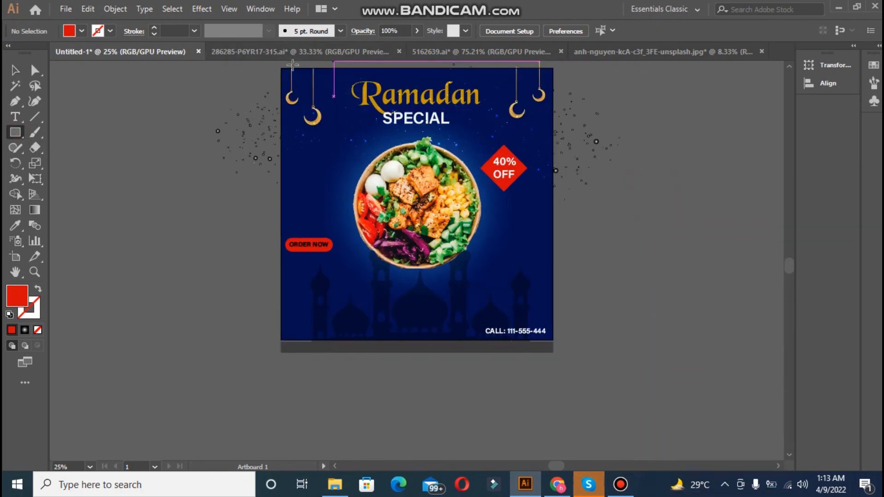
{"action": "left_click_drag", "start_coordinate": [280, 67], "coordinate": [553, 341]}
{"action": "key", "text": "ctrl+a"}
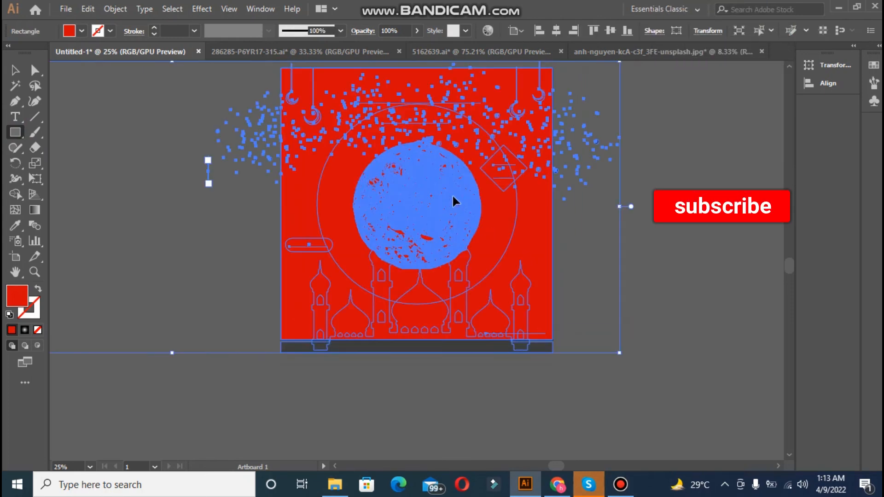
{"action": "right_click", "coordinate": [453, 198]}
{"action": "left_click", "coordinate": [510, 289]}
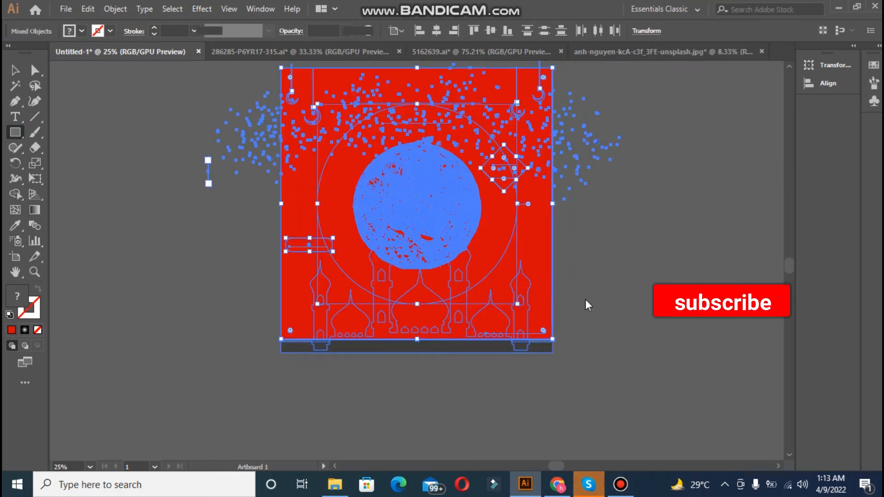
Step: Undo the clipping mask to restore the red rectangle over the poster
{"action": "key", "text": "v"}
{"action": "key", "text": "ctrl+0"}
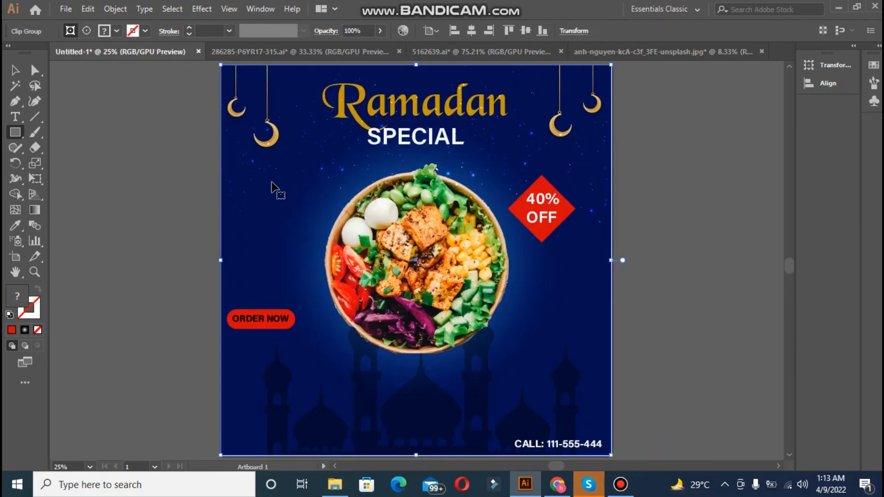
{"action": "key", "text": "ctrl+z"}
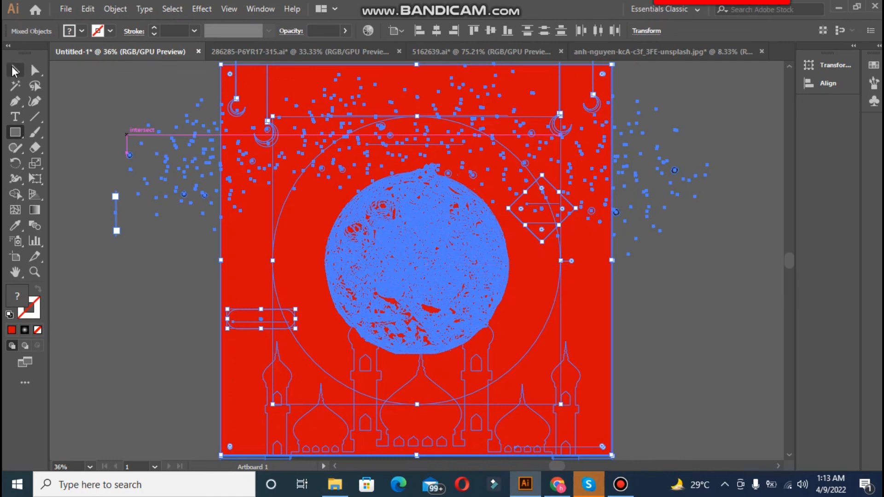
{"action": "left_click", "coordinate": [358, 193]}
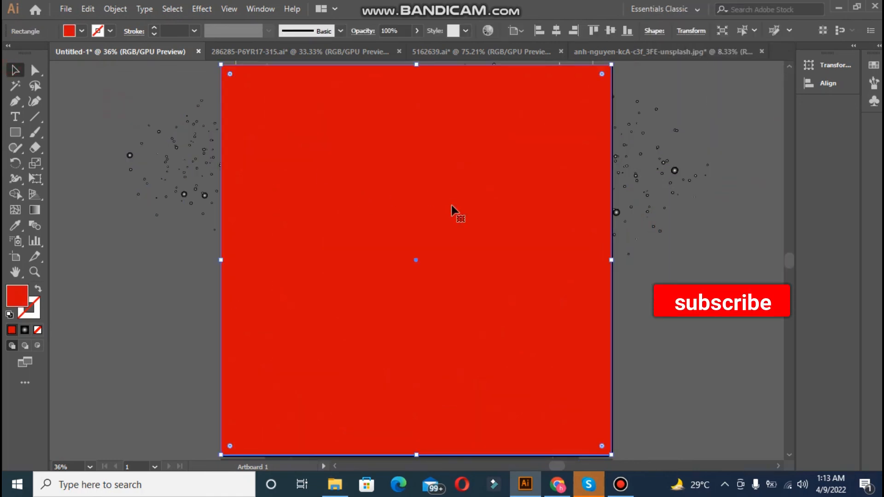
{"action": "left_click_drag", "start_coordinate": [496, 224], "coordinate": [476, 231]}
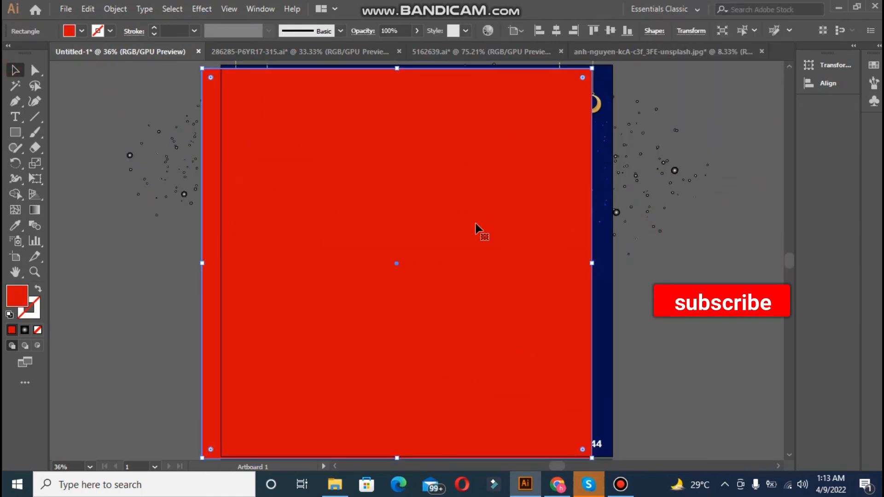
{"action": "left_click", "coordinate": [606, 267]}
{"action": "key", "text": "ctrl+z"}
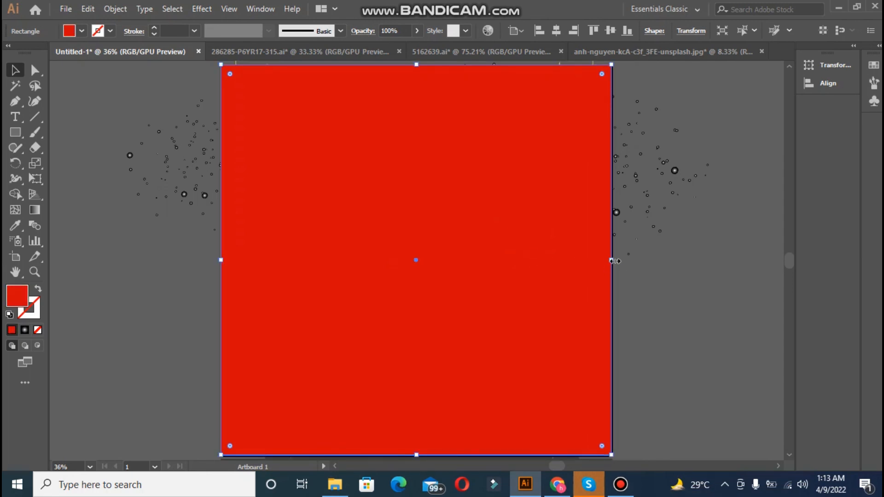
Step: Widen the red rectangle slightly and evenly on both sides so it spans the poster's full width
{"action": "left_click_drag", "start_coordinate": [612, 261], "coordinate": [616, 260]}
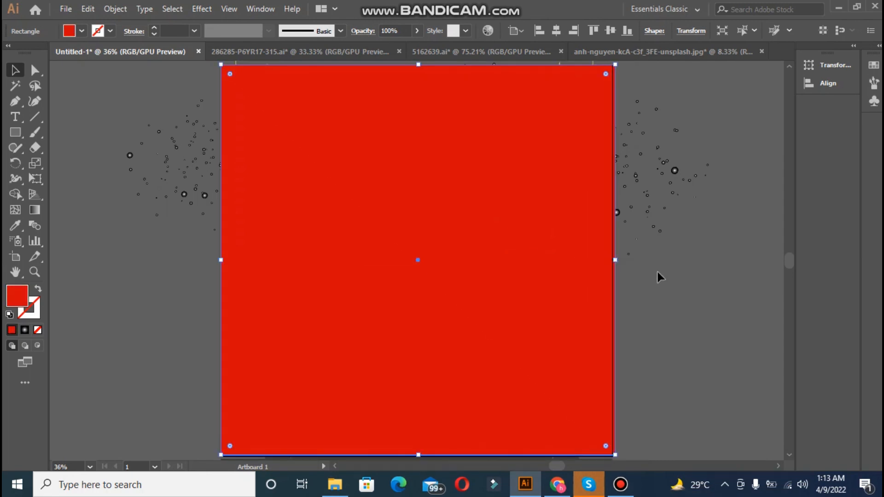
{"action": "key", "text": "ctrl+z"}
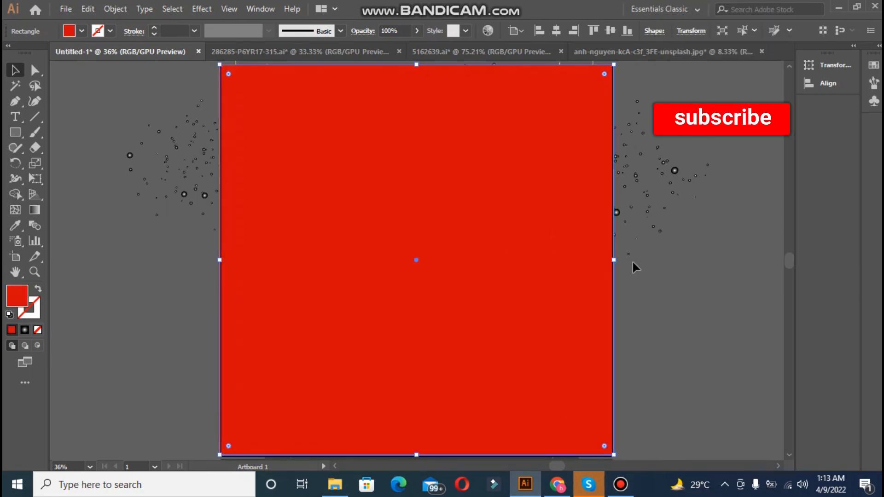
{"action": "left_click", "coordinate": [633, 262]}
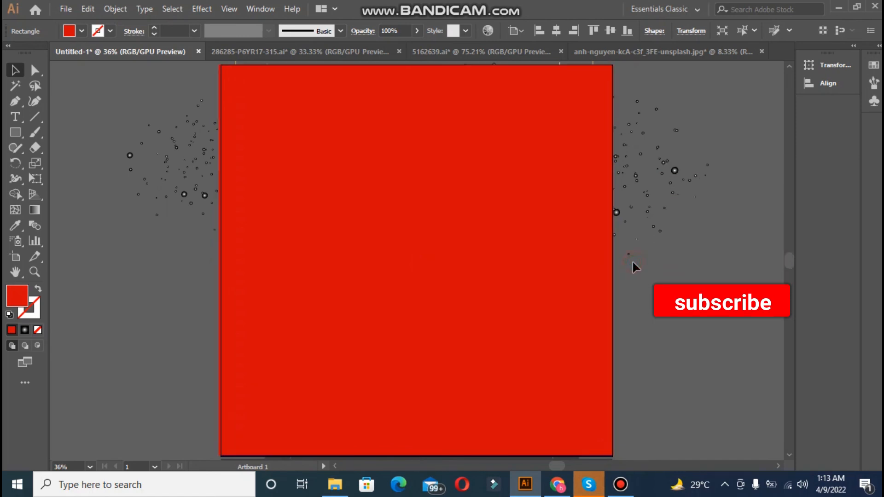
{"action": "left_click", "coordinate": [440, 253]}
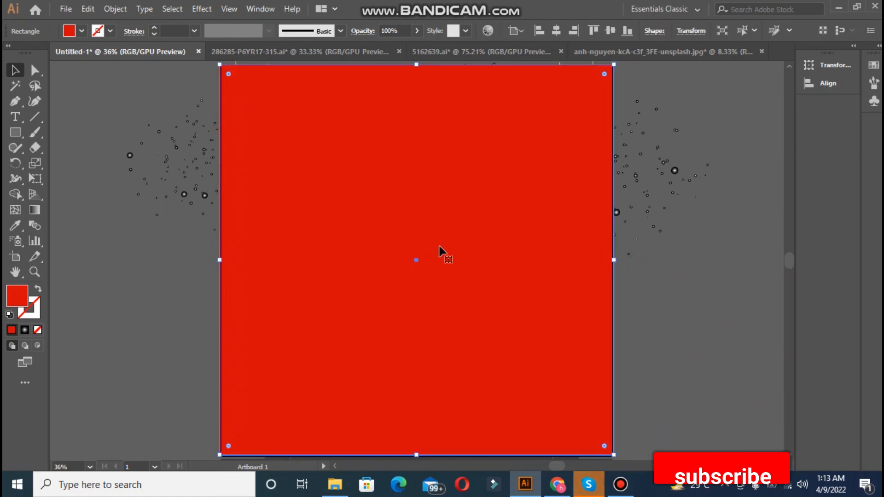
Step: Select all the artwork and make a clipping mask from the widened red rectangle
{"action": "key", "text": "ctrl+a"}
{"action": "right_click", "coordinate": [439, 246]}
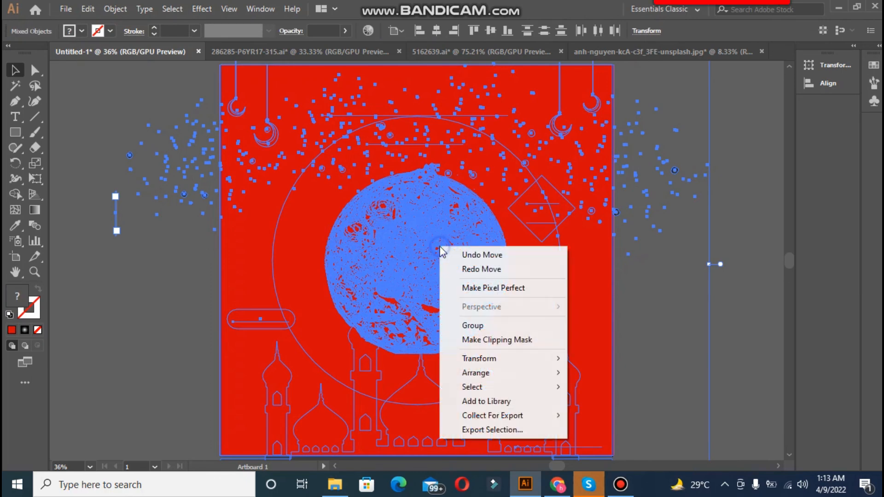
{"action": "left_click", "coordinate": [504, 341]}
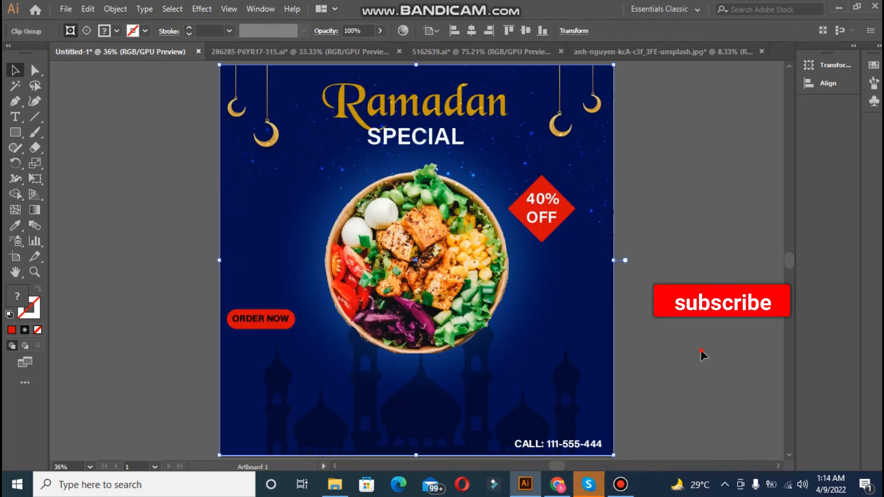
{"action": "left_click", "coordinate": [700, 350]}
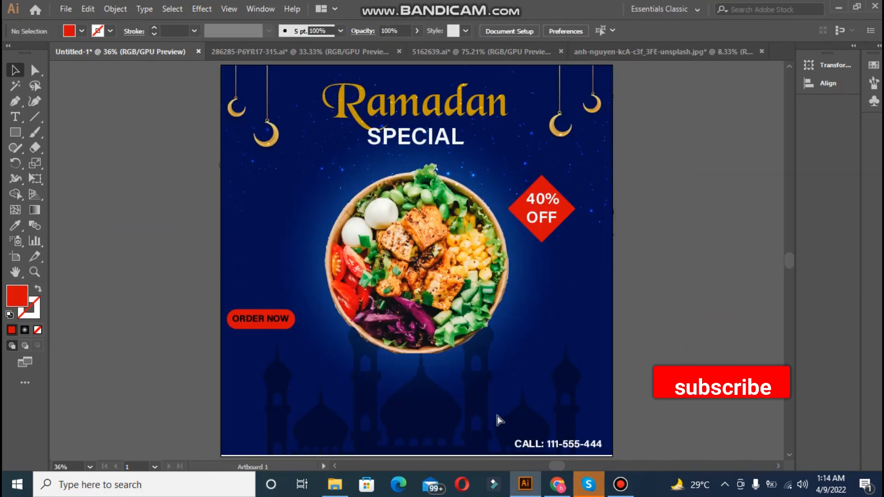
Step: Undo the clipping mask made with the widened rectangle and deselect all the artwork
{"action": "key", "text": "ctrl+z"}
{"action": "key", "text": "ctrl+a"}
{"action": "left_click", "coordinate": [698, 388]}
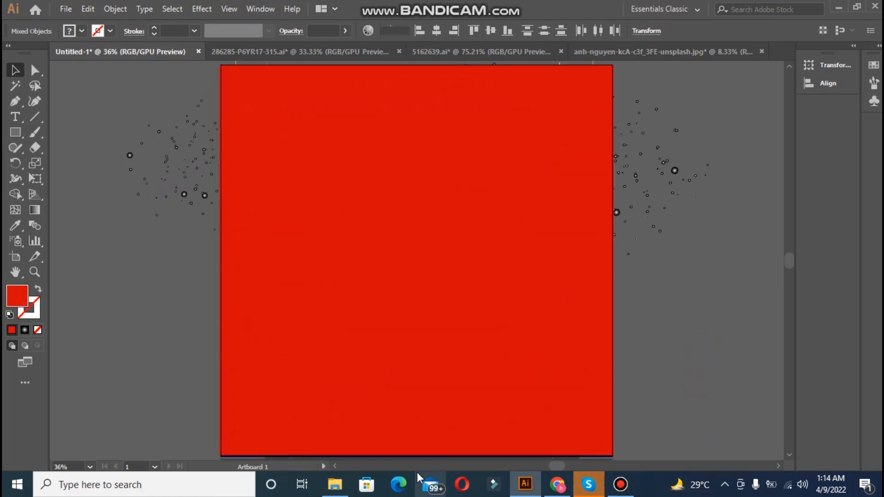